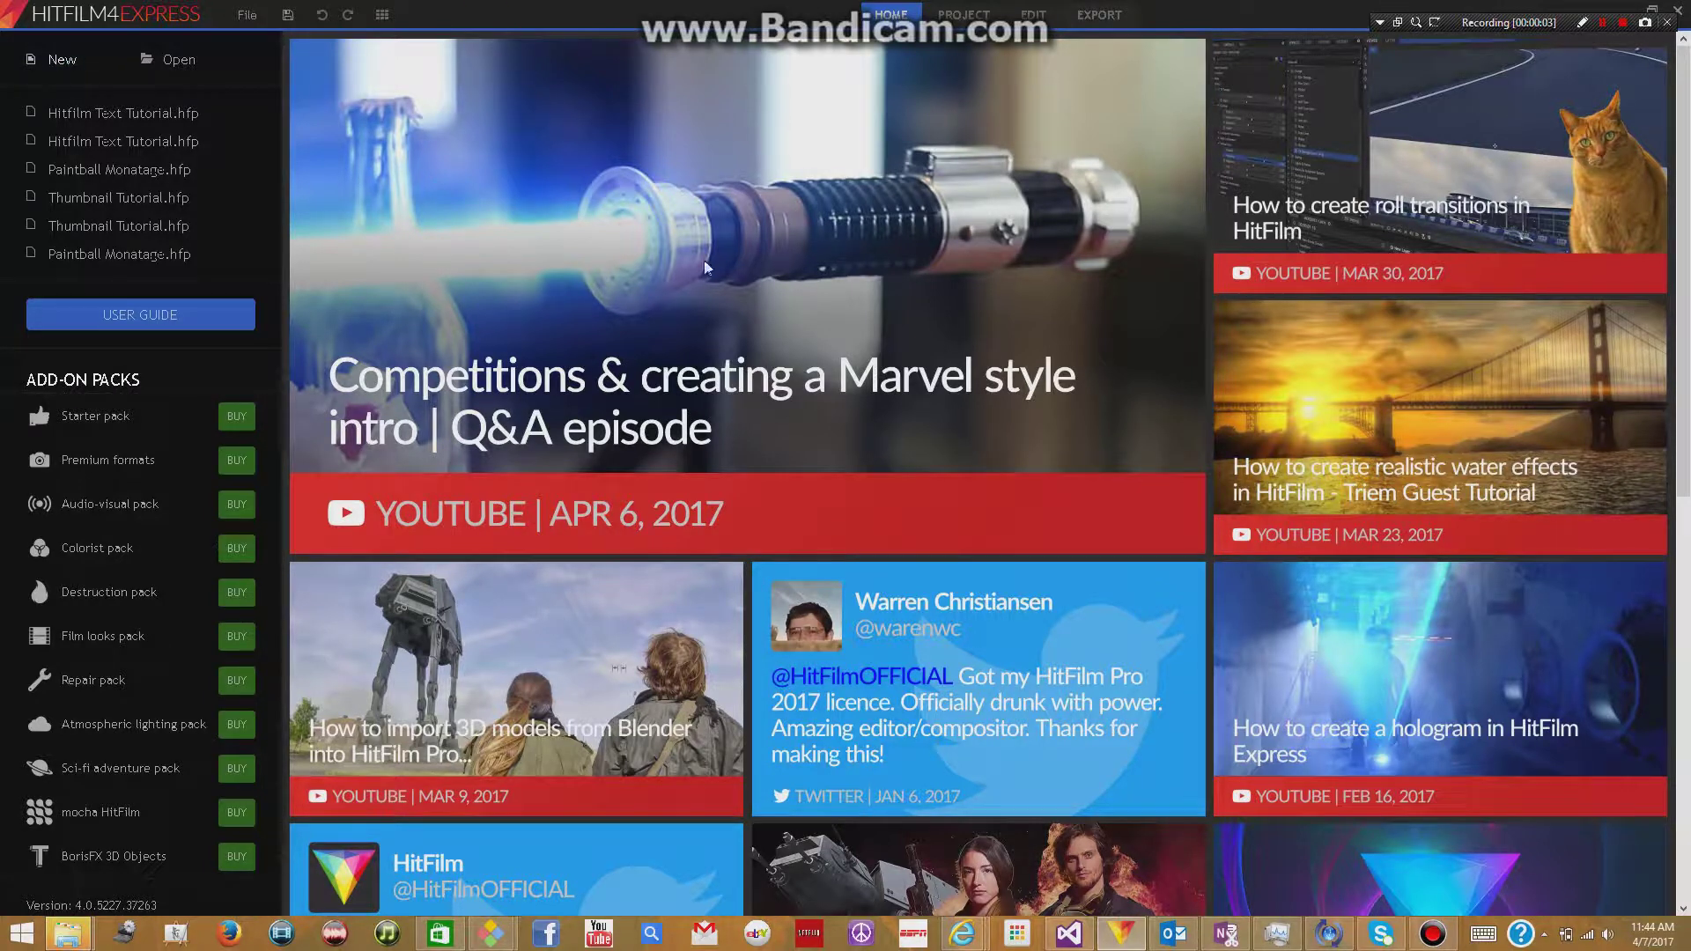
# Create a new project with the 720p HD @ 30 fps template and a frame rate of 30, and start editing
pyautogui.hotkey('ctrl', 'n')
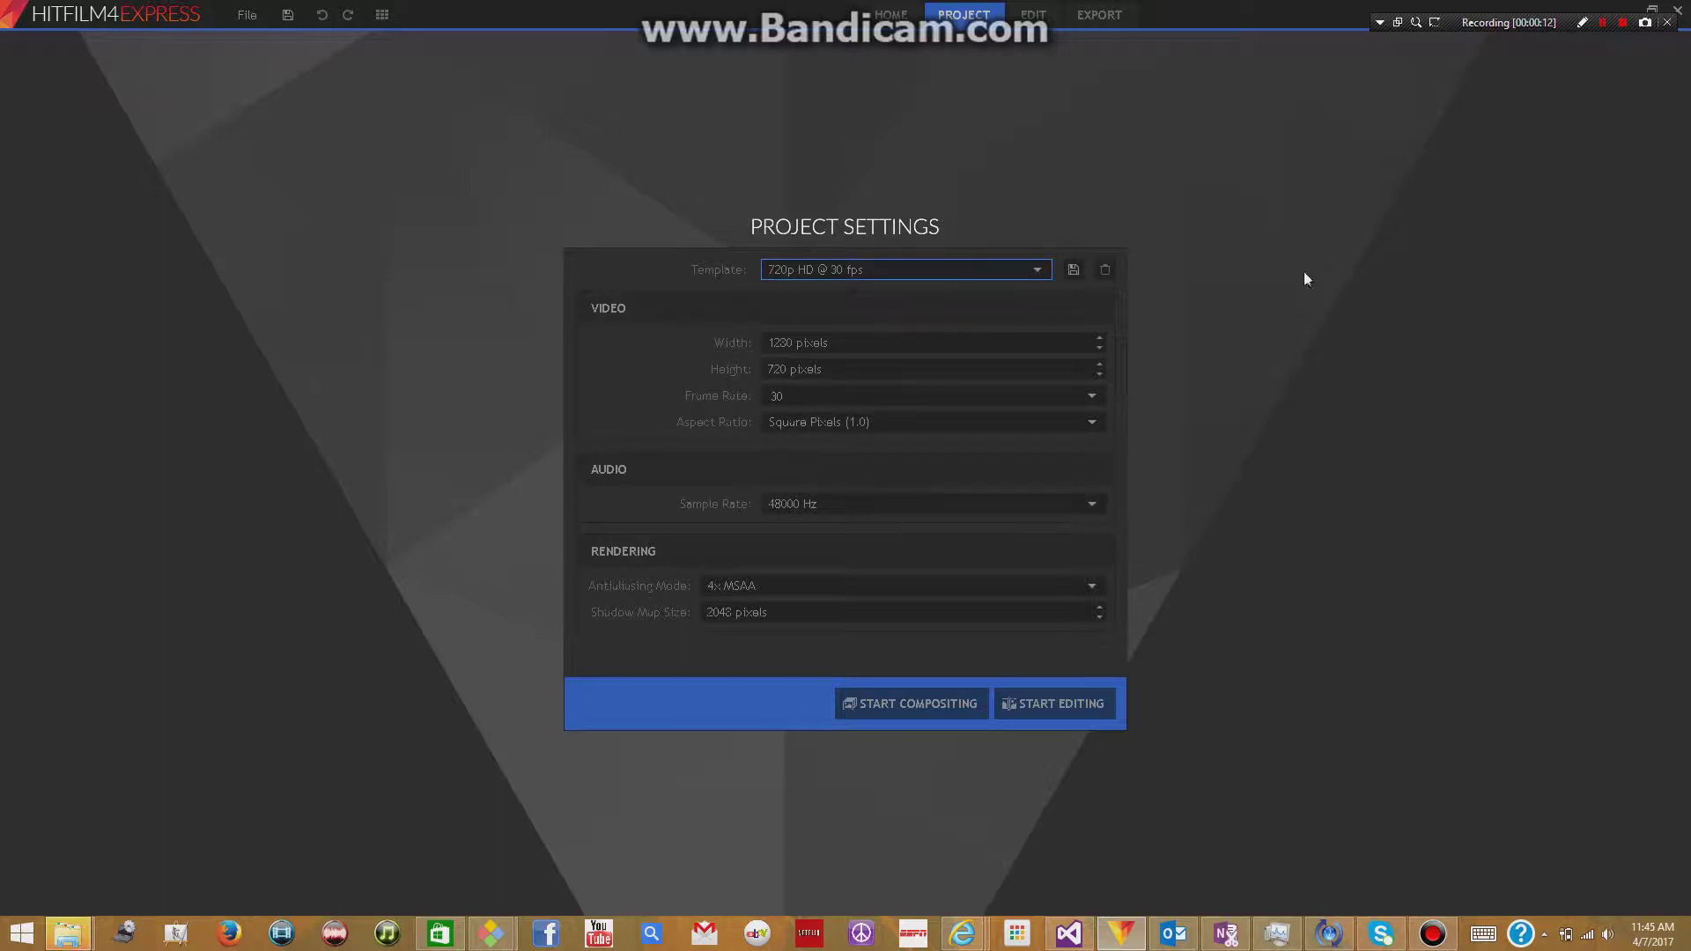
pyautogui.click(1037, 270)
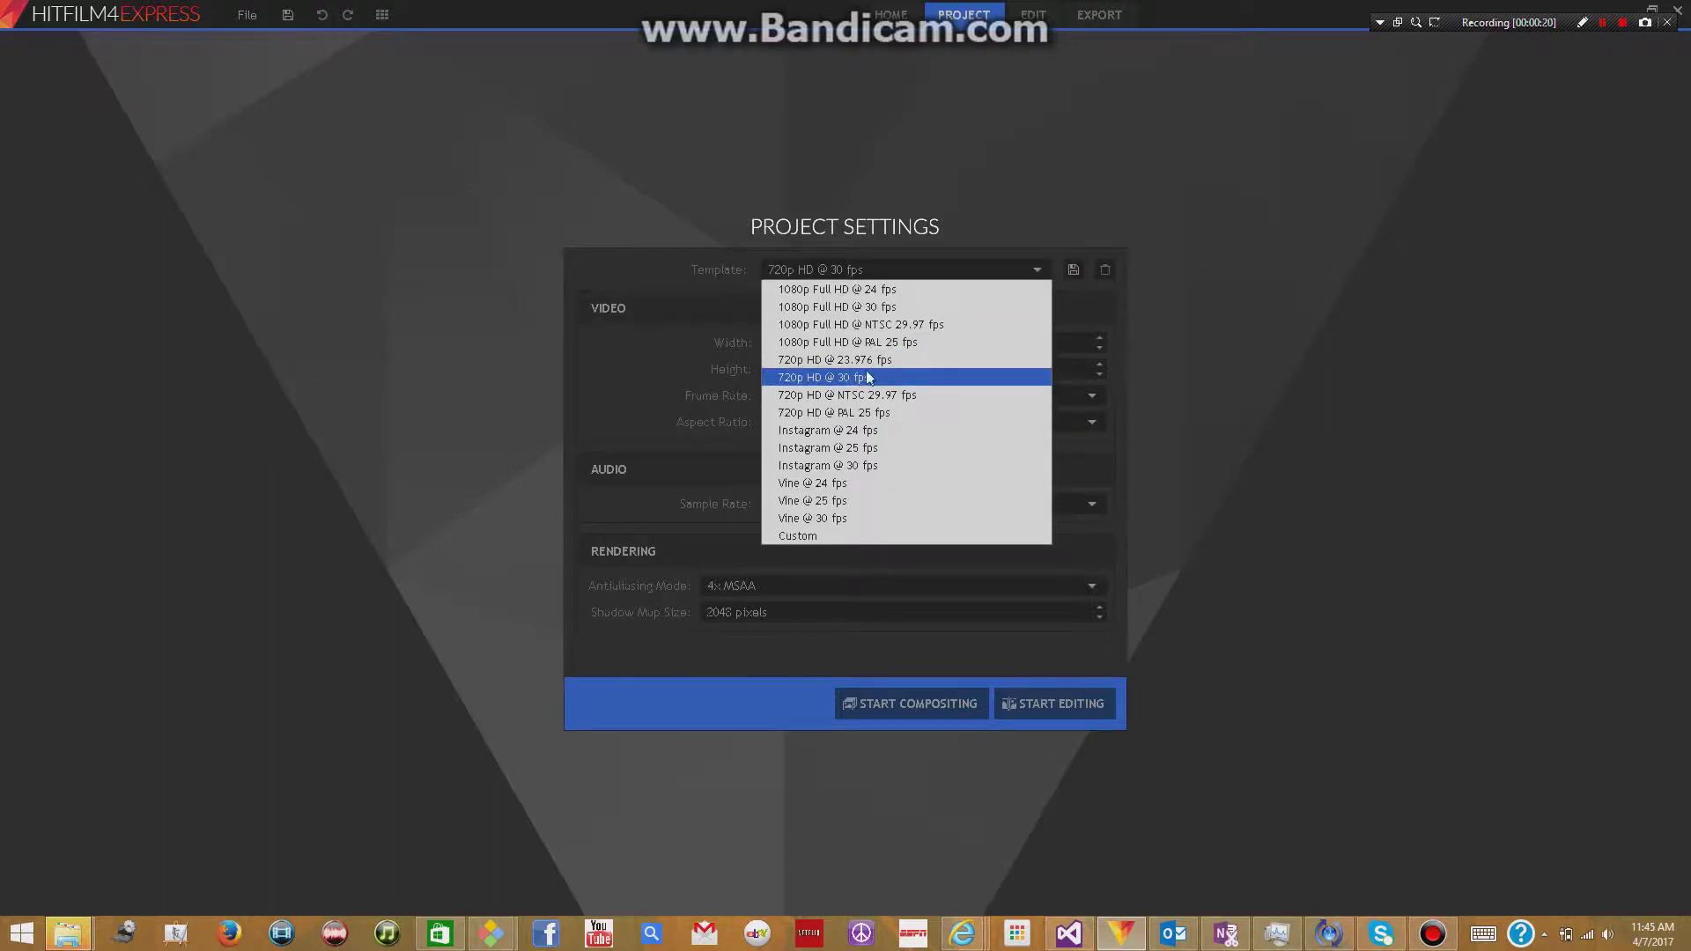
pyautogui.click(900, 385)
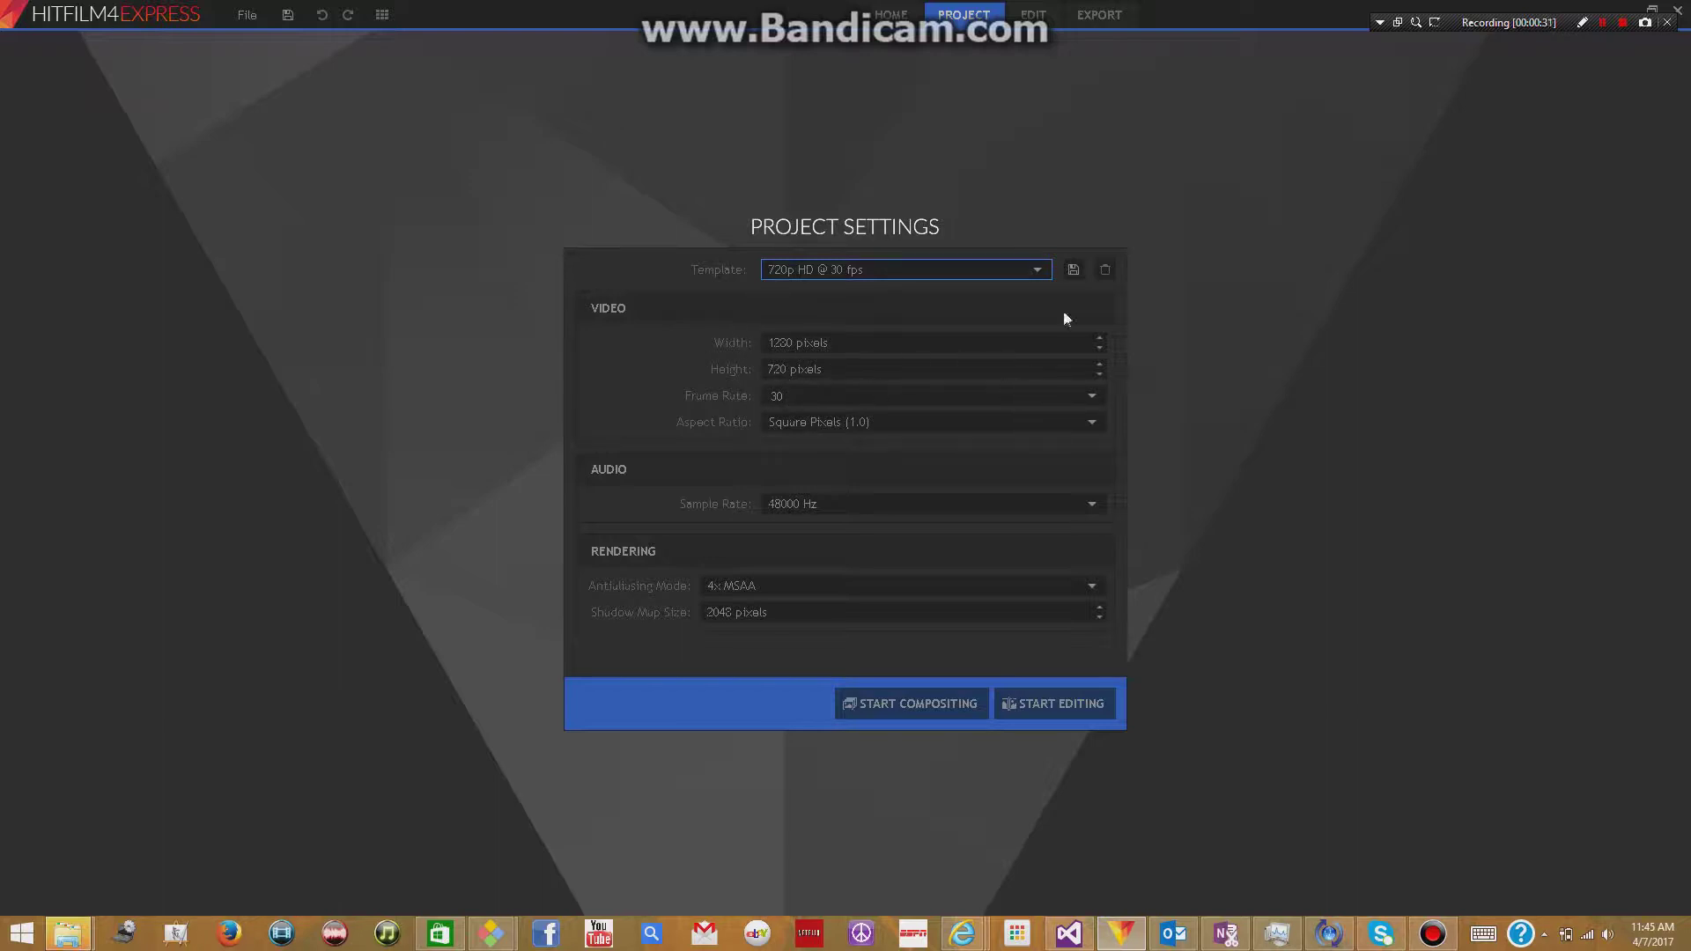
pyautogui.click(1040, 271)
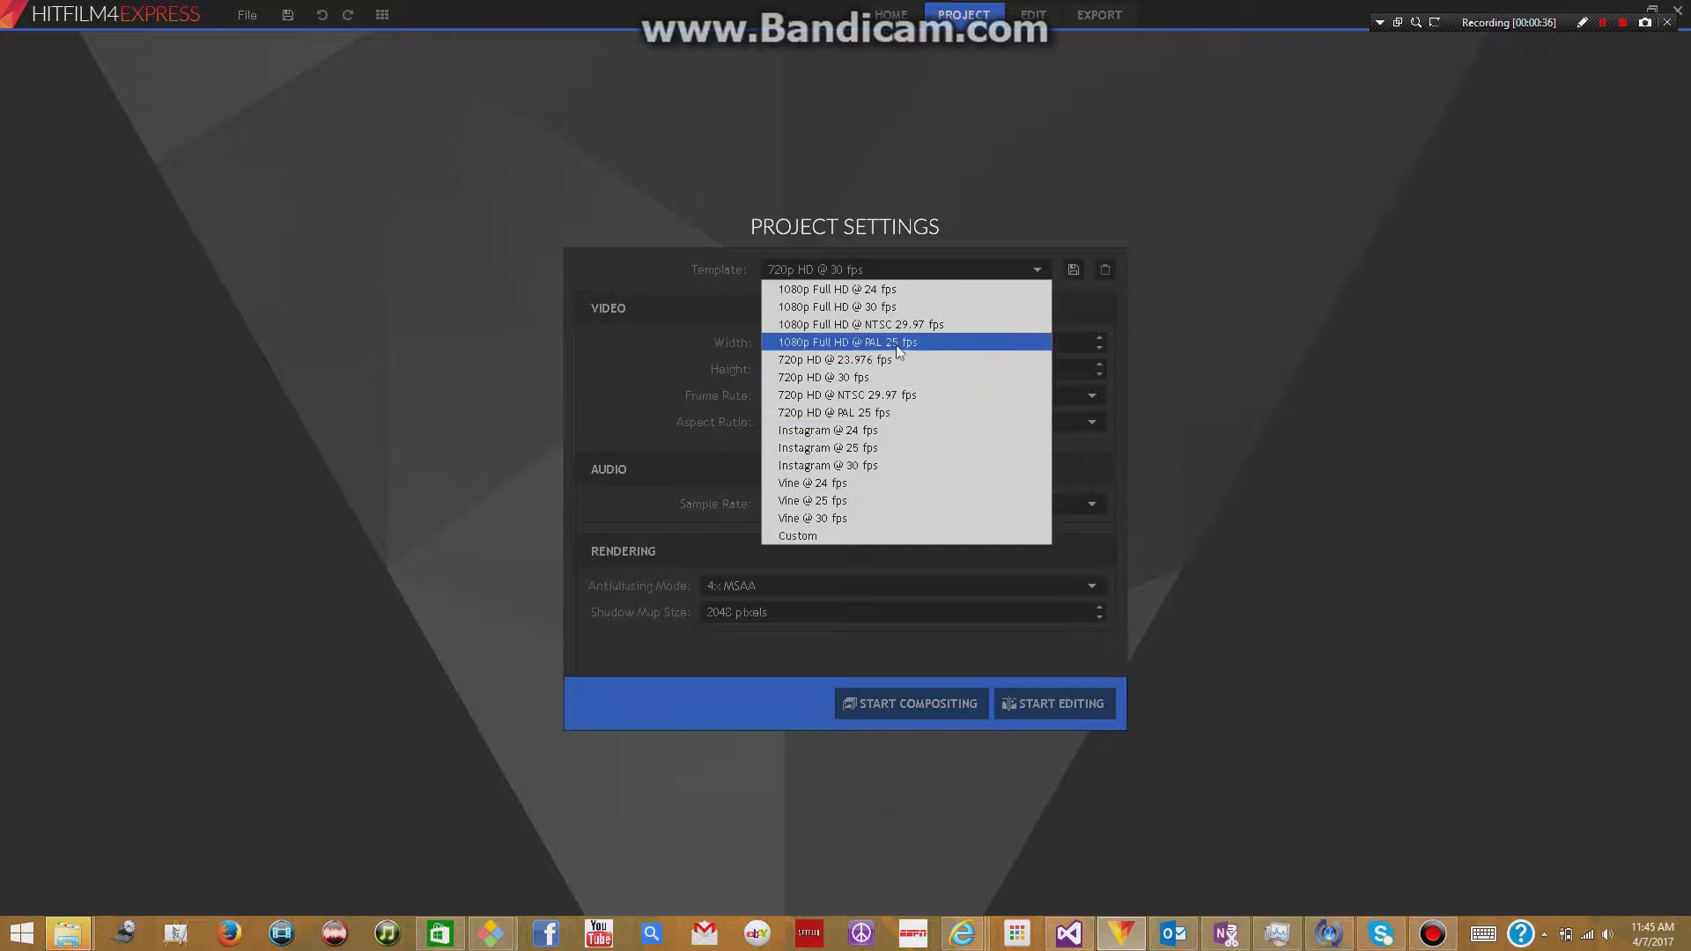
pyautogui.click(986, 471)
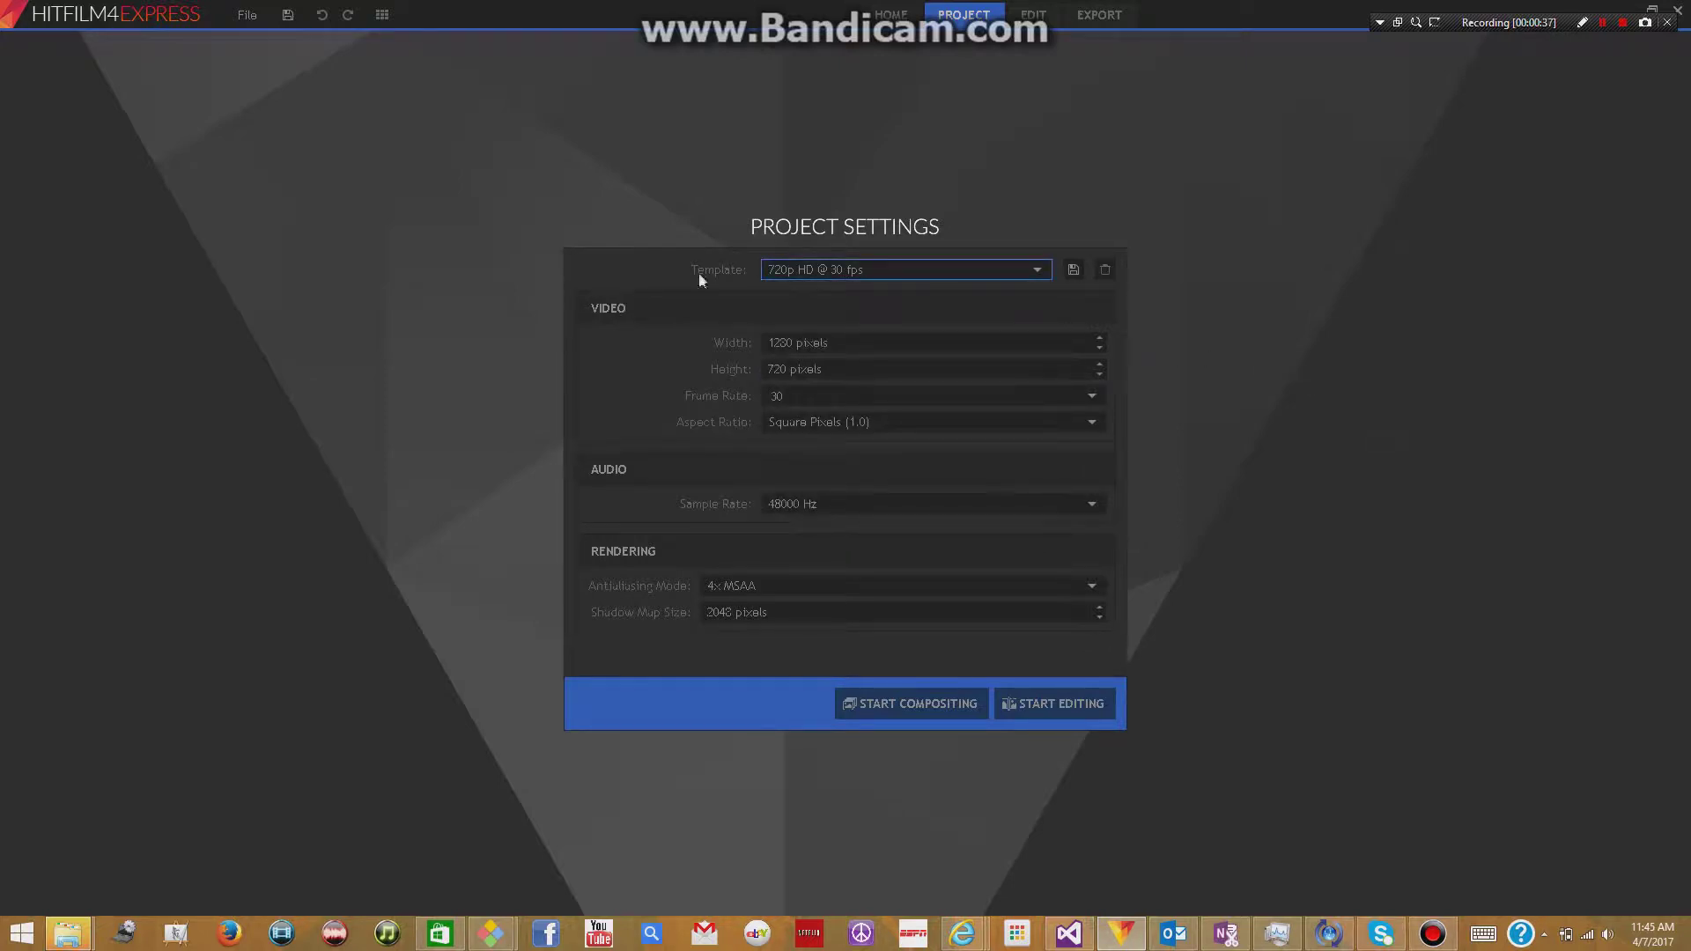
pyautogui.click(1092, 395)
pyautogui.click(837, 486)
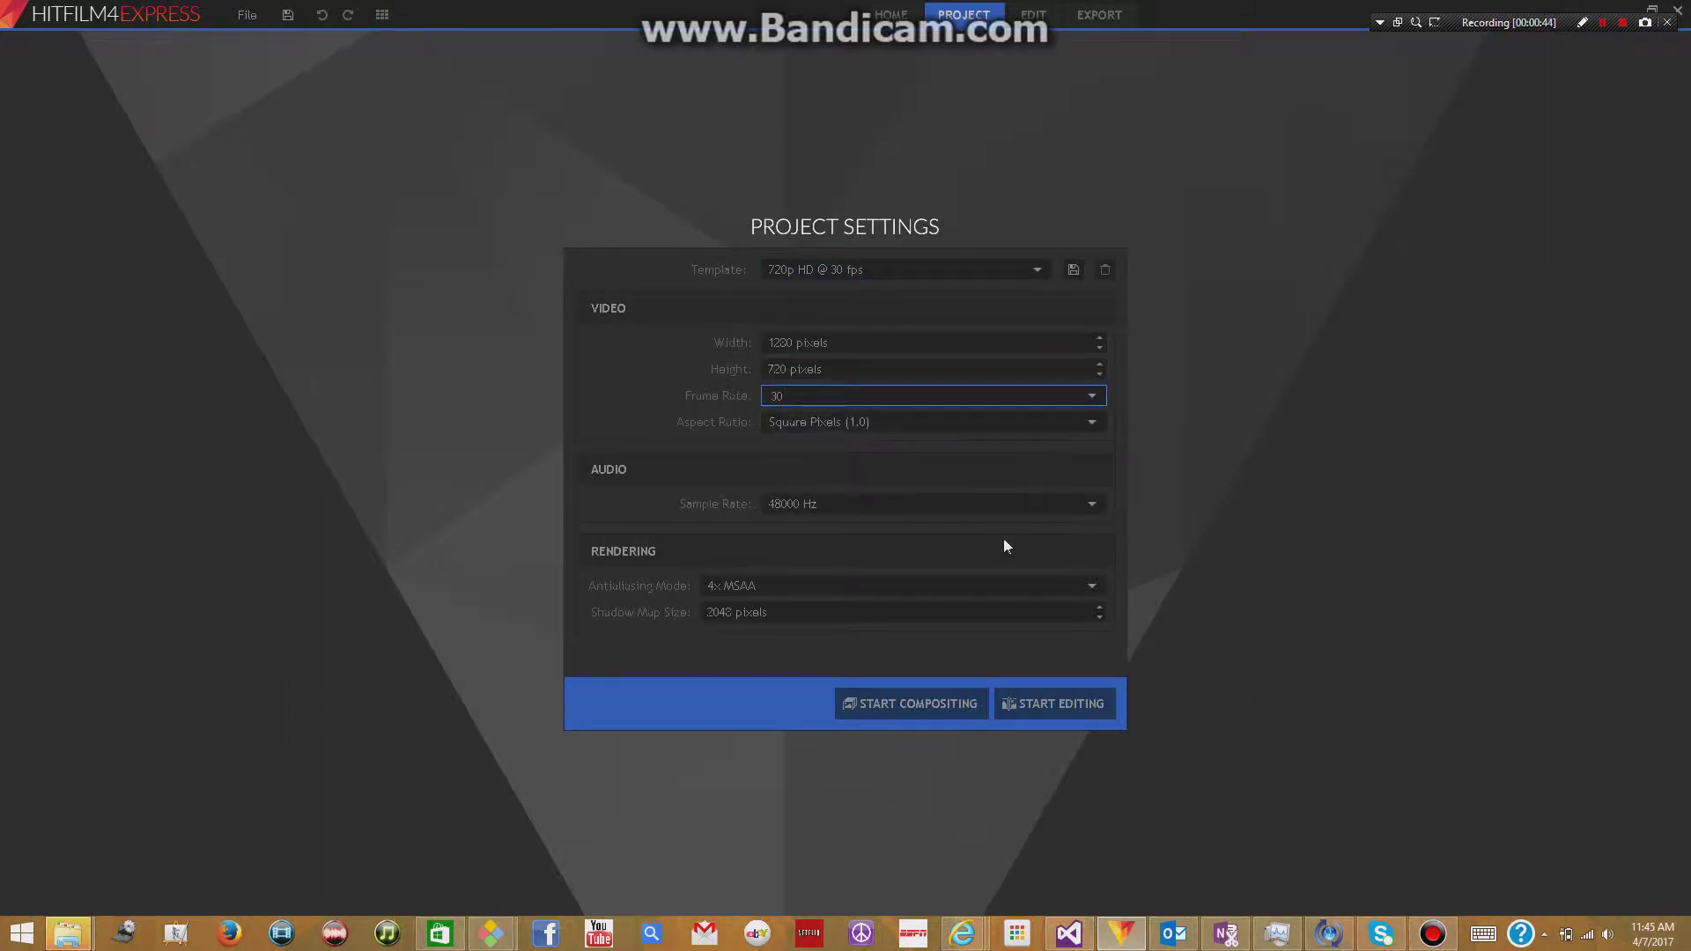
pyautogui.click(1043, 705)
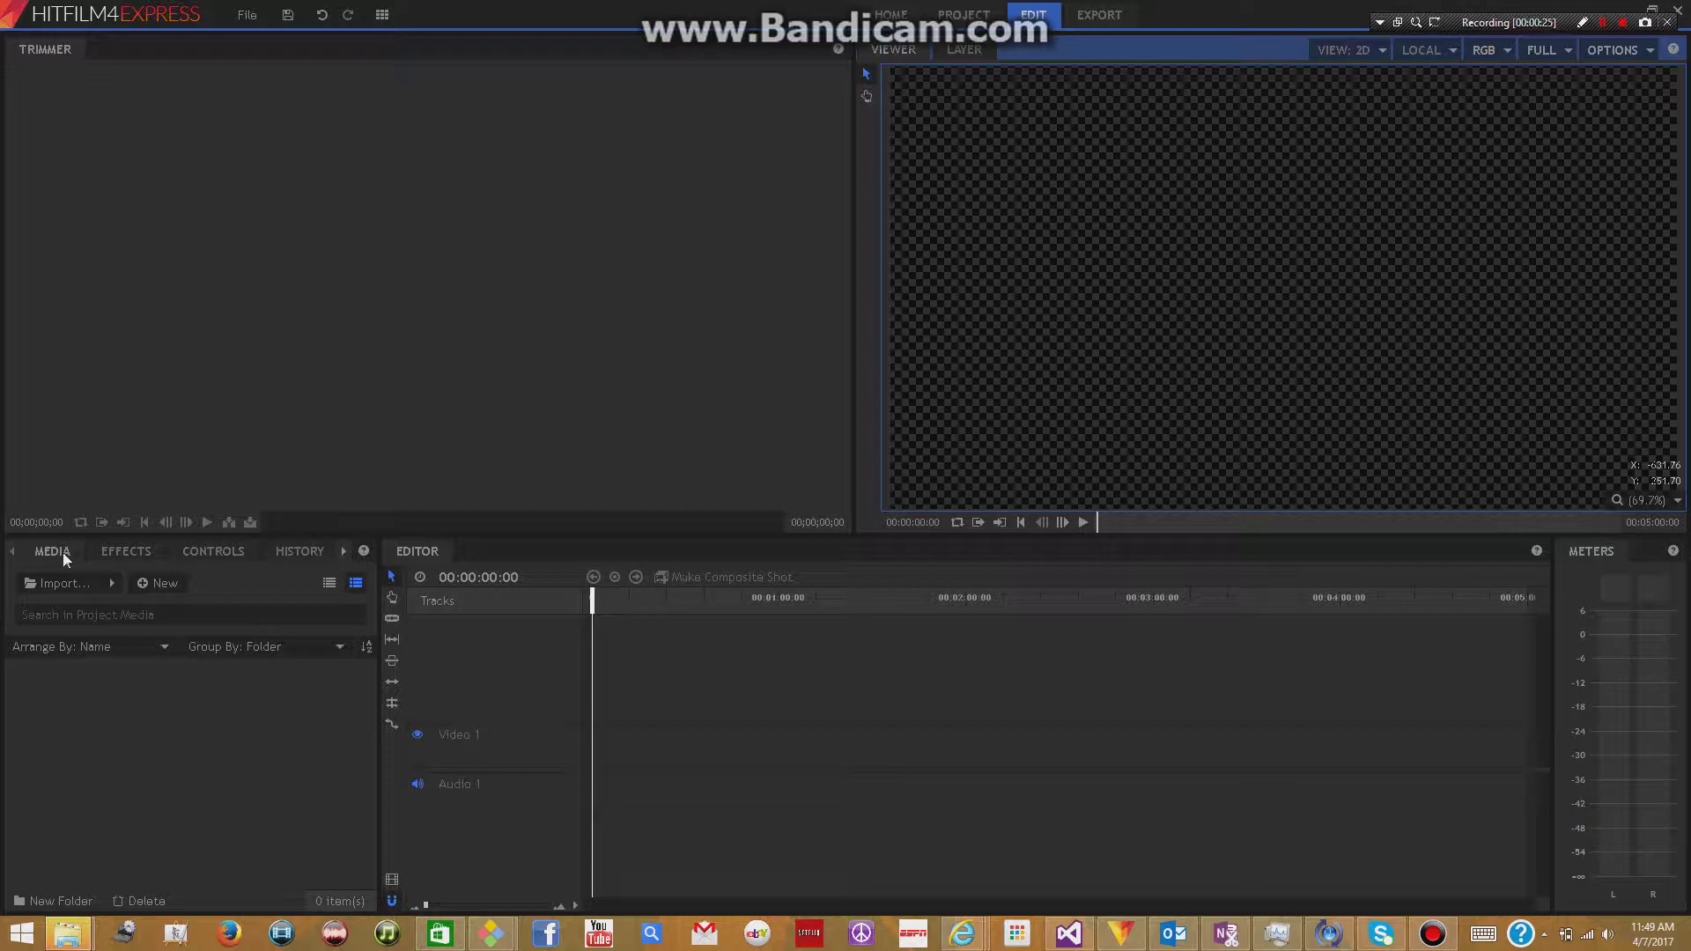
# Import Vid2 and place it at the start of the Video 1 track, declining to match the sequence settings to the clip
pyautogui.click(55, 580)
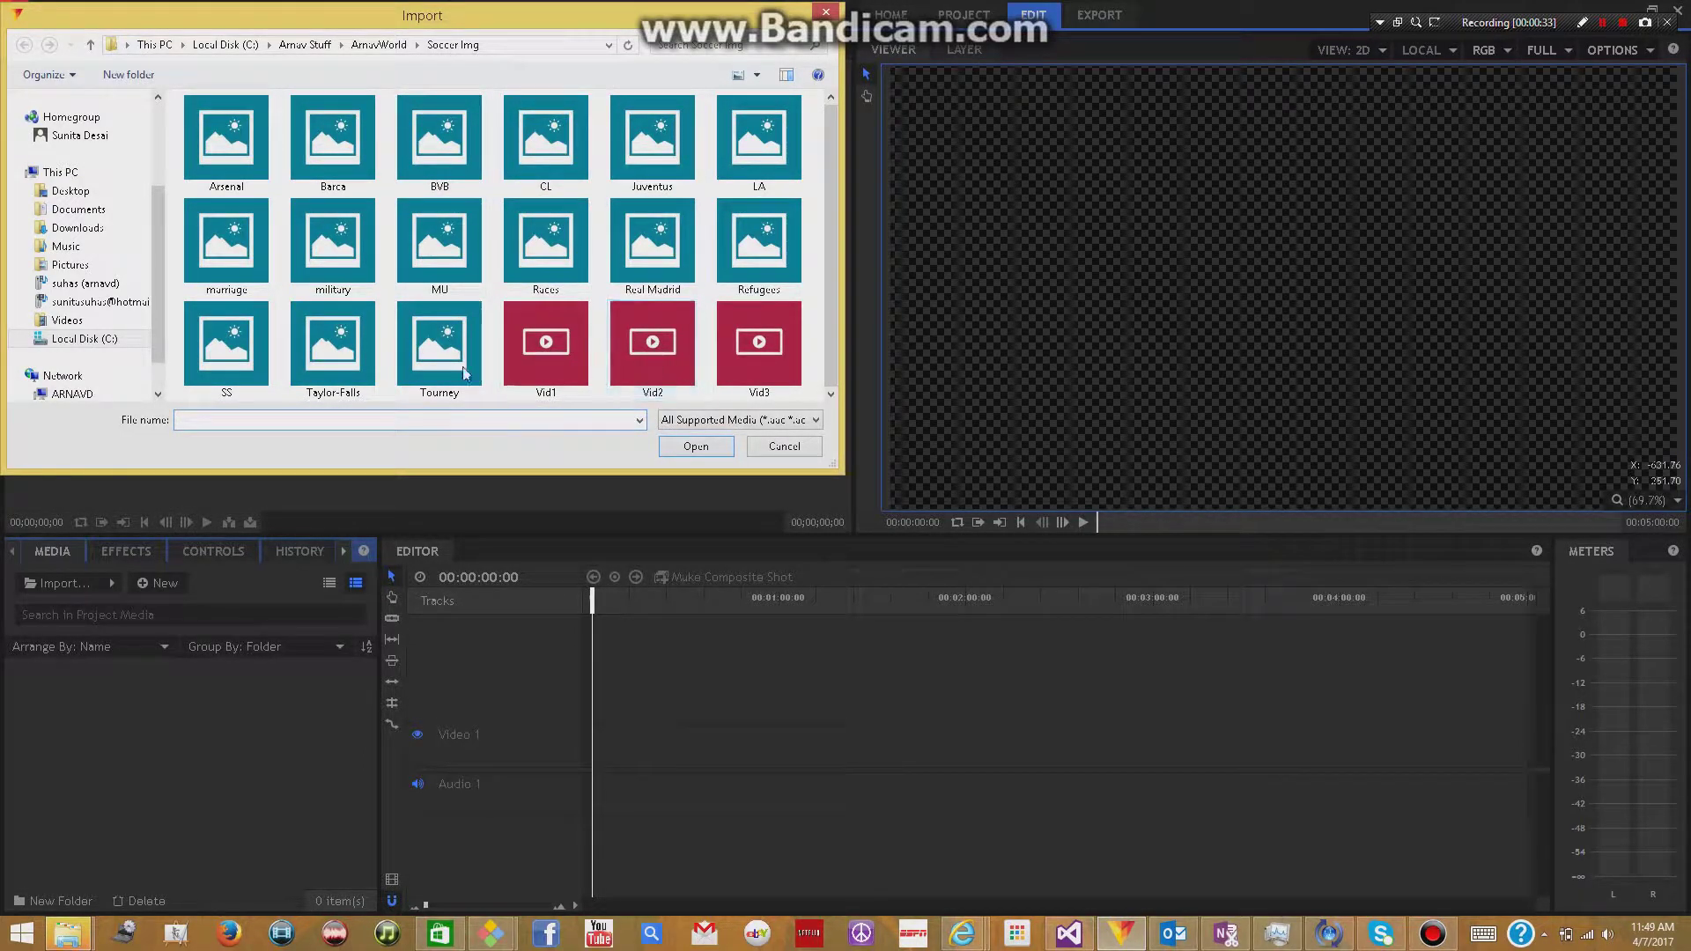
pyautogui.doubleClick(652, 355)
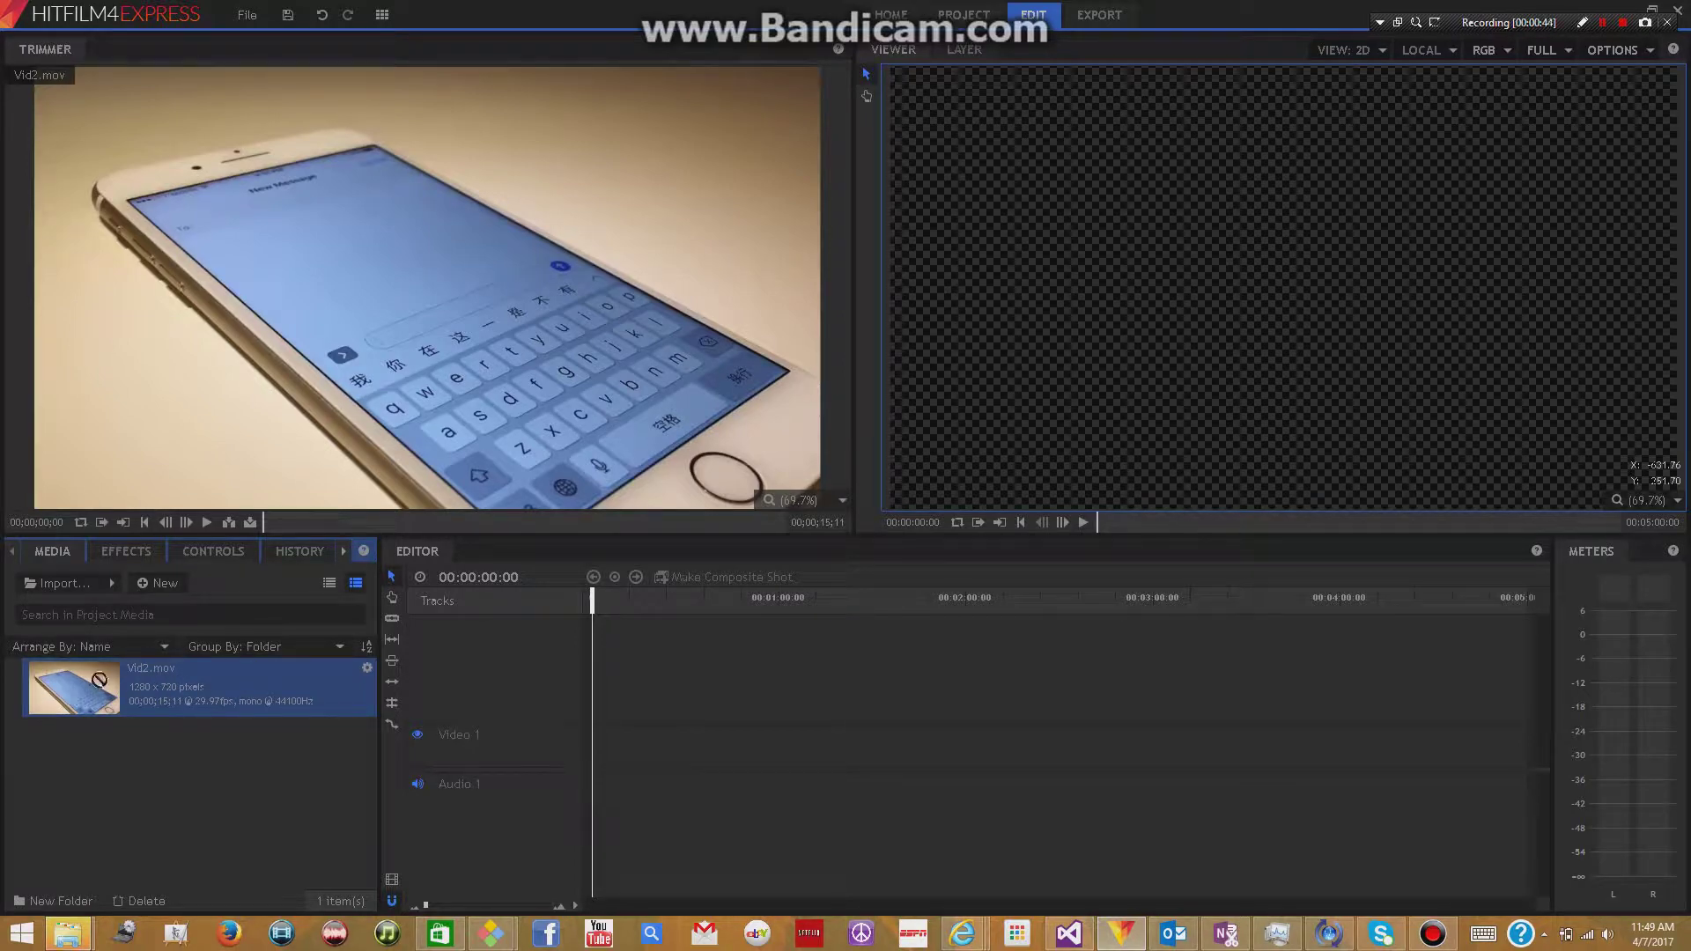
pyautogui.moveTo(99, 680); pyautogui.dragTo(388, 669)
pyautogui.moveTo(557, 681); pyautogui.dragTo(591, 755)
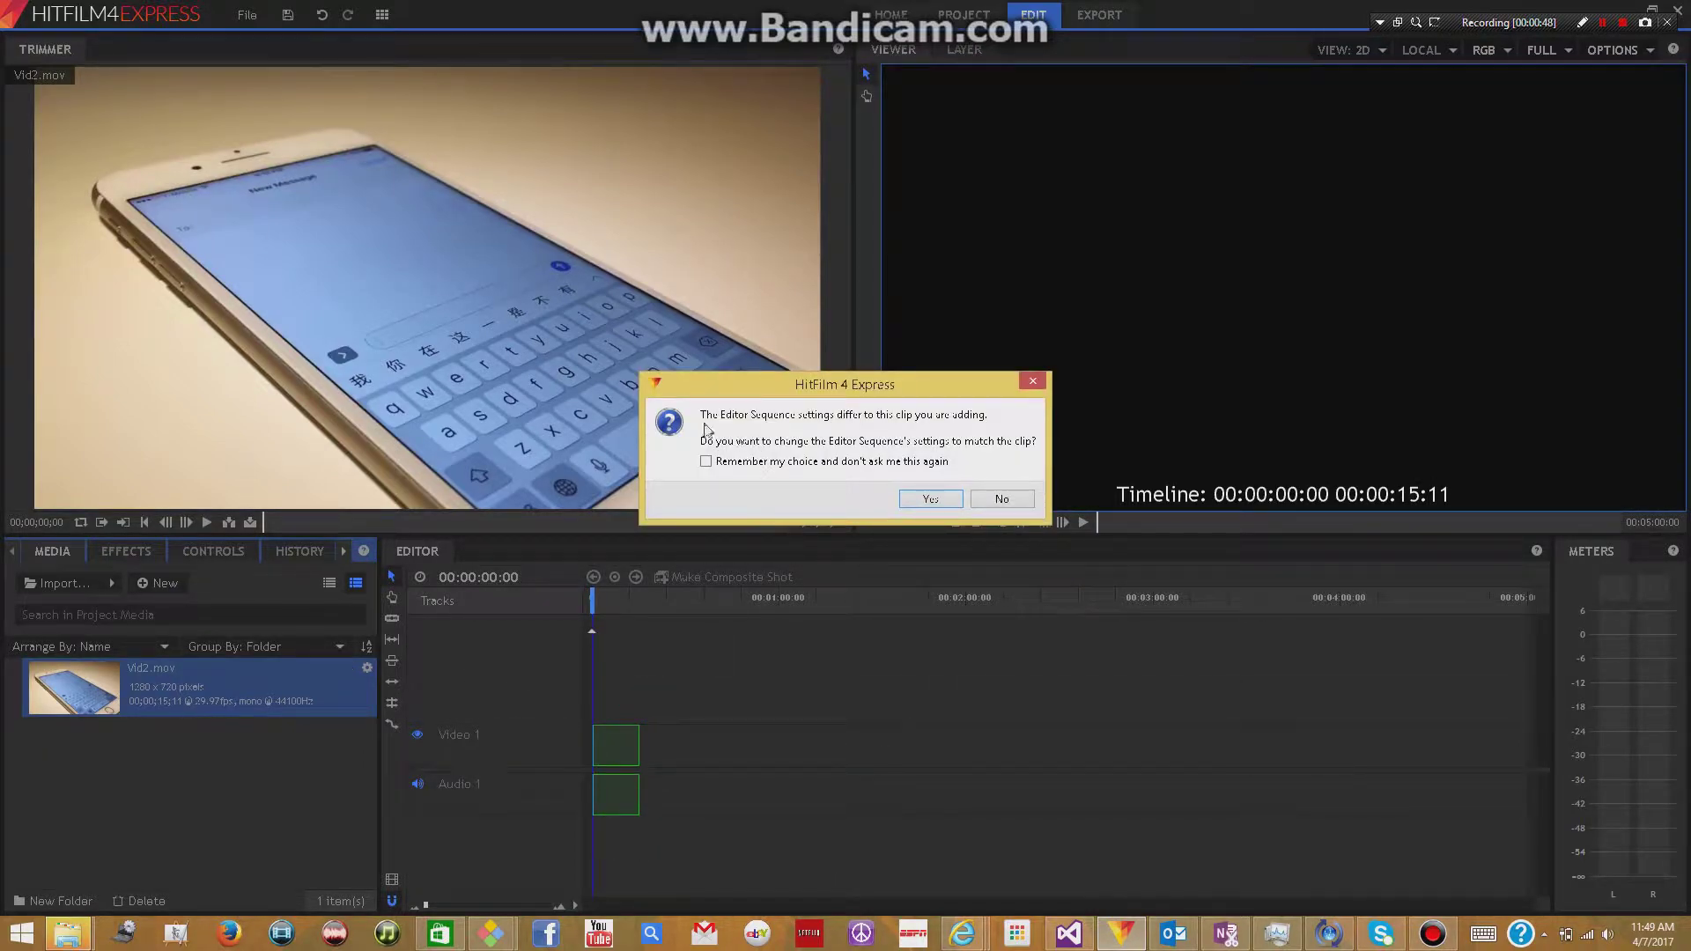
pyautogui.click(990, 498)
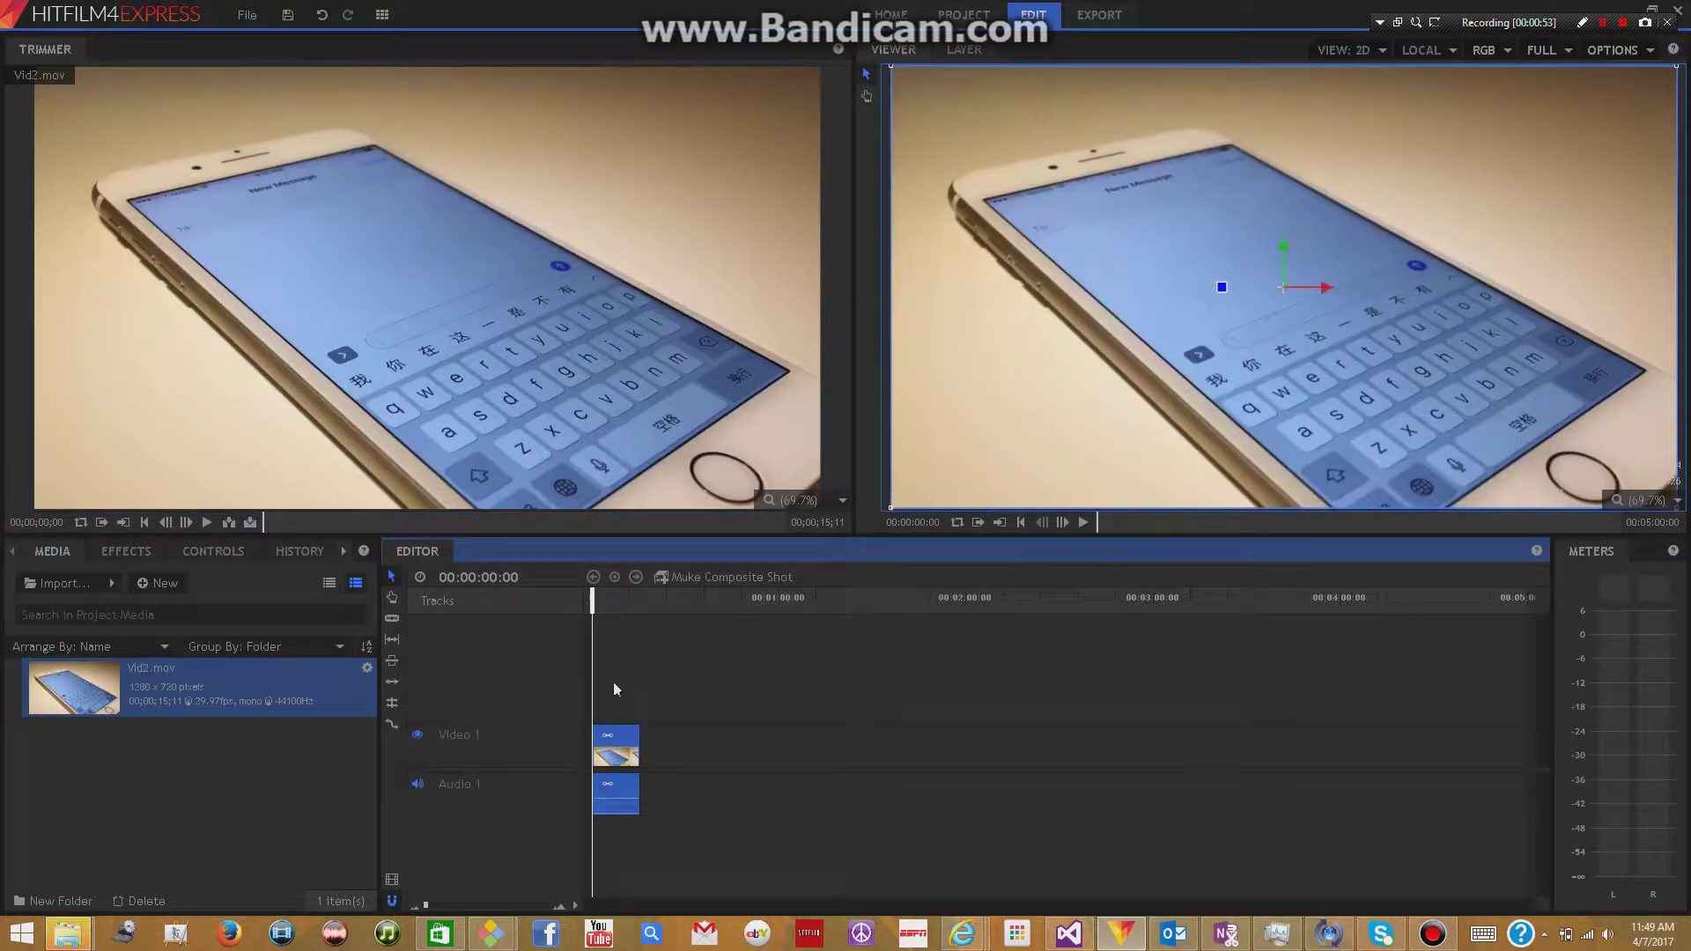
# Scrub through and play back the Vid2 clip on the timeline
pyautogui.moveTo(593, 602); pyautogui.dragTo(641, 596)
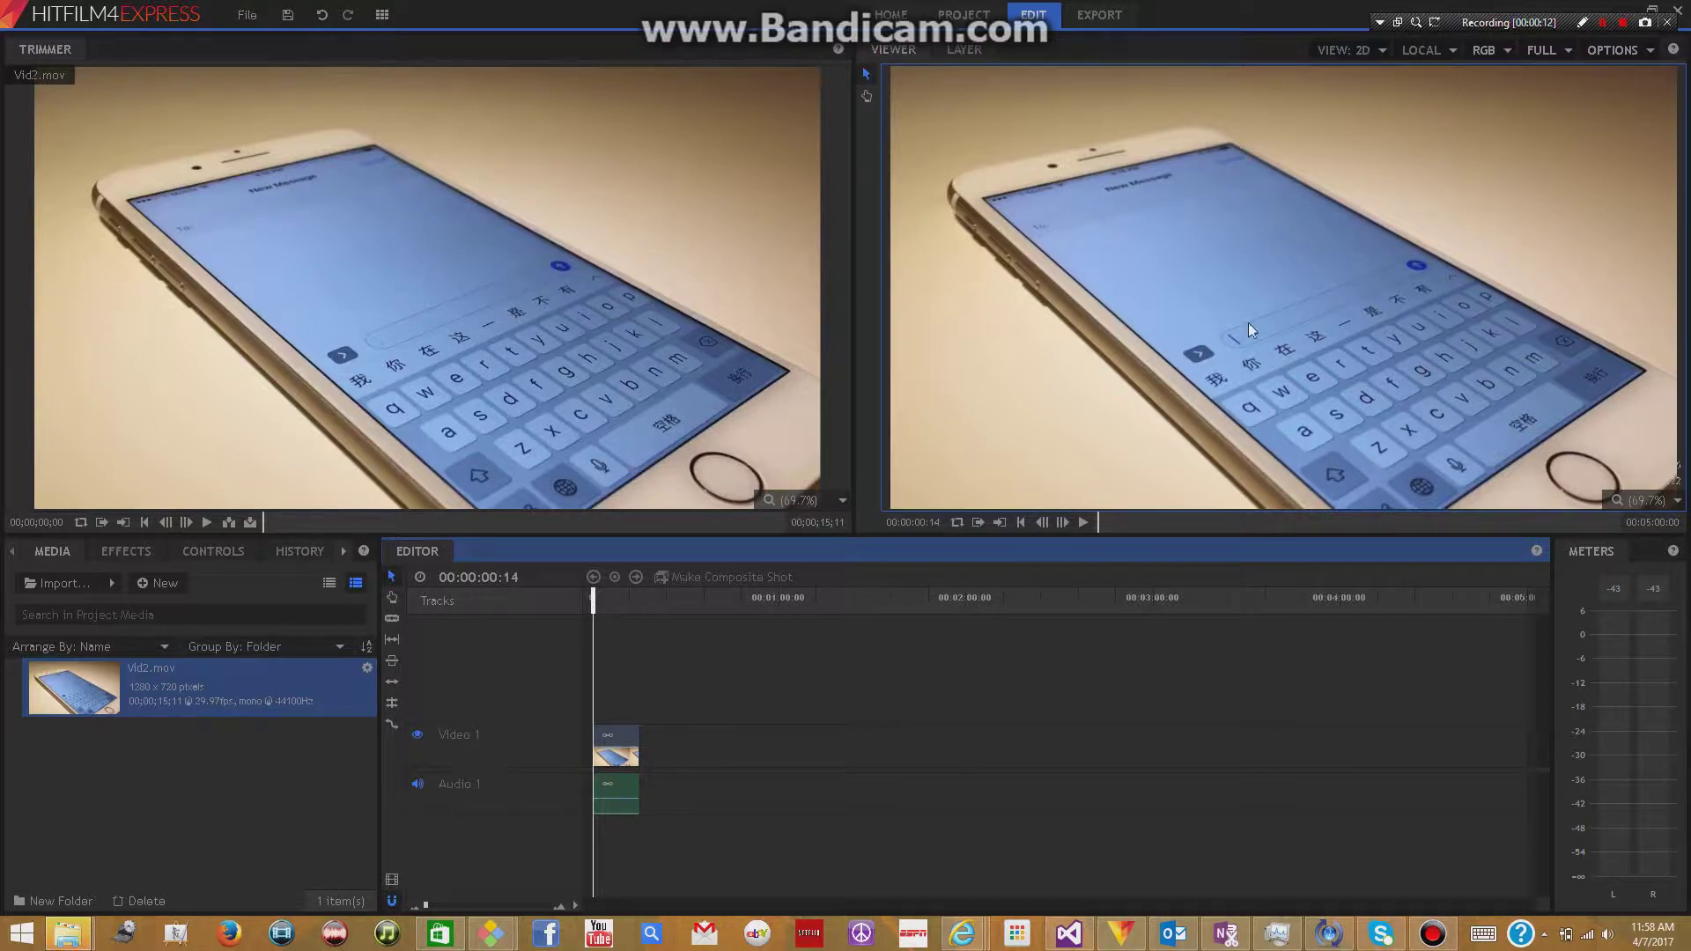
pyautogui.click(1083, 522)
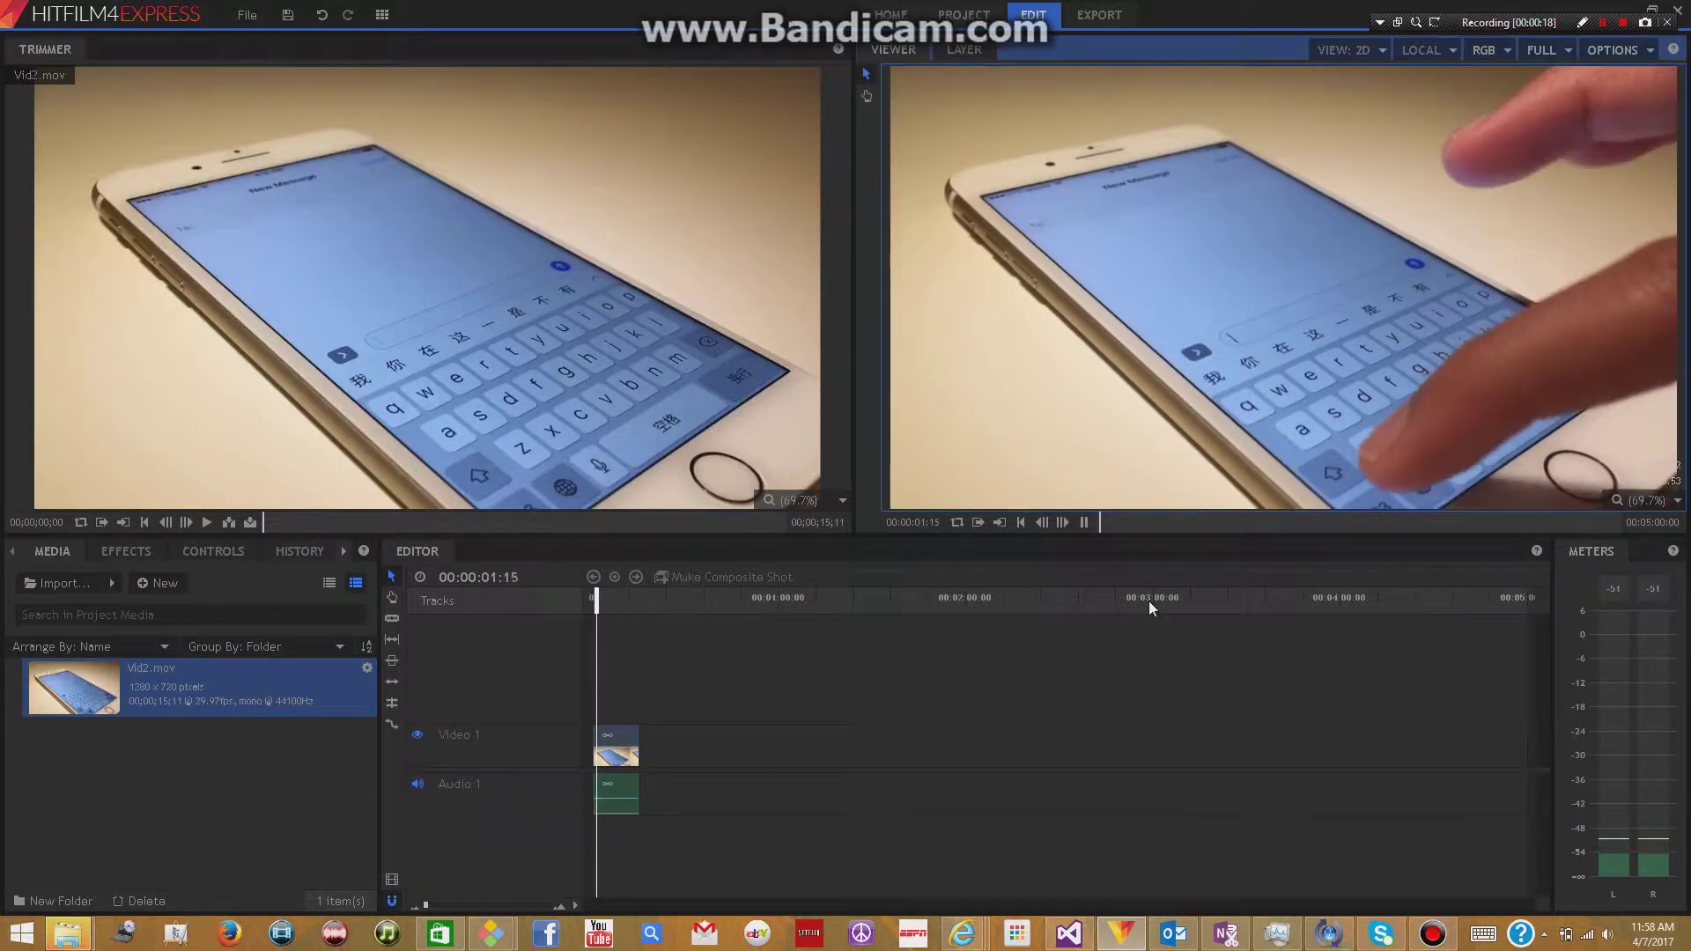
pyautogui.click(1085, 521)
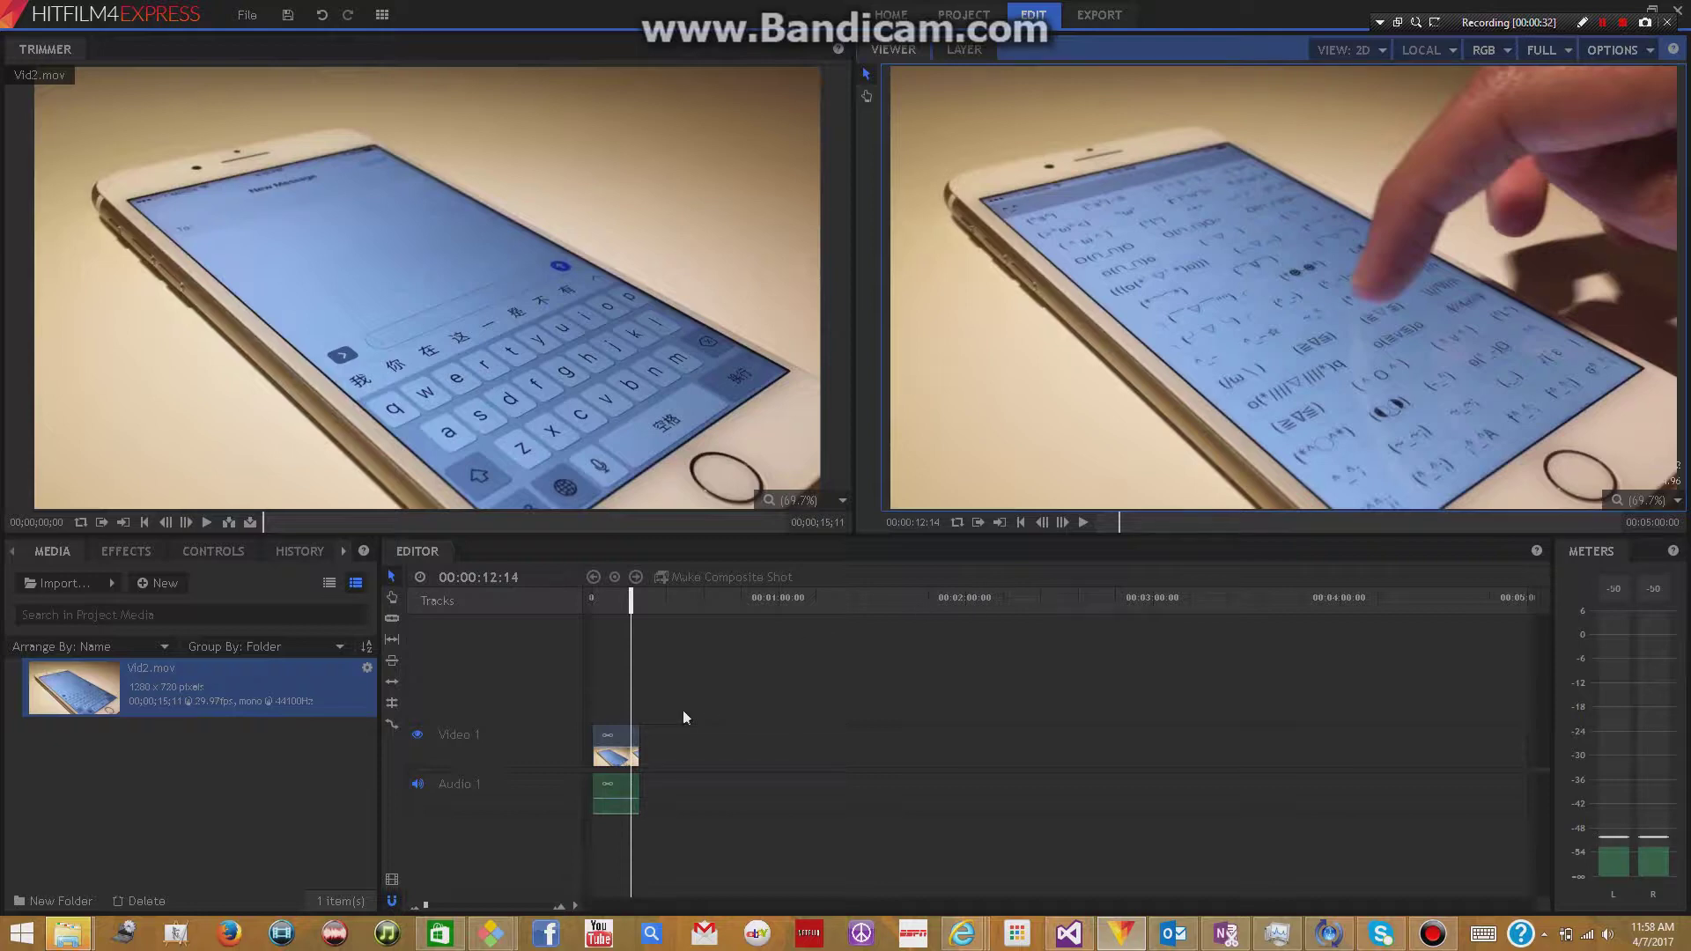
# Increase the playback speed of the Vid2 clip on the timeline through its Speed/Duration settings
pyautogui.click(621, 738)
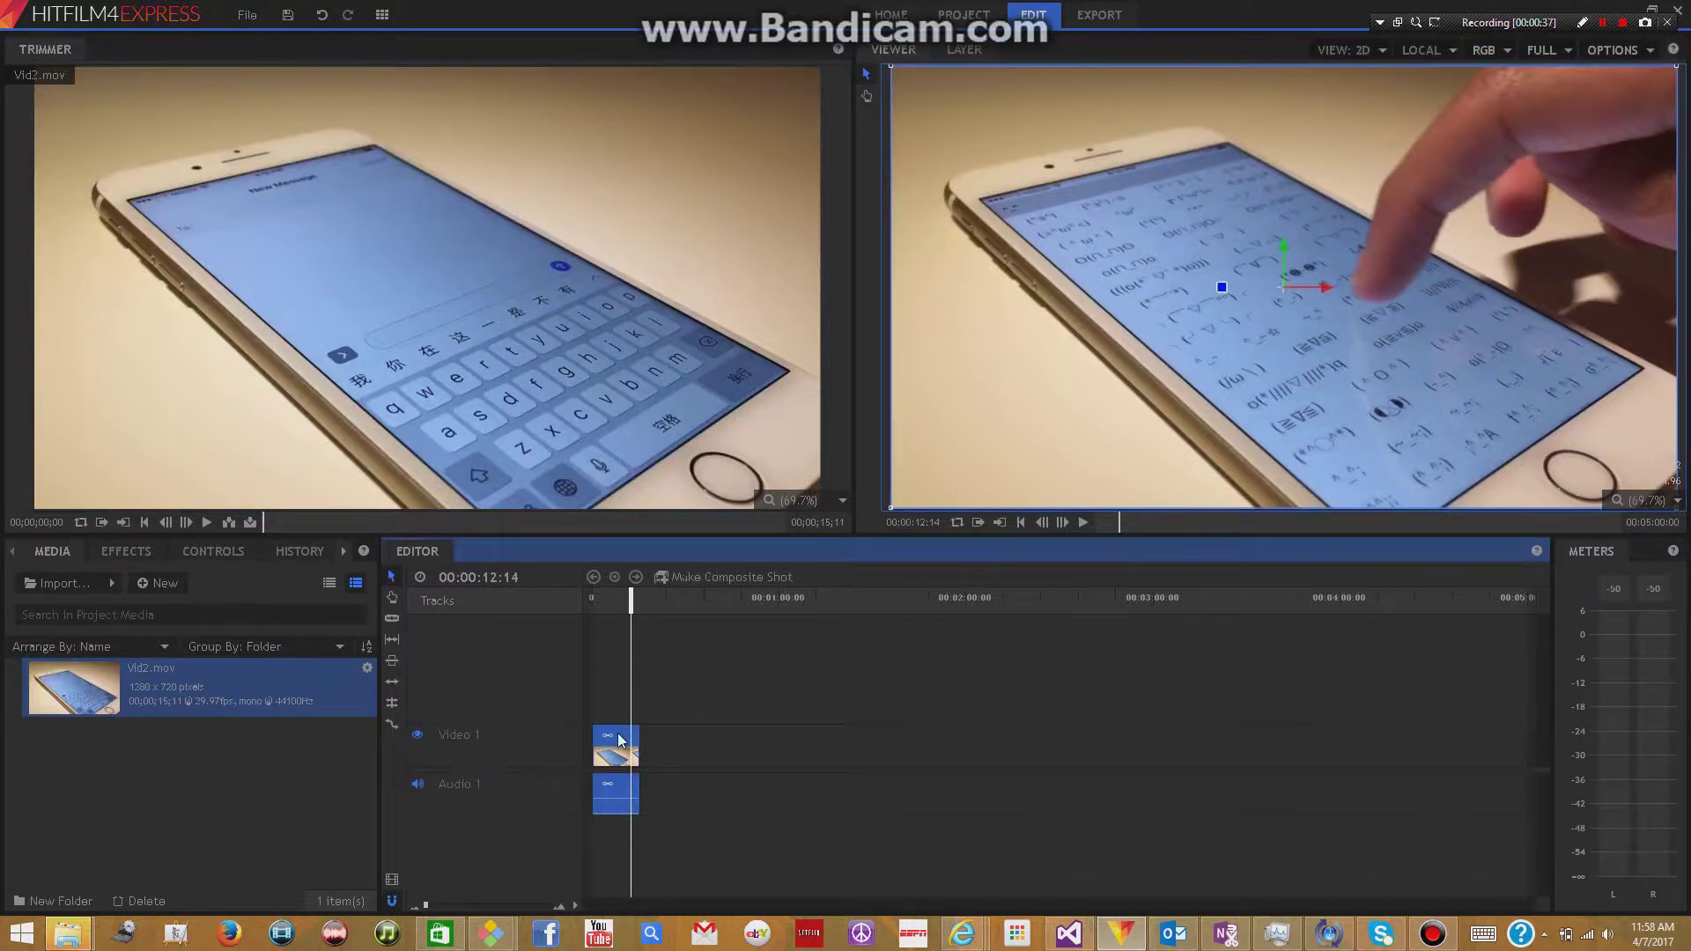
pyautogui.rightClick(621, 740)
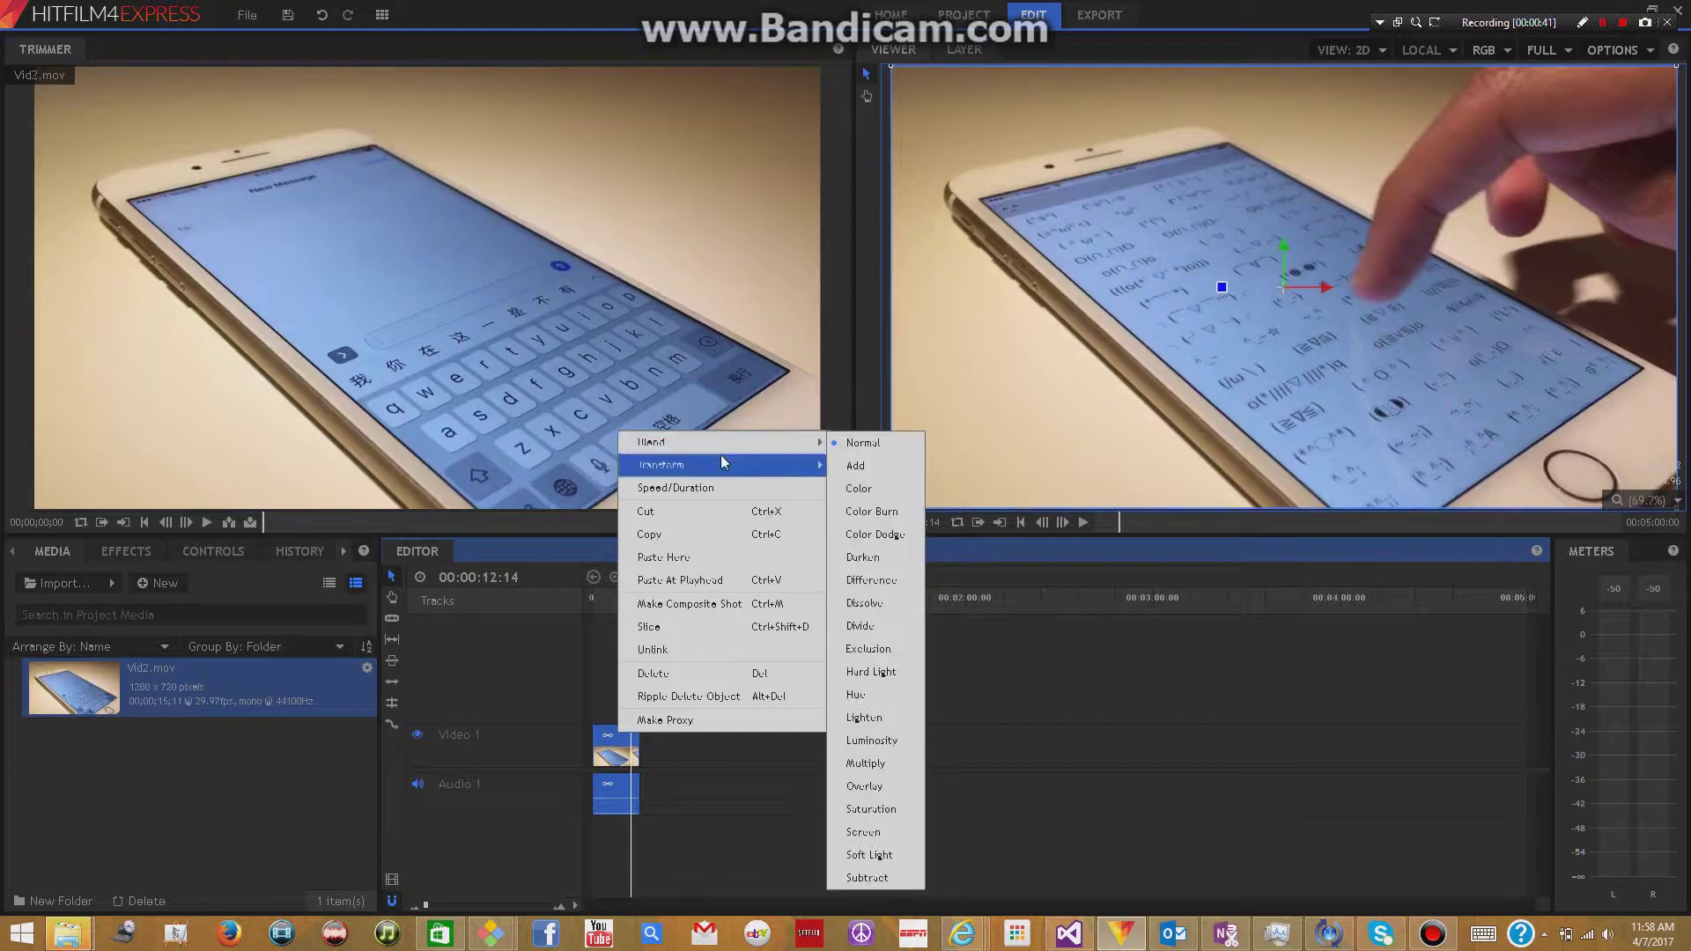
pyautogui.click(683, 487)
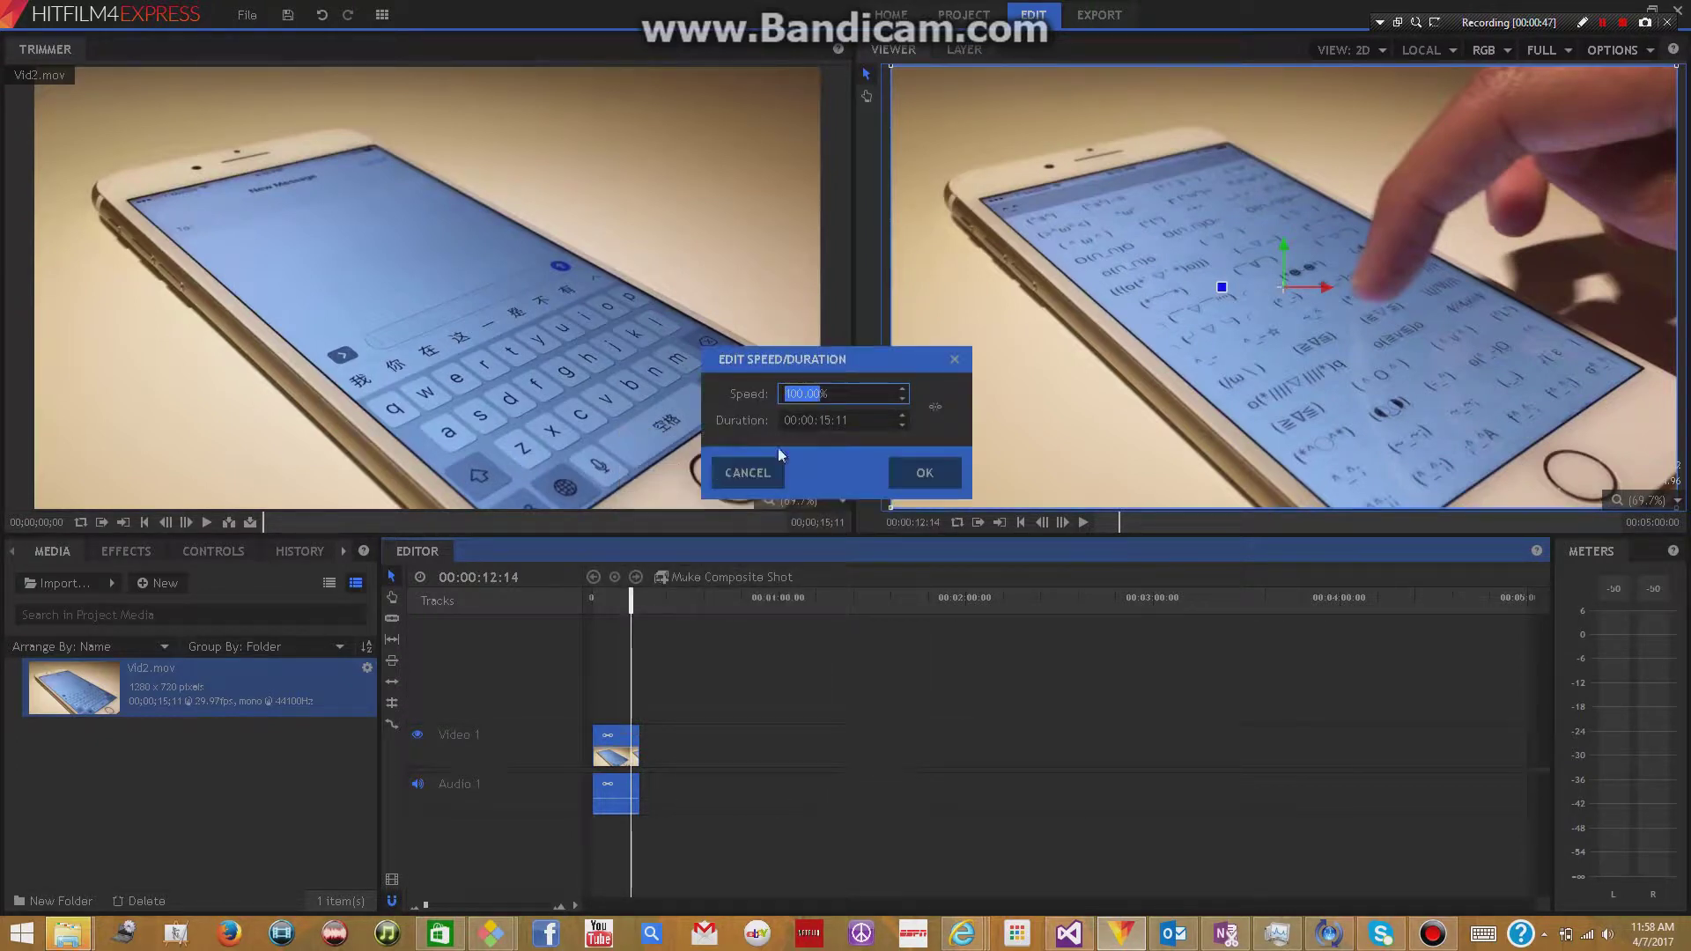
pyautogui.click(833, 395)
pyautogui.click(924, 473)
# Play the sped-up Vid2 clip from near its start until past the end of its footage
pyautogui.moveTo(630, 602); pyautogui.dragTo(594, 611)
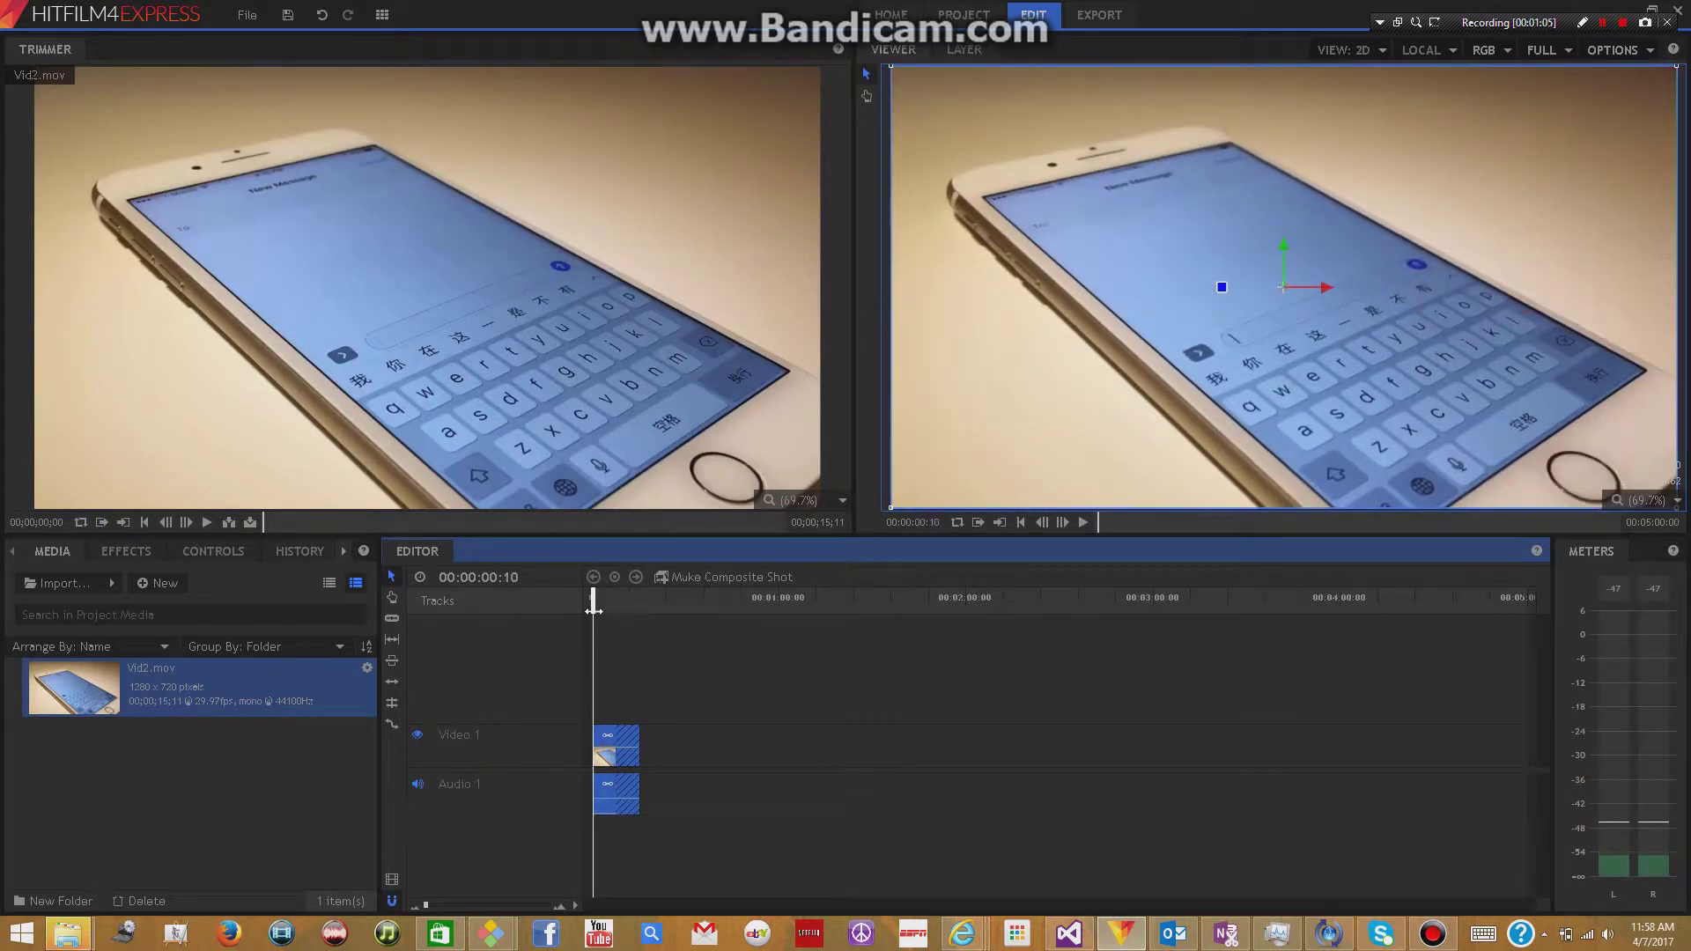
pyautogui.click(1083, 523)
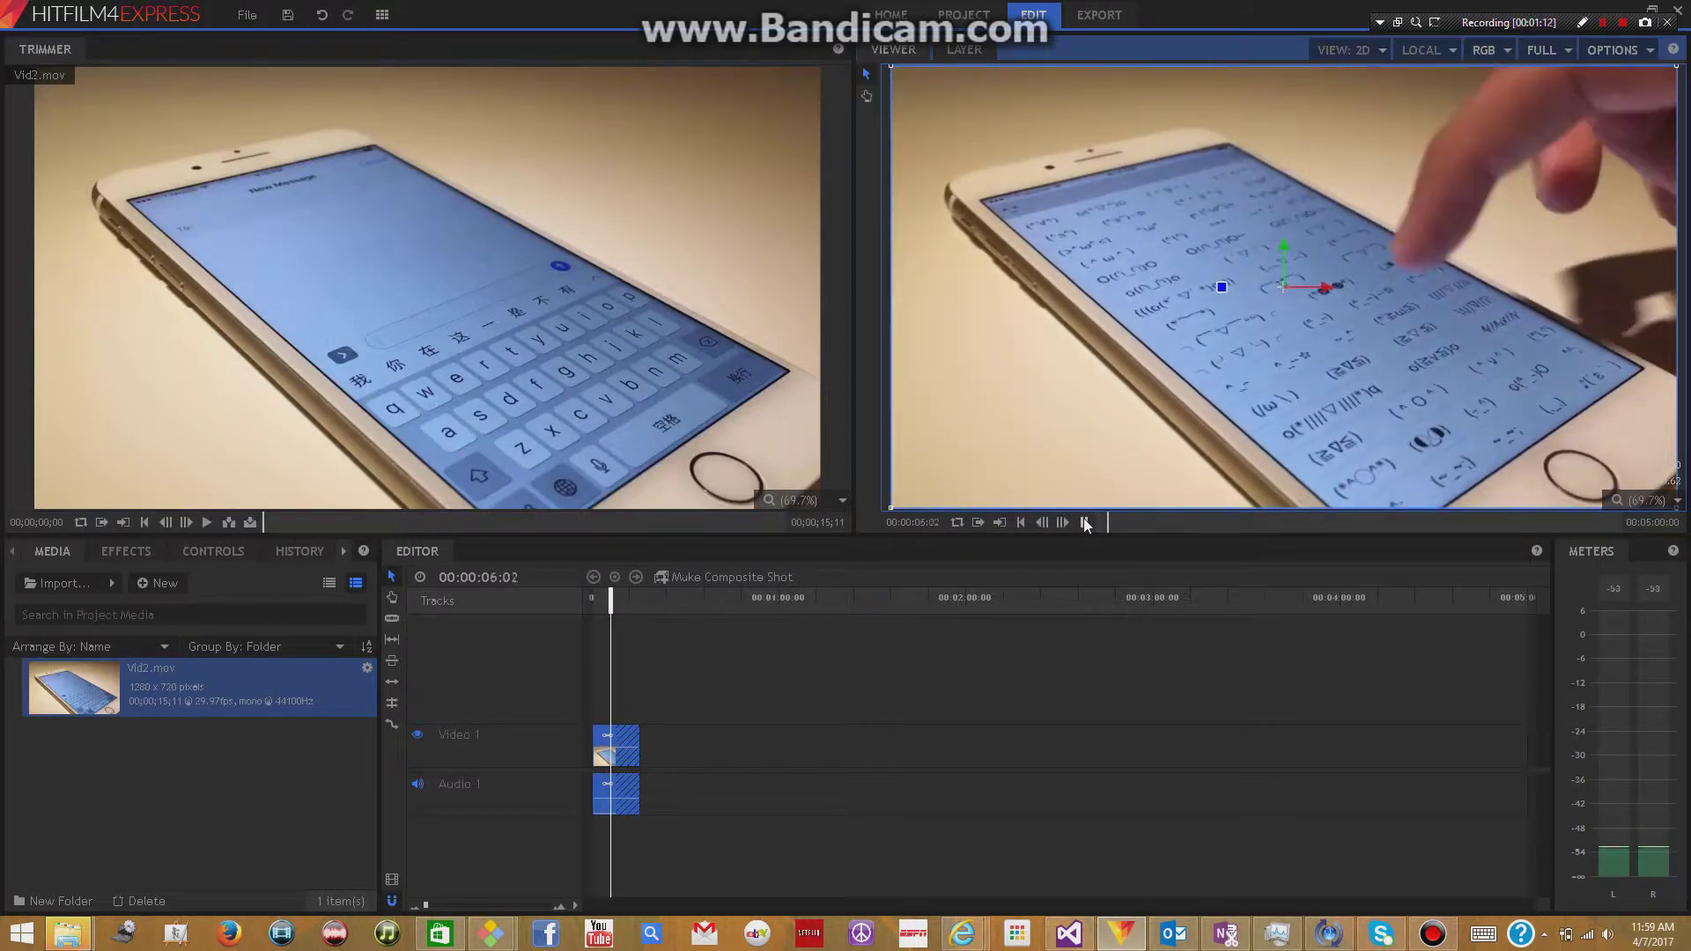
pyautogui.click(1085, 523)
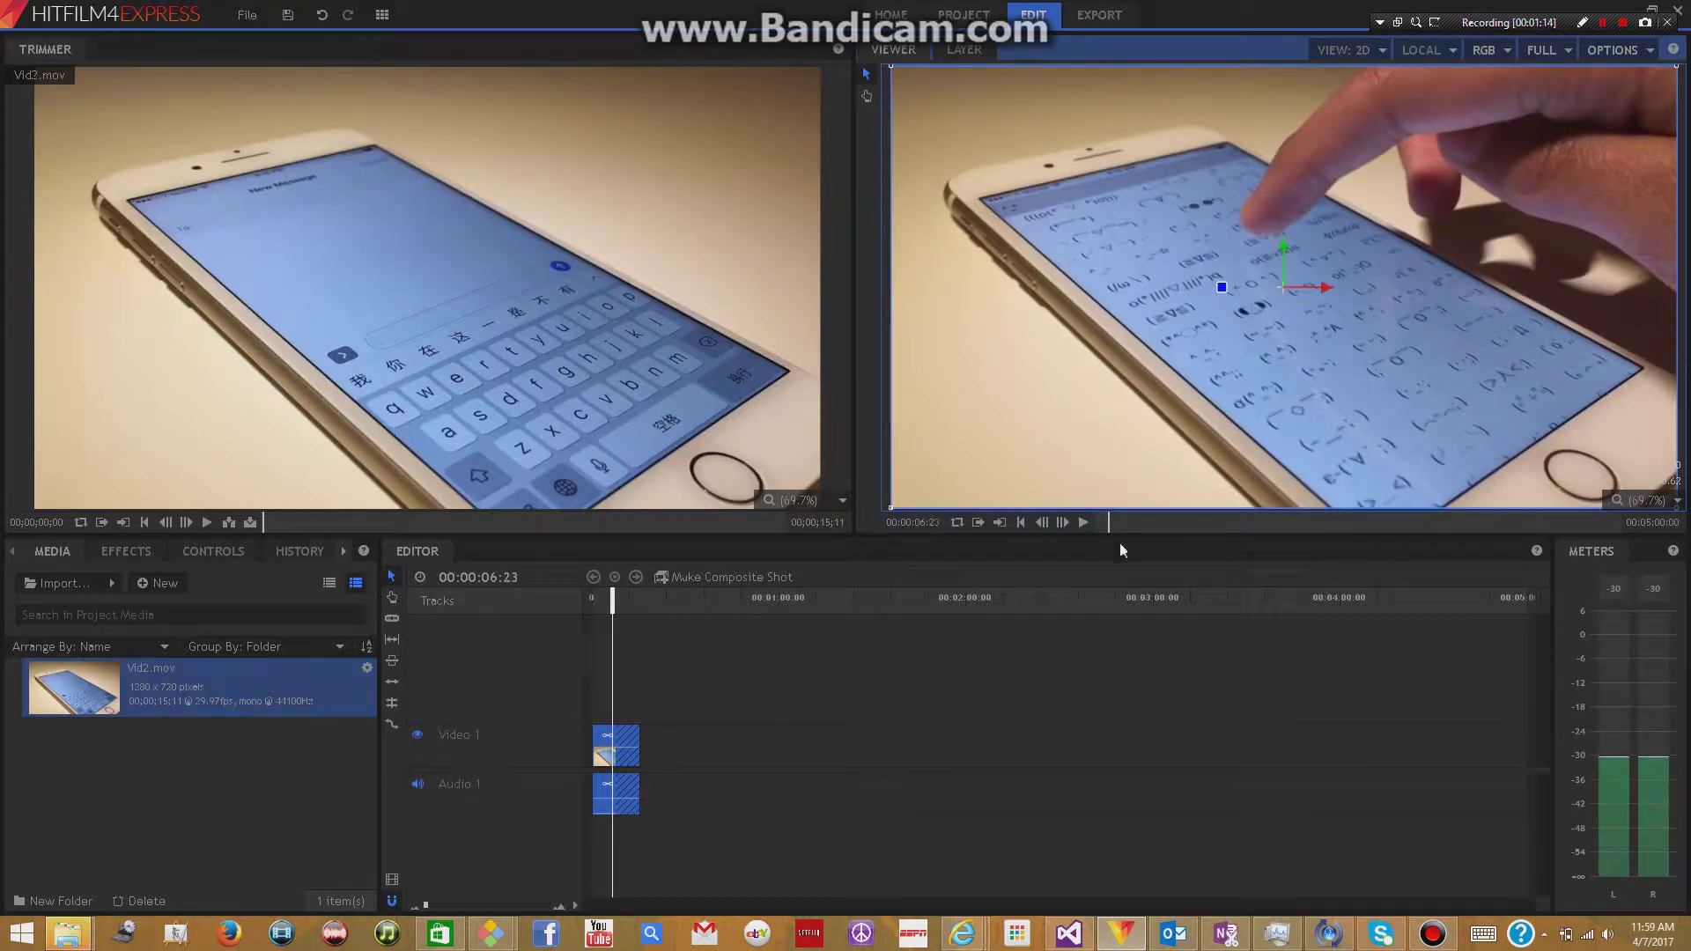
pyautogui.click(1086, 523)
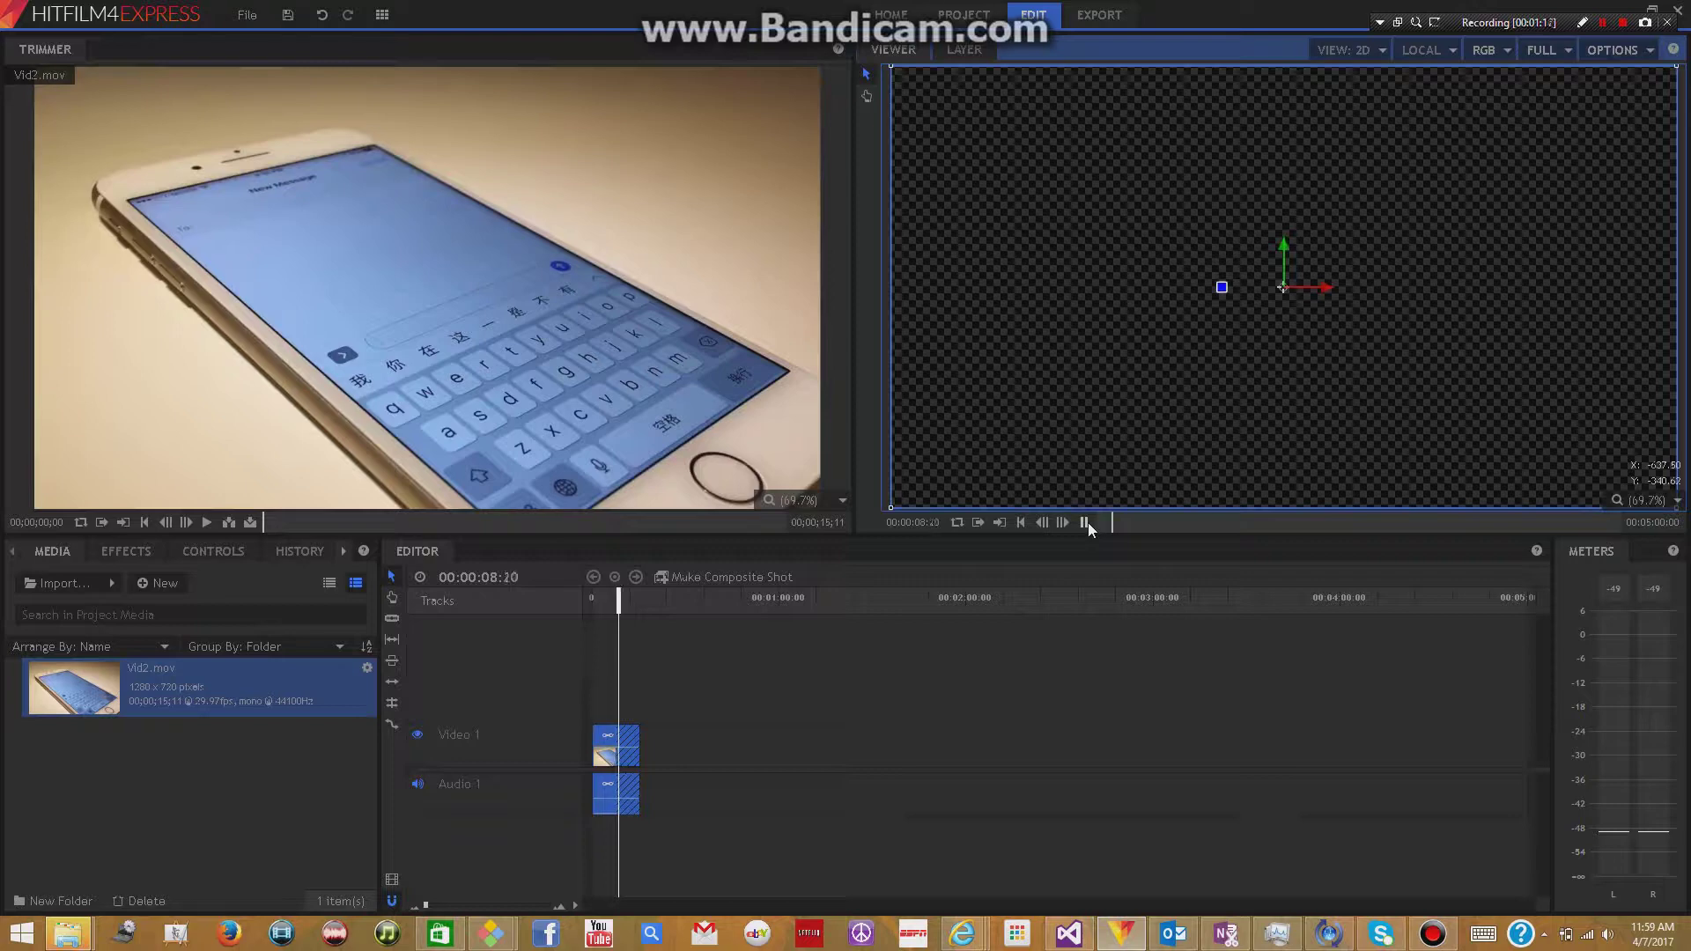
pyautogui.click(1086, 524)
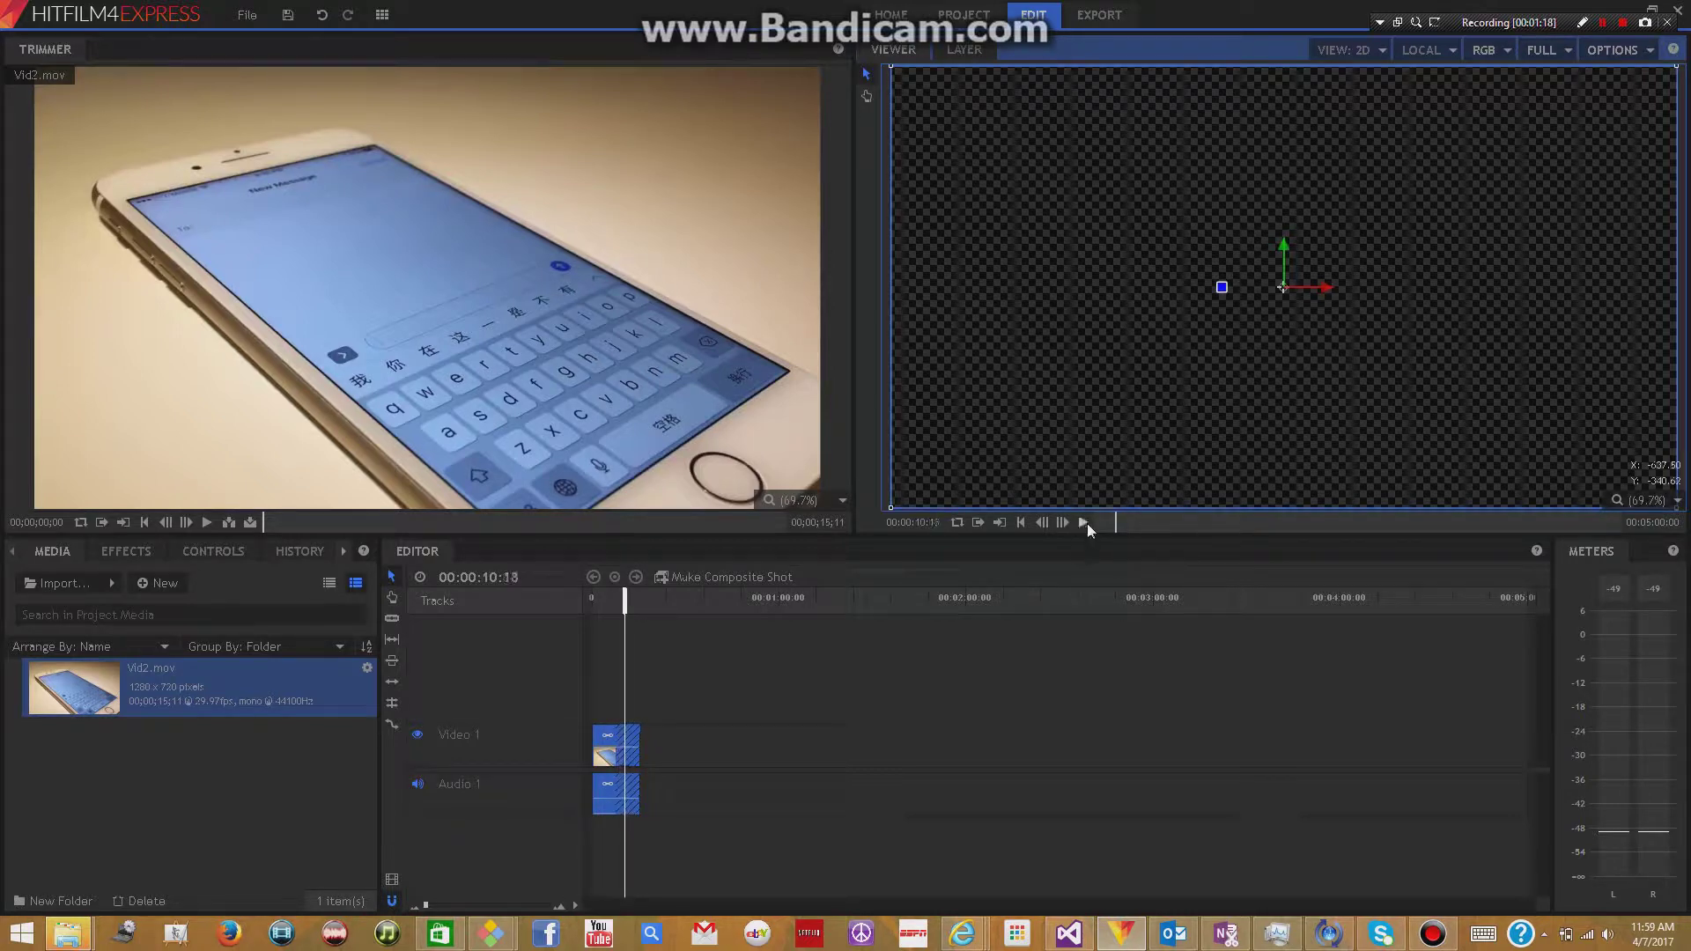
# Slice the Vid2 clip at 00:00:07:09, just before its footage runs out
pyautogui.moveTo(626, 595); pyautogui.dragTo(621, 599)
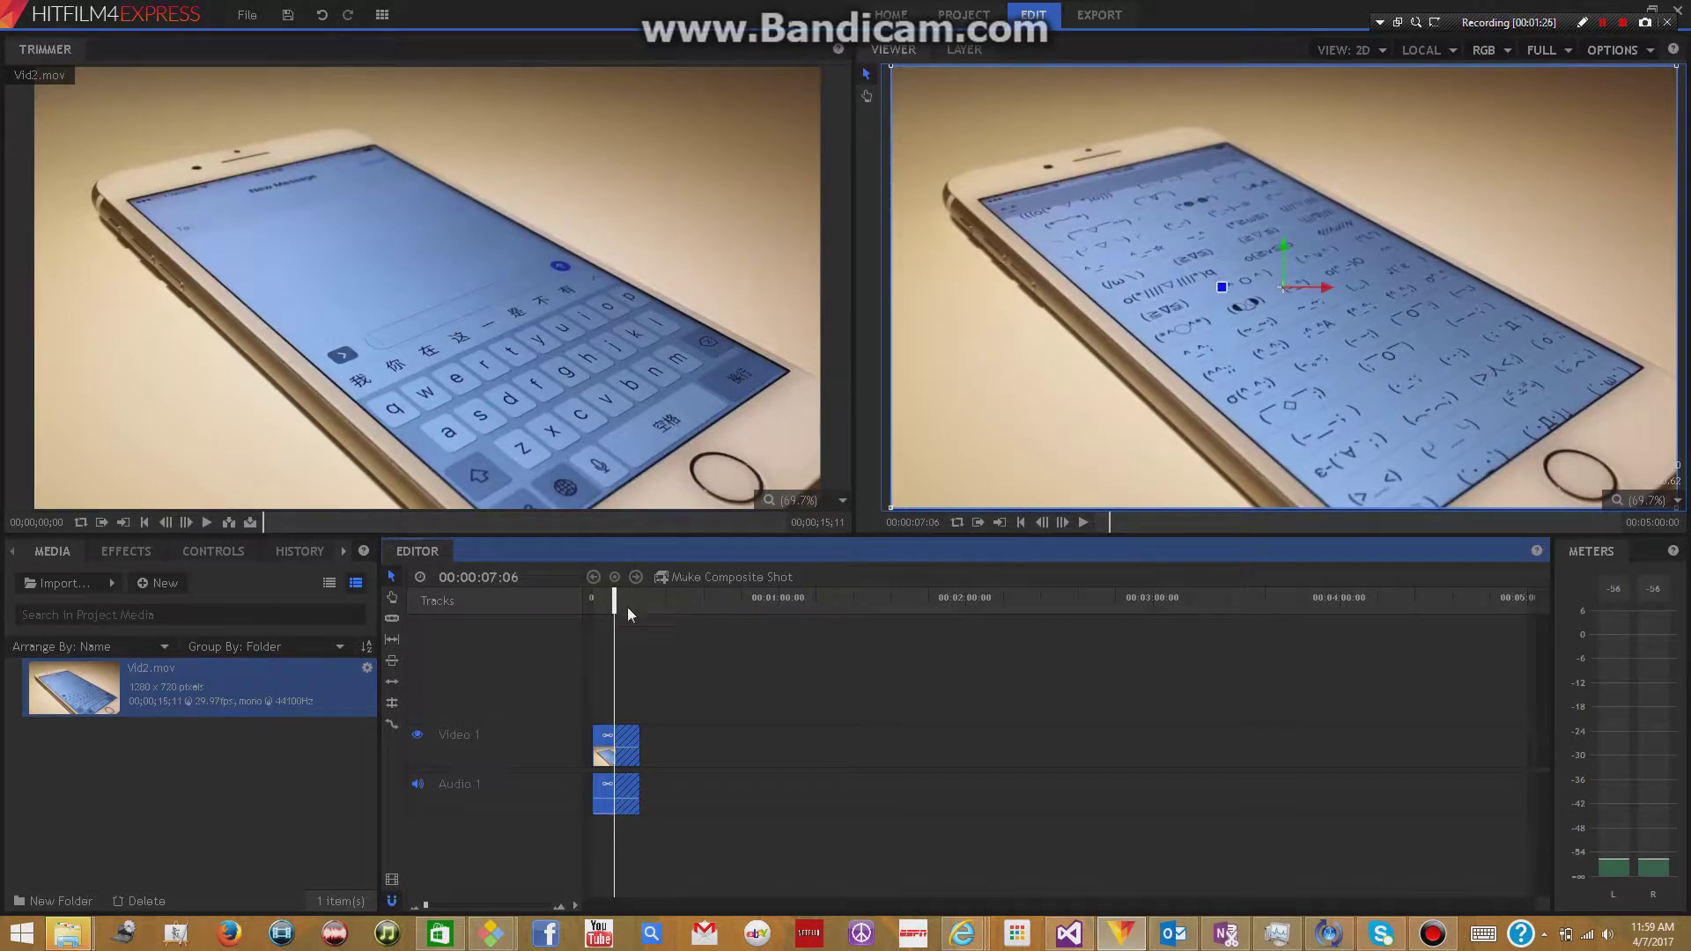
pyautogui.click(1084, 523)
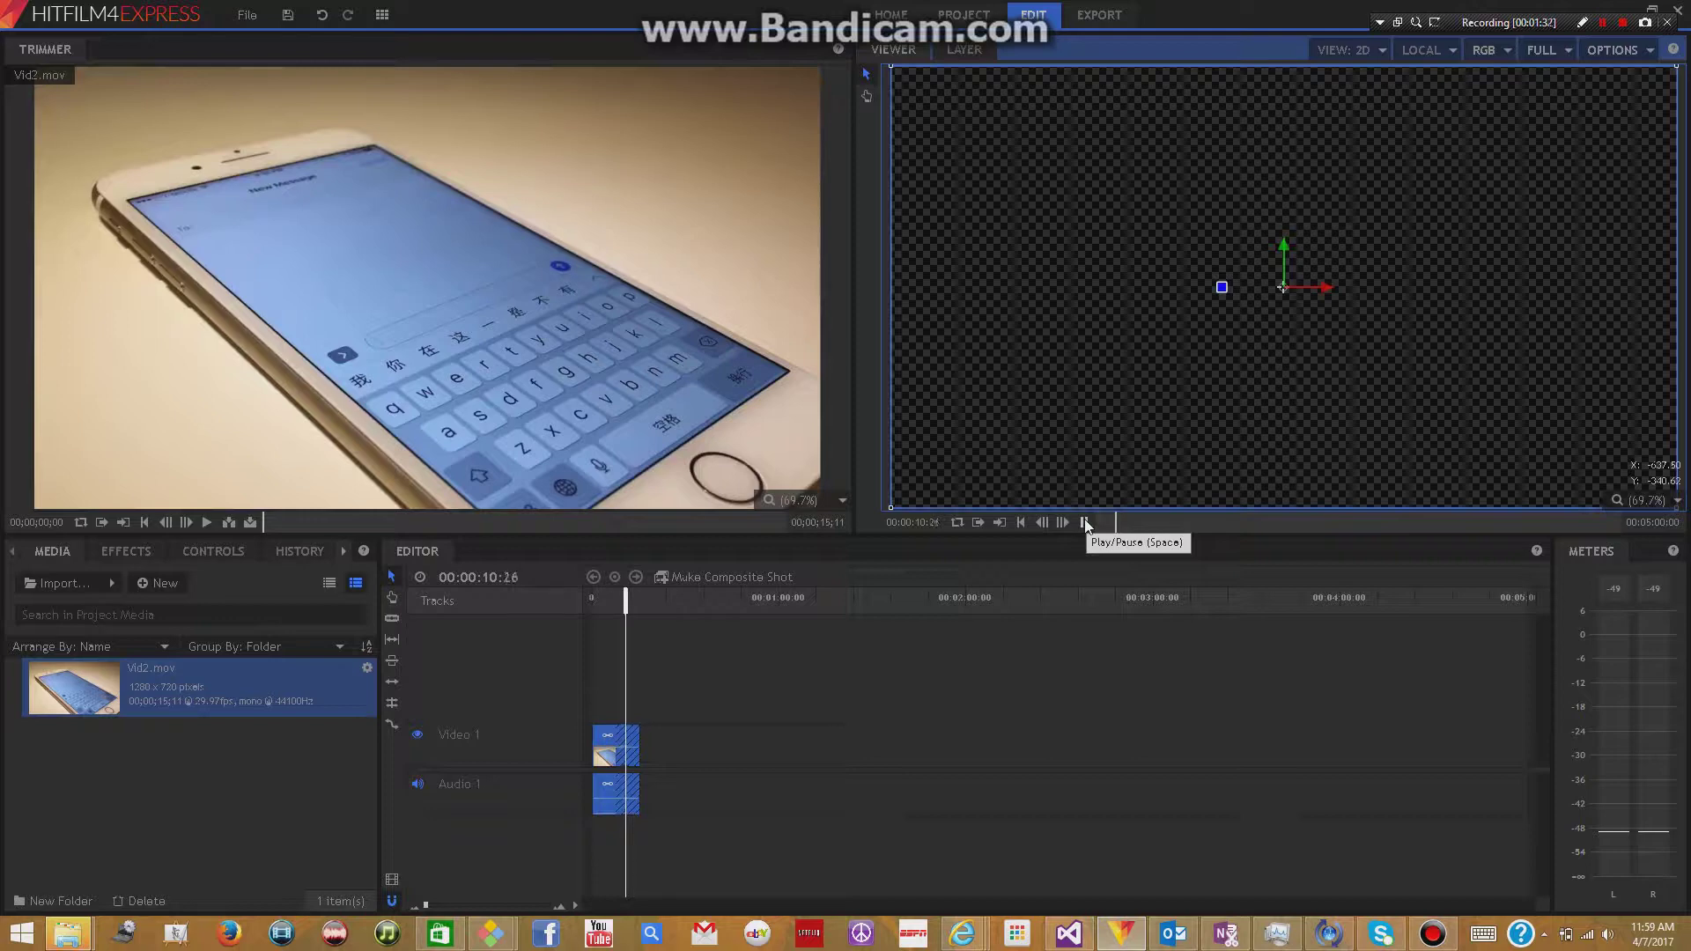
pyautogui.click(1085, 522)
pyautogui.moveTo(627, 600); pyautogui.dragTo(614, 603)
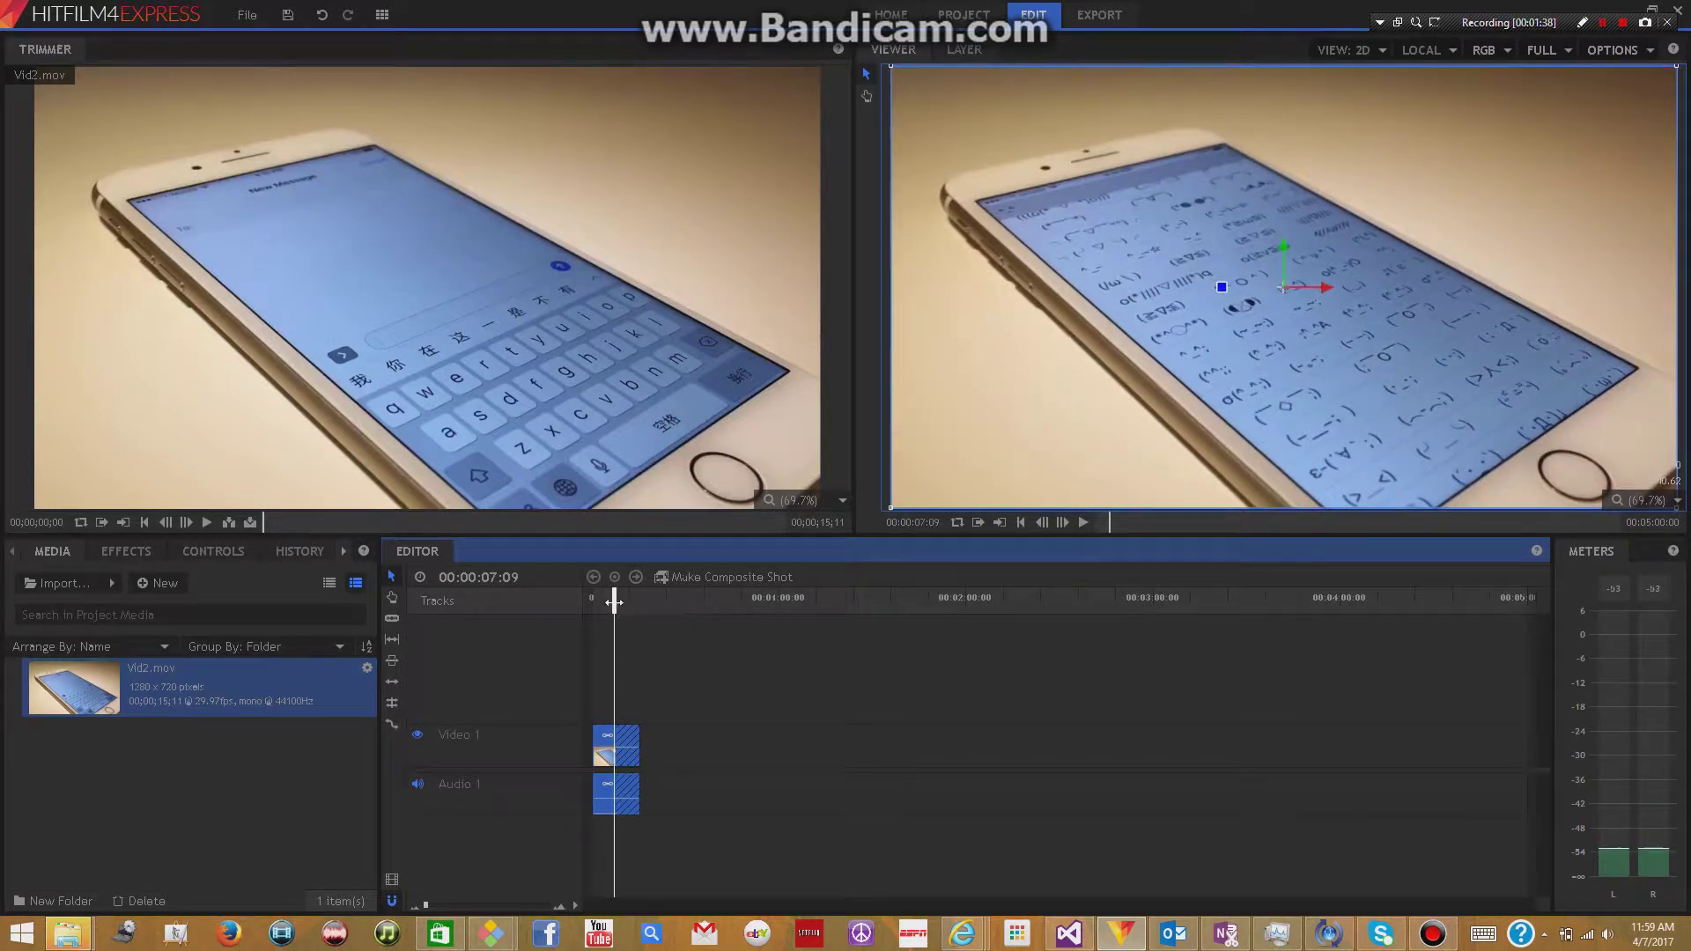
pyautogui.click(1085, 524)
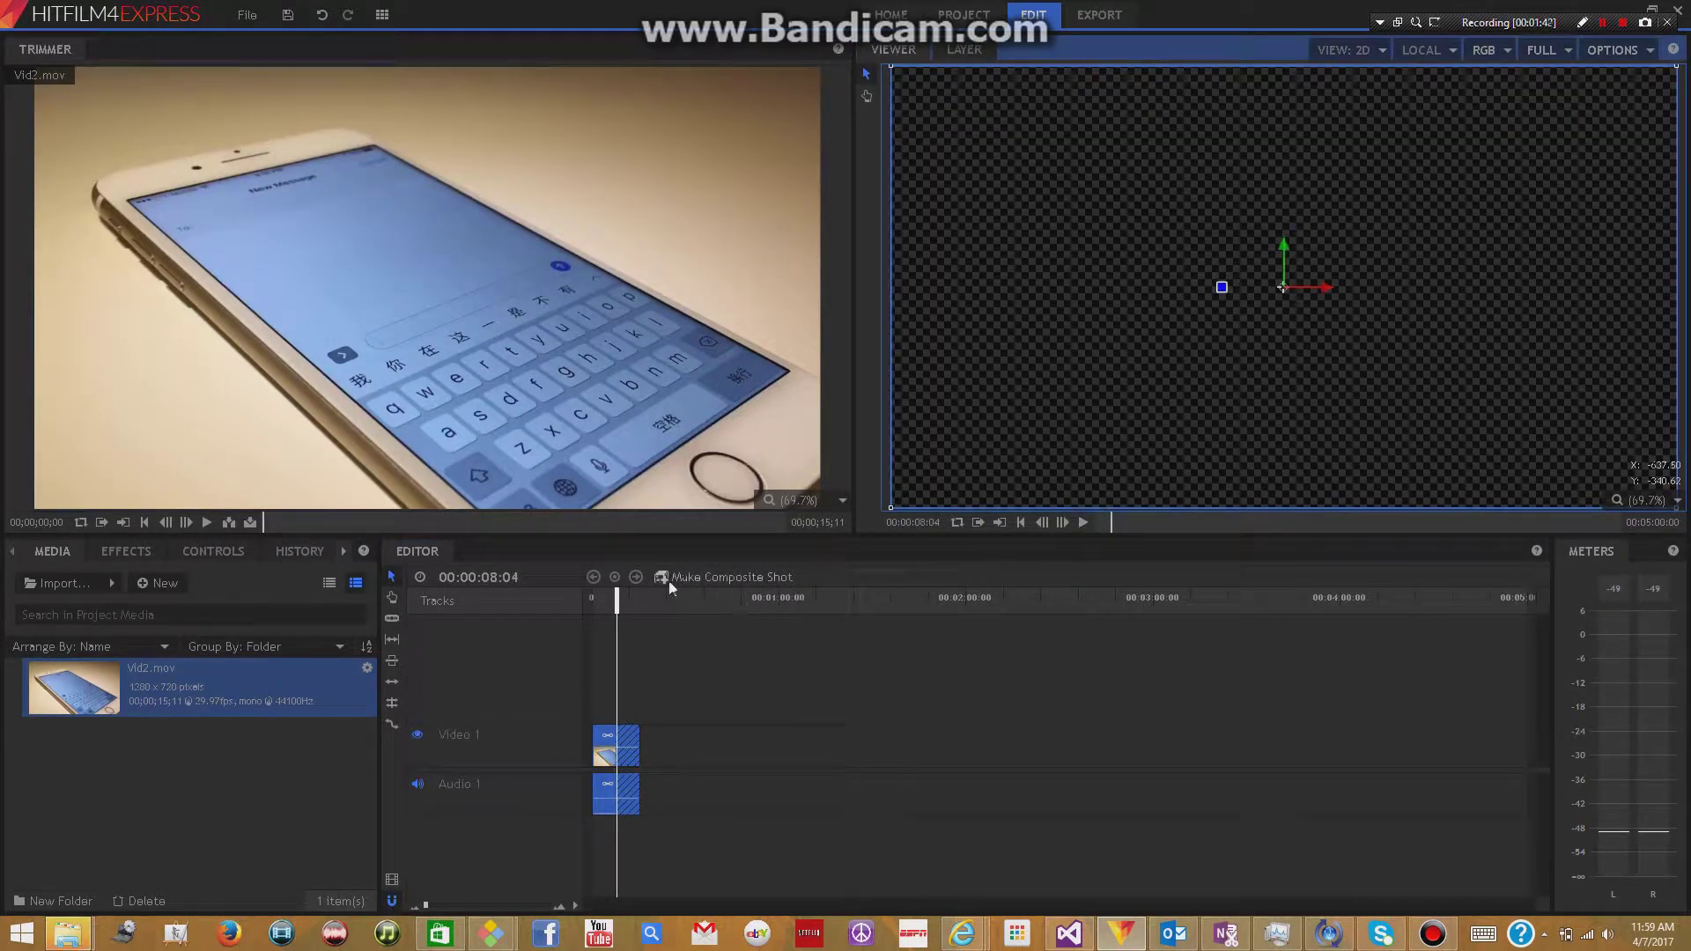
pyautogui.moveTo(618, 599); pyautogui.dragTo(617, 599)
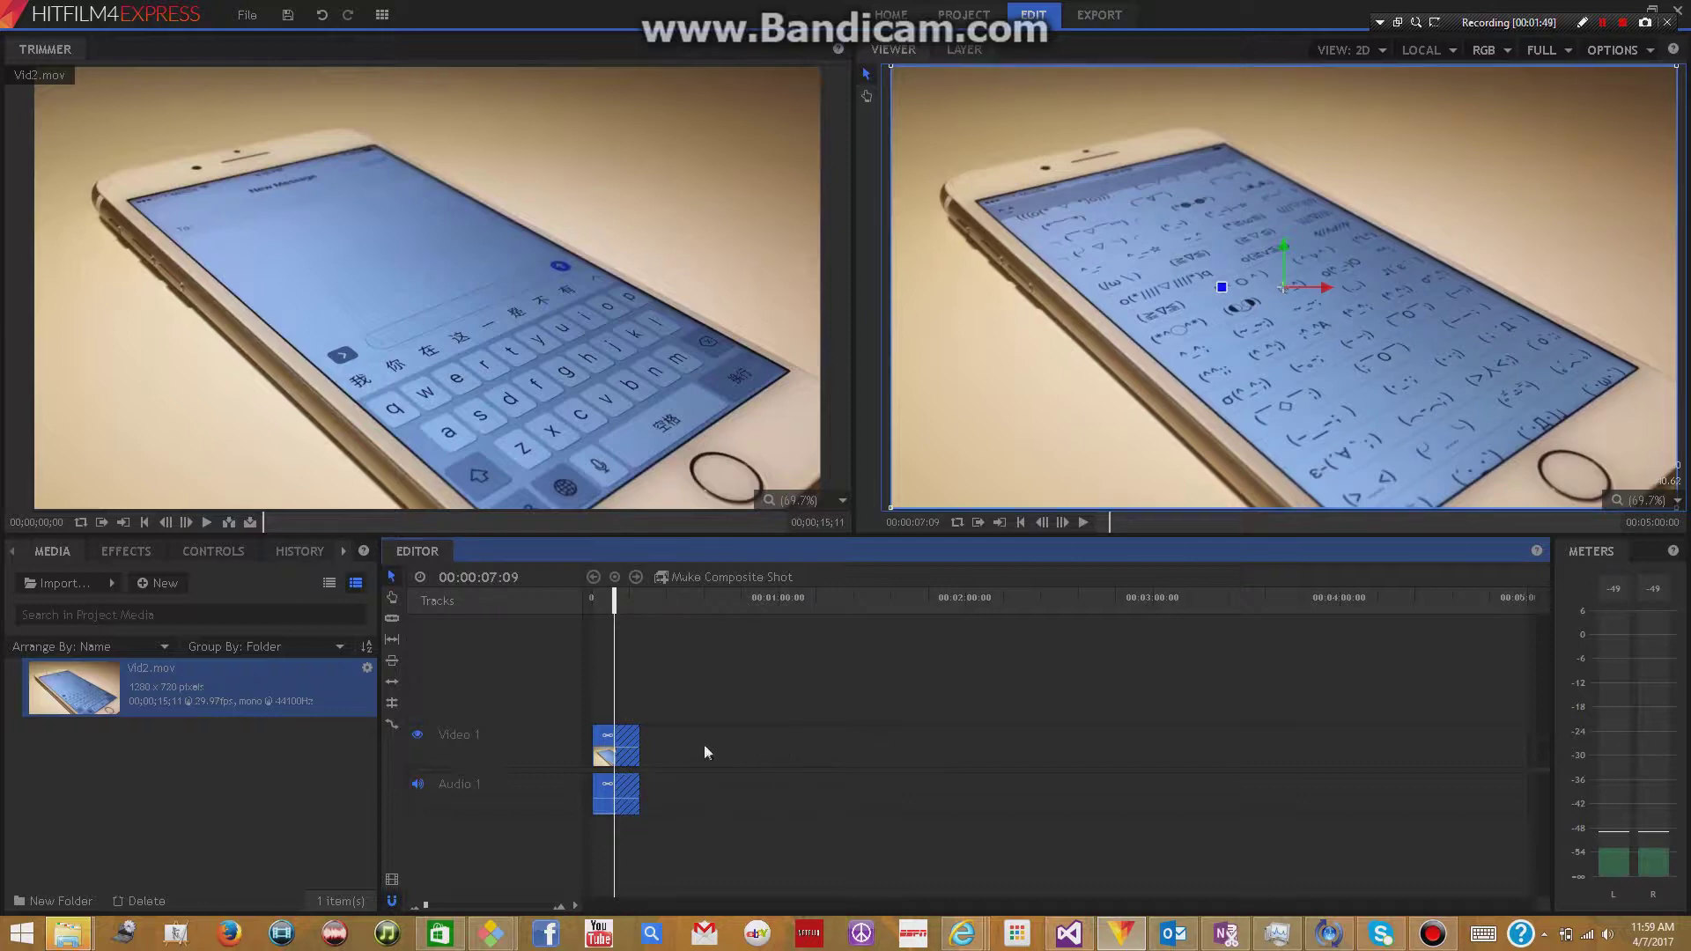
pyautogui.rightClick(627, 749)
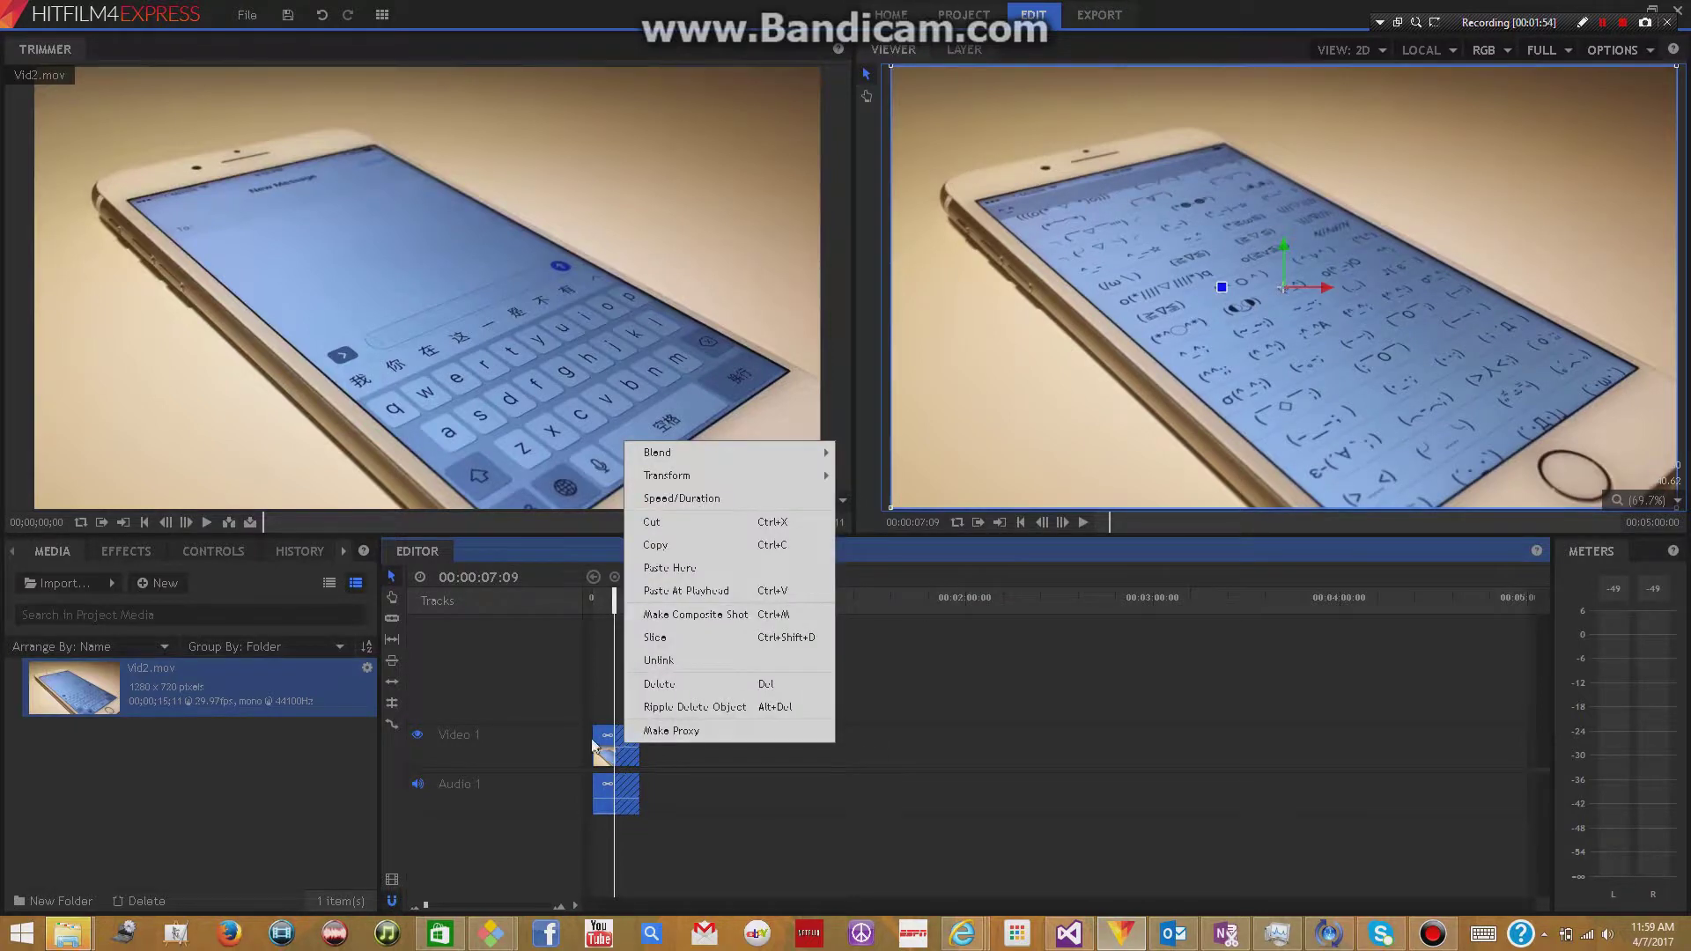
pyautogui.click(661, 639)
# Delete the empty hatched segment that follows the cut in the Vid2 clip
pyautogui.moveTo(615, 598); pyautogui.dragTo(684, 599)
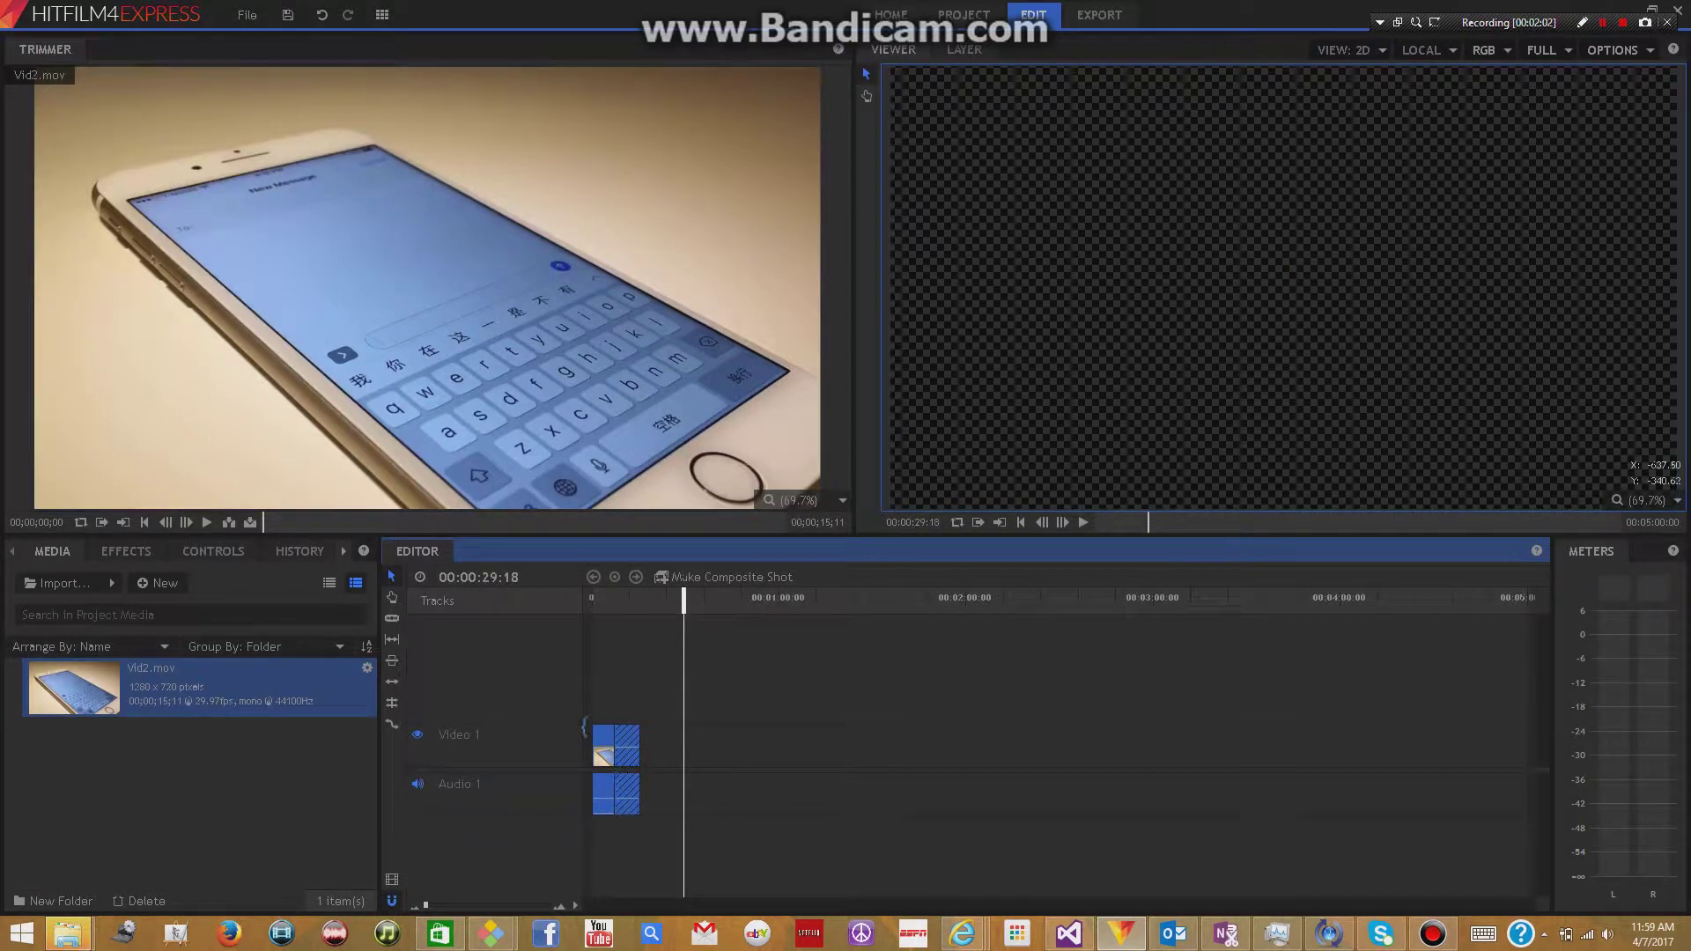
pyautogui.click(631, 750)
pyautogui.click(604, 743)
pyautogui.click(627, 744)
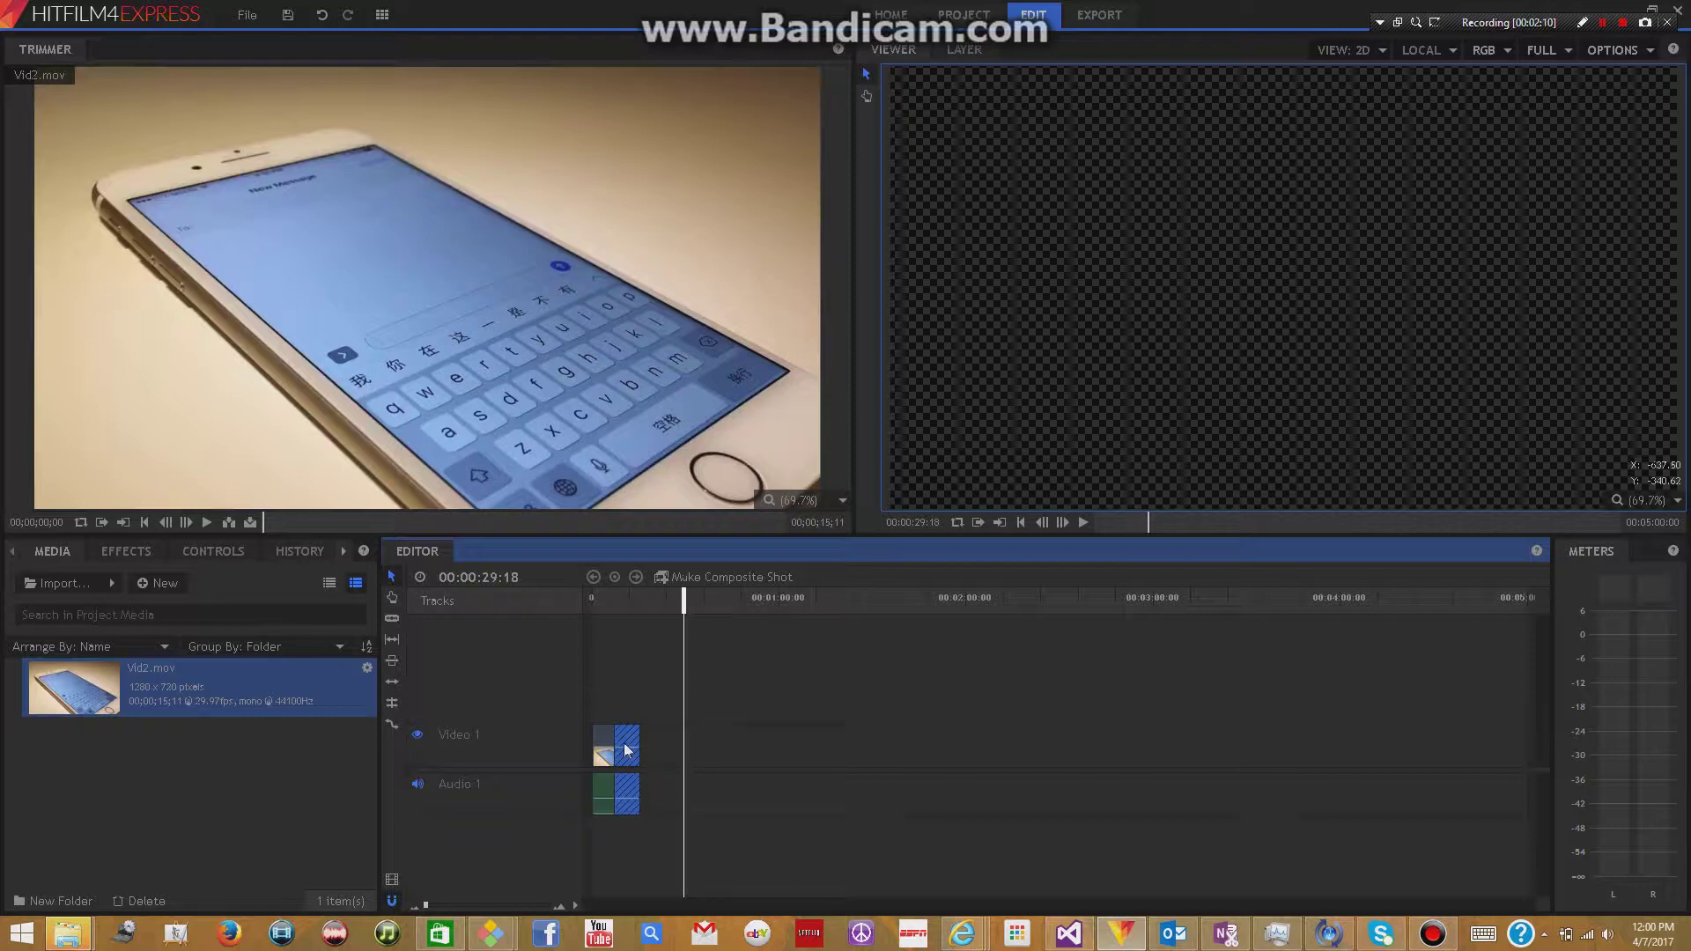
pyautogui.rightClick(627, 749)
pyautogui.click(643, 685)
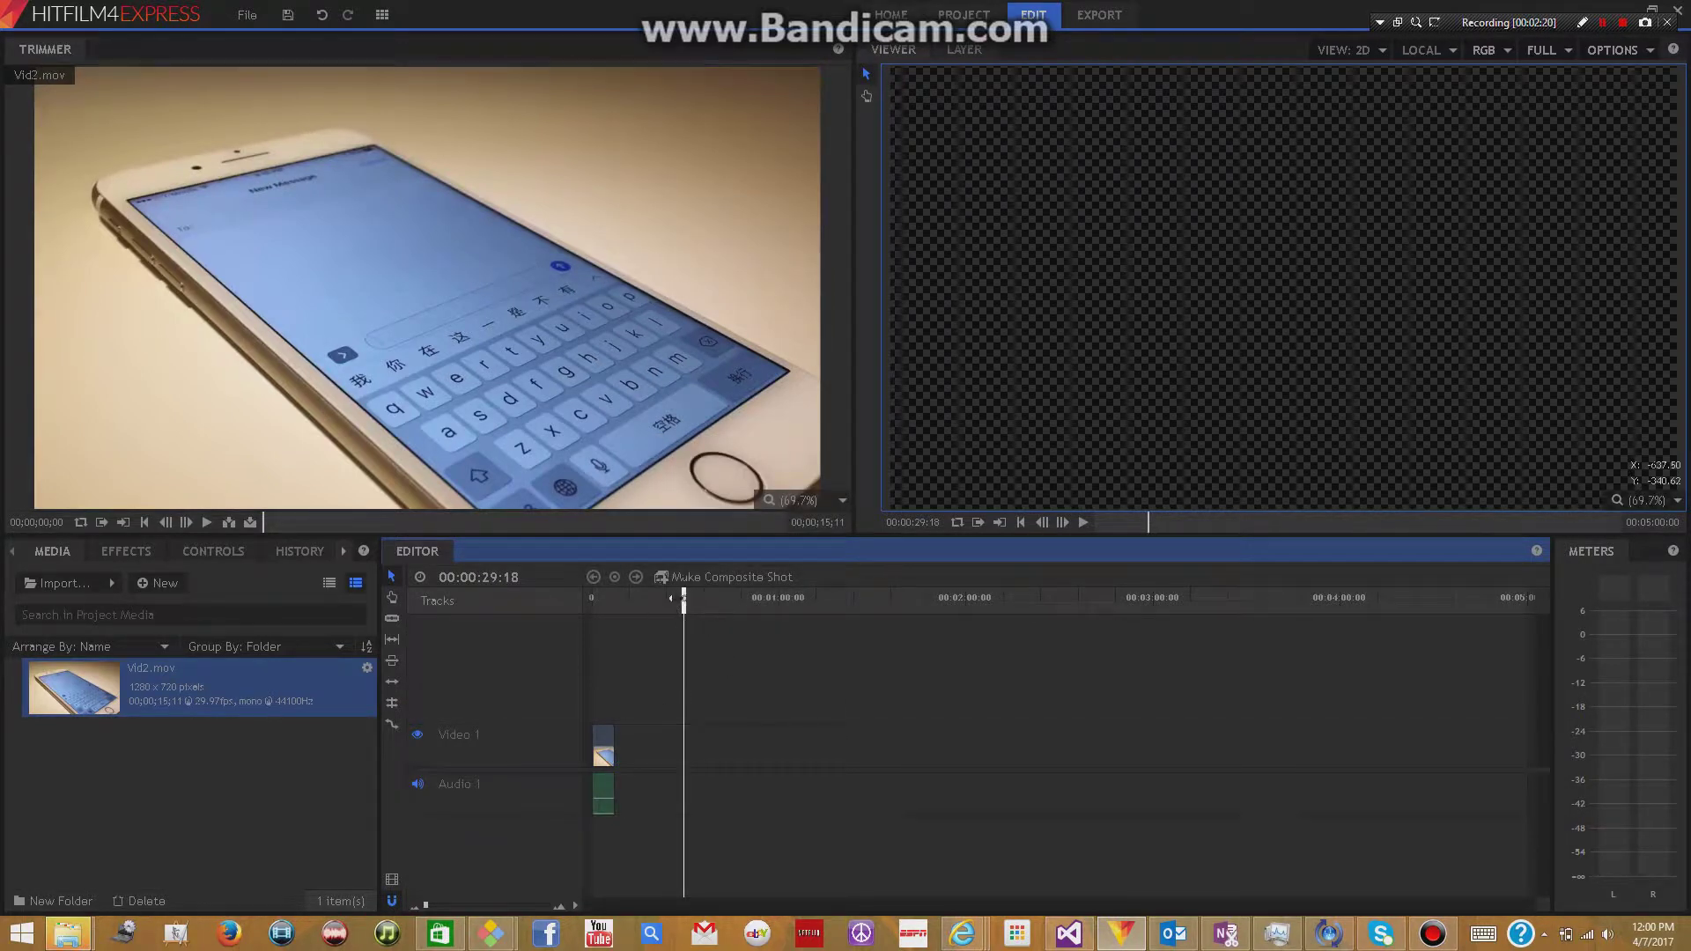
# Play back the trimmed Vid2 clip from near its start and check the transition into the Vid3 clip
pyautogui.moveTo(683, 601); pyautogui.dragTo(582, 614)
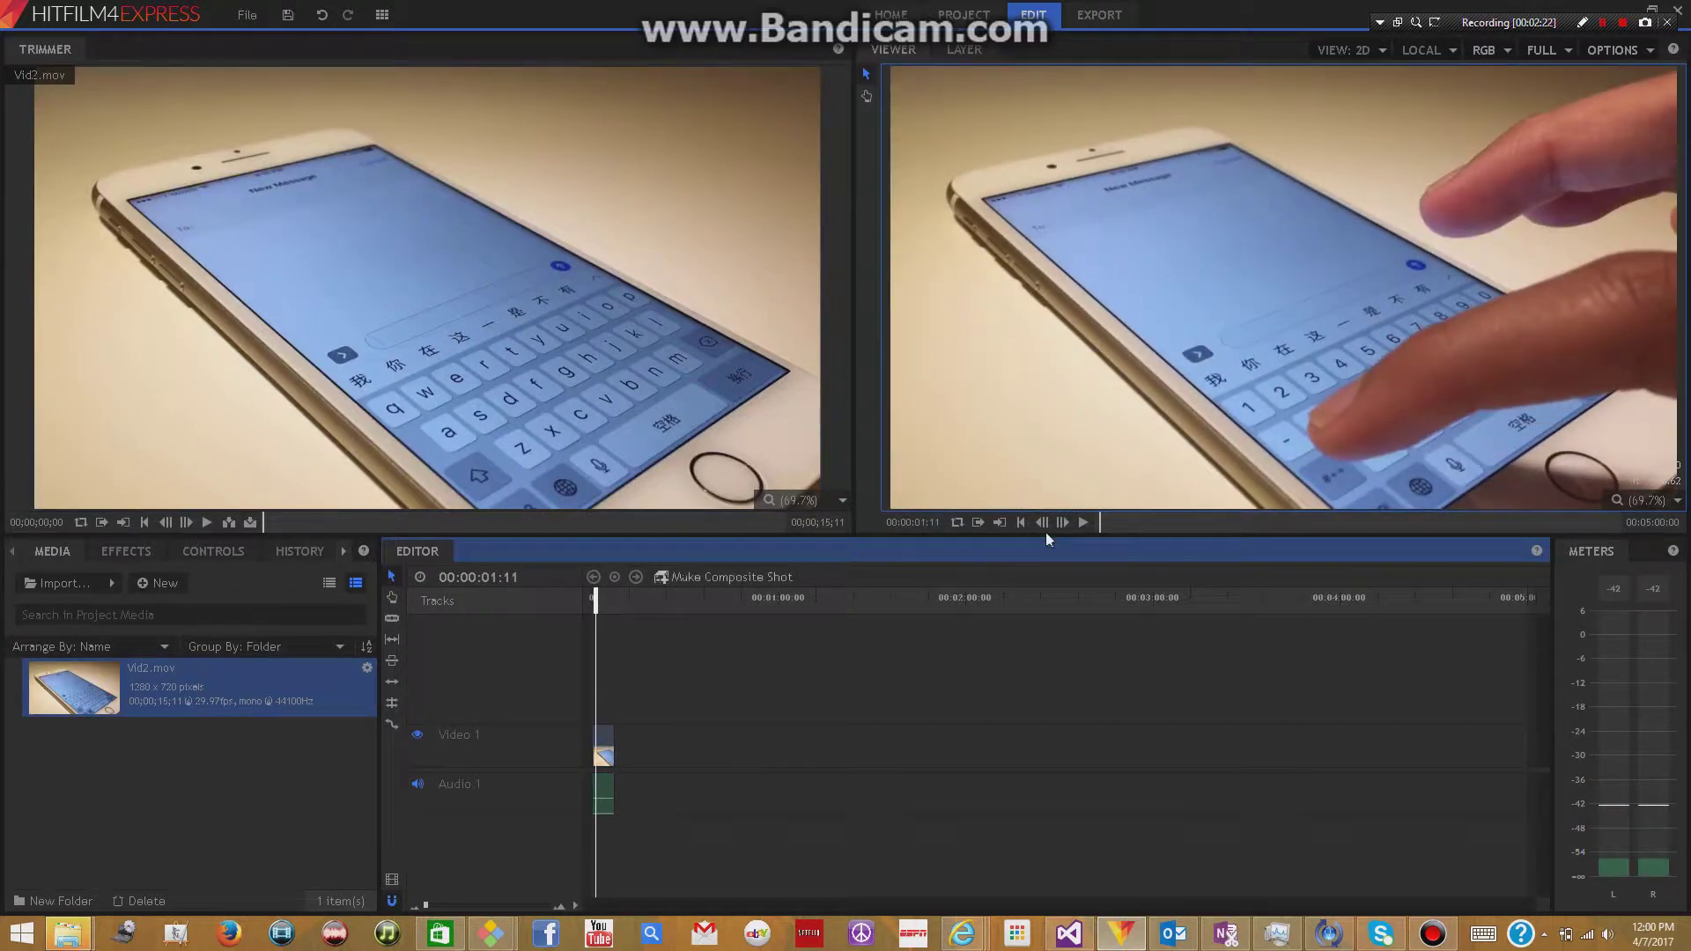
pyautogui.click(1084, 523)
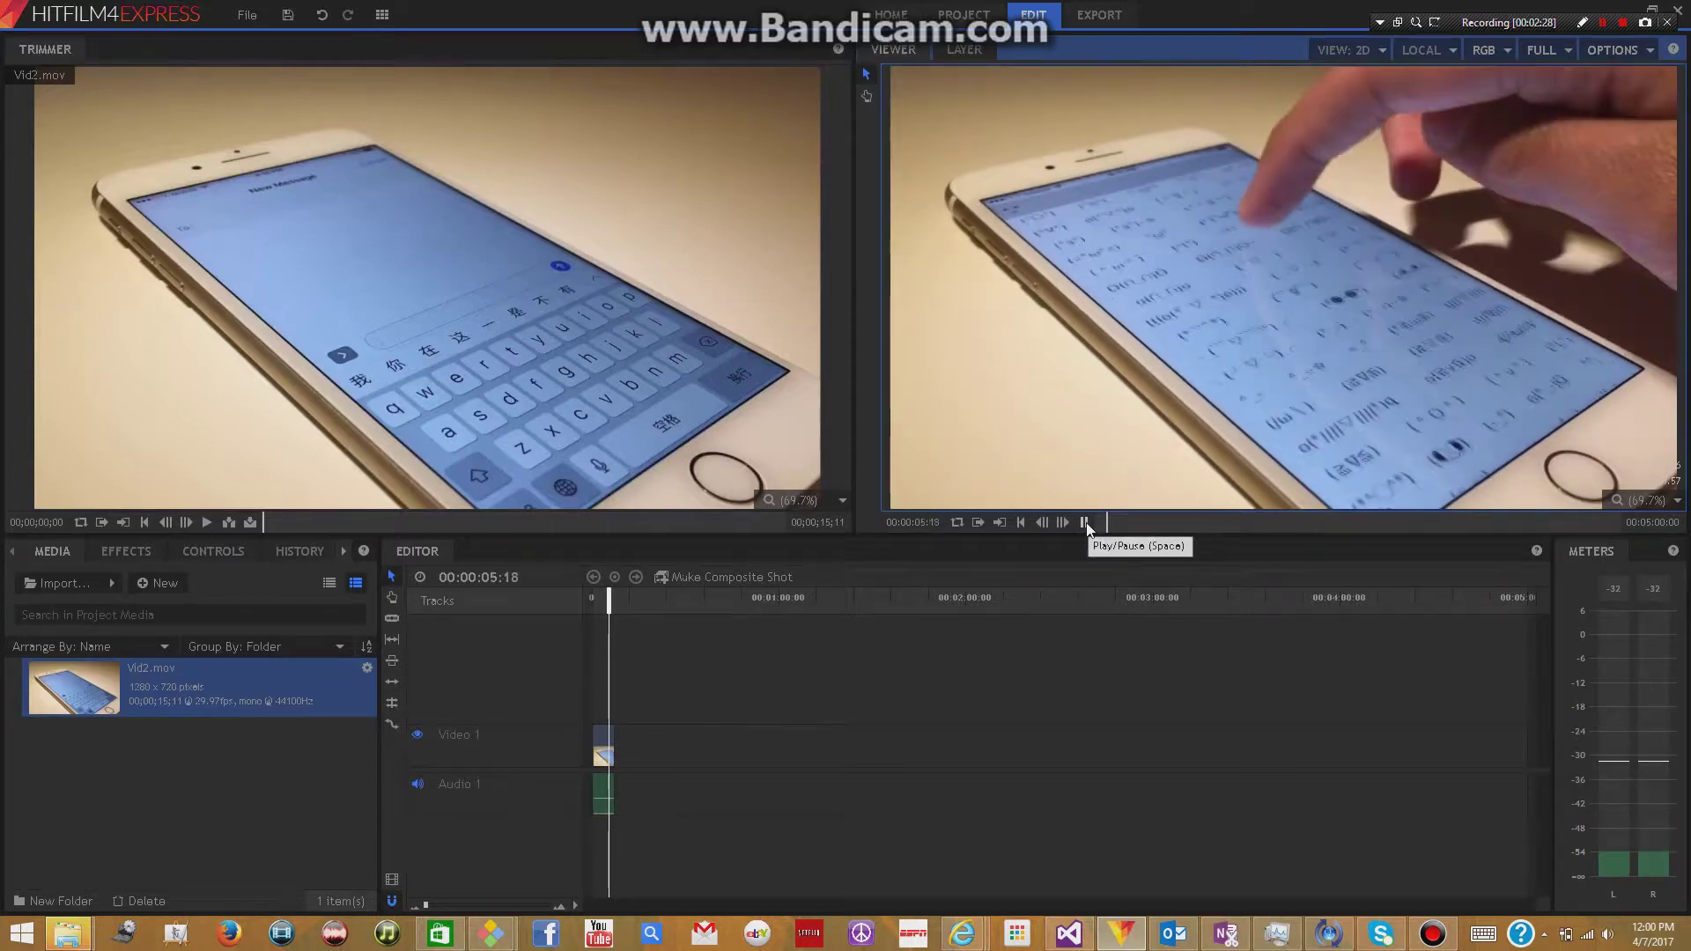
pyautogui.click(1084, 523)
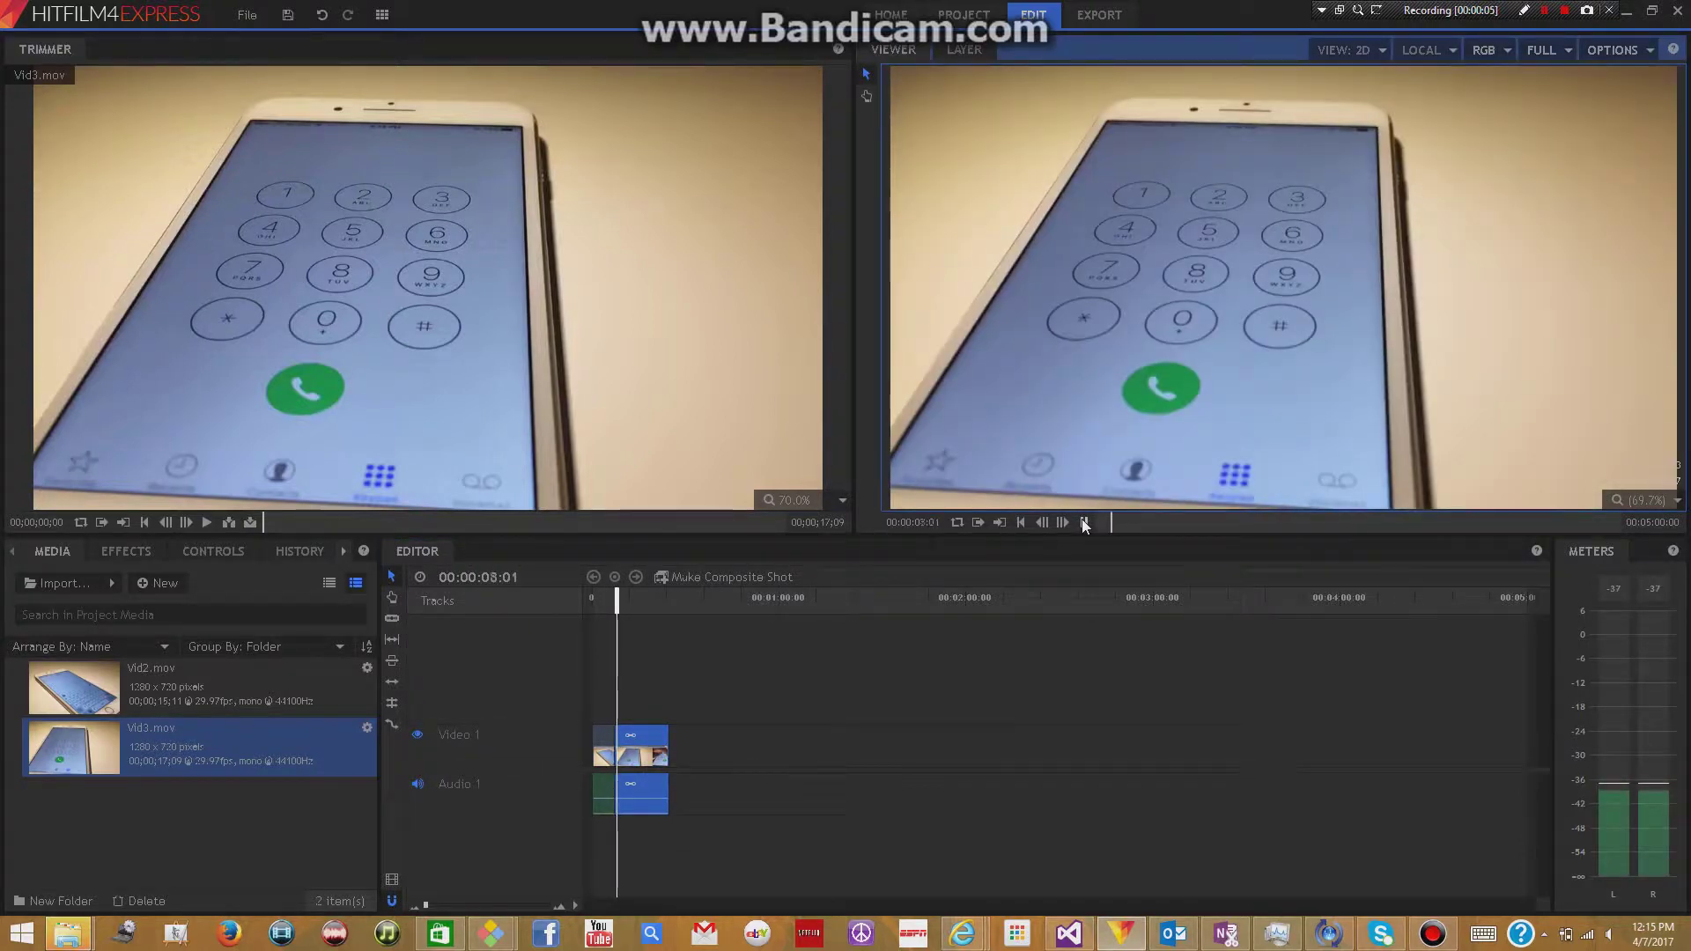
pyautogui.click(1084, 521)
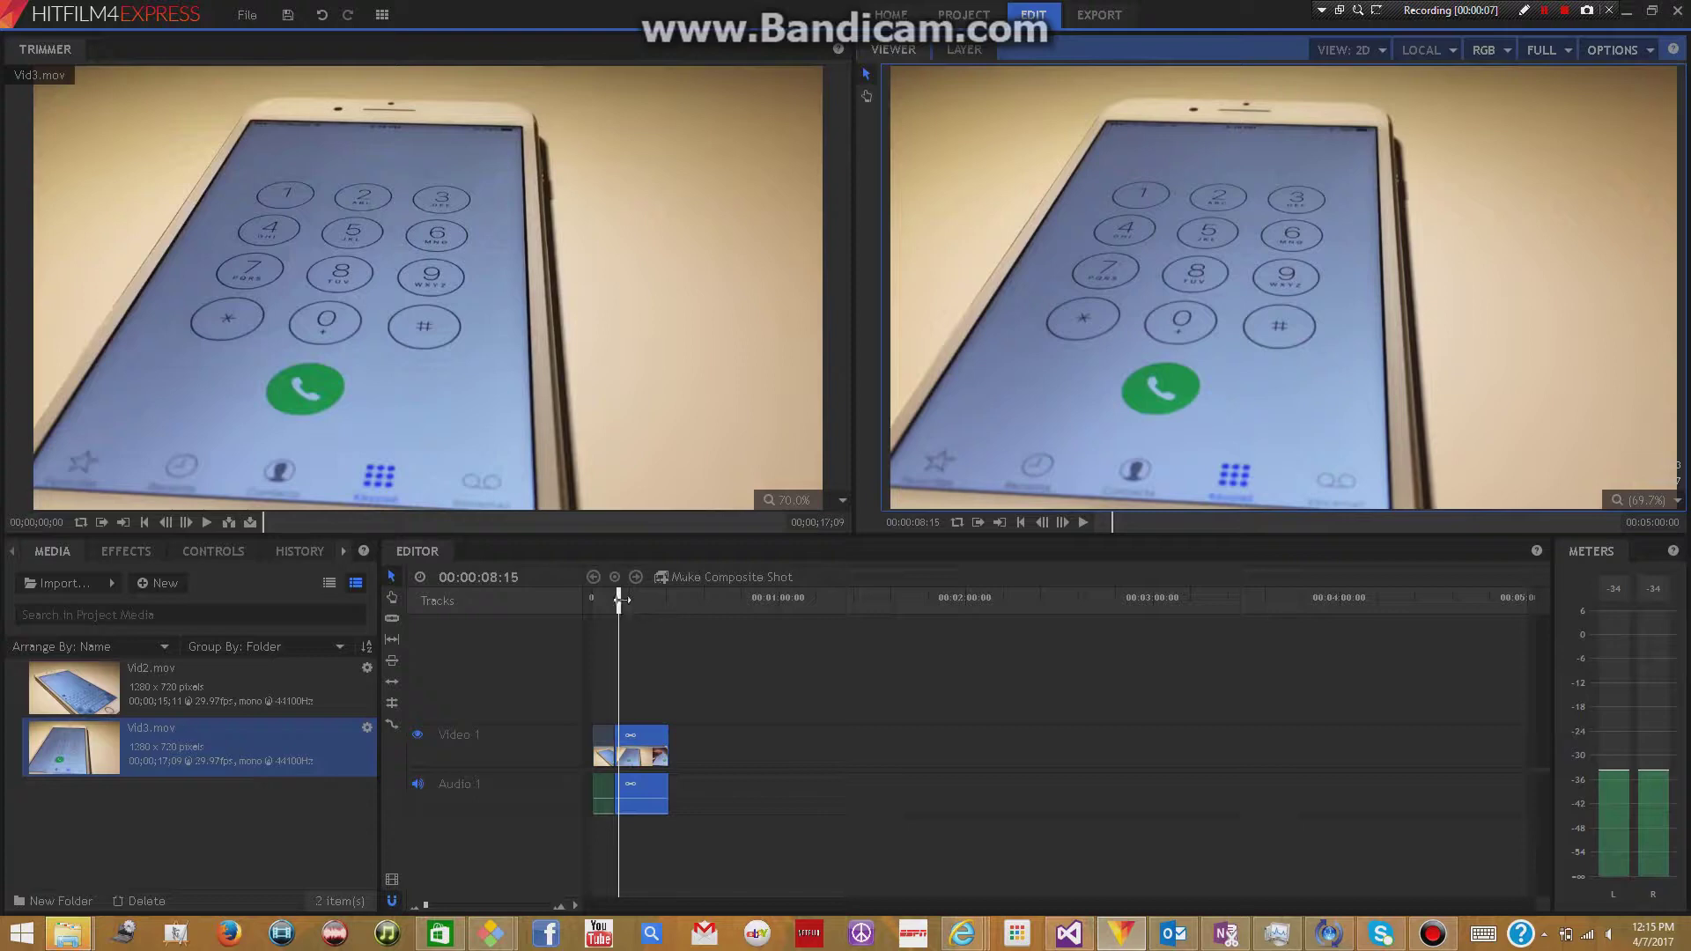
# Replay the timeline from about 00:00:04:08 to review the hard cut between the Vid2 and Vid3 clips
pyautogui.moveTo(624, 600); pyautogui.dragTo(605, 600)
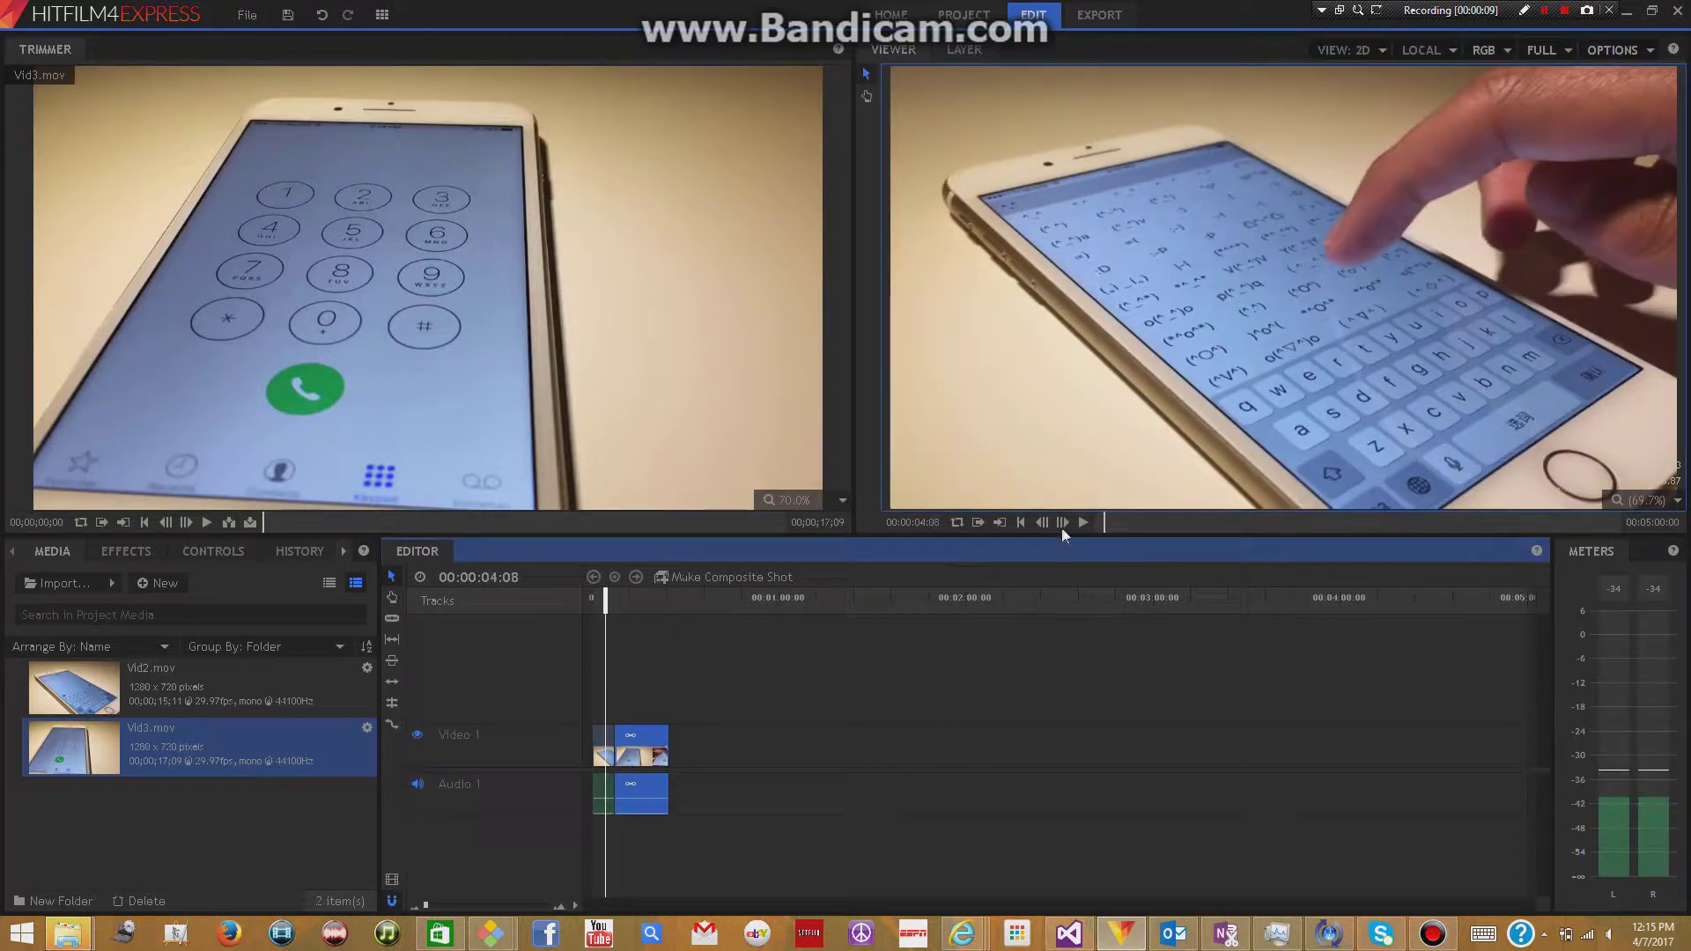
pyautogui.click(1083, 523)
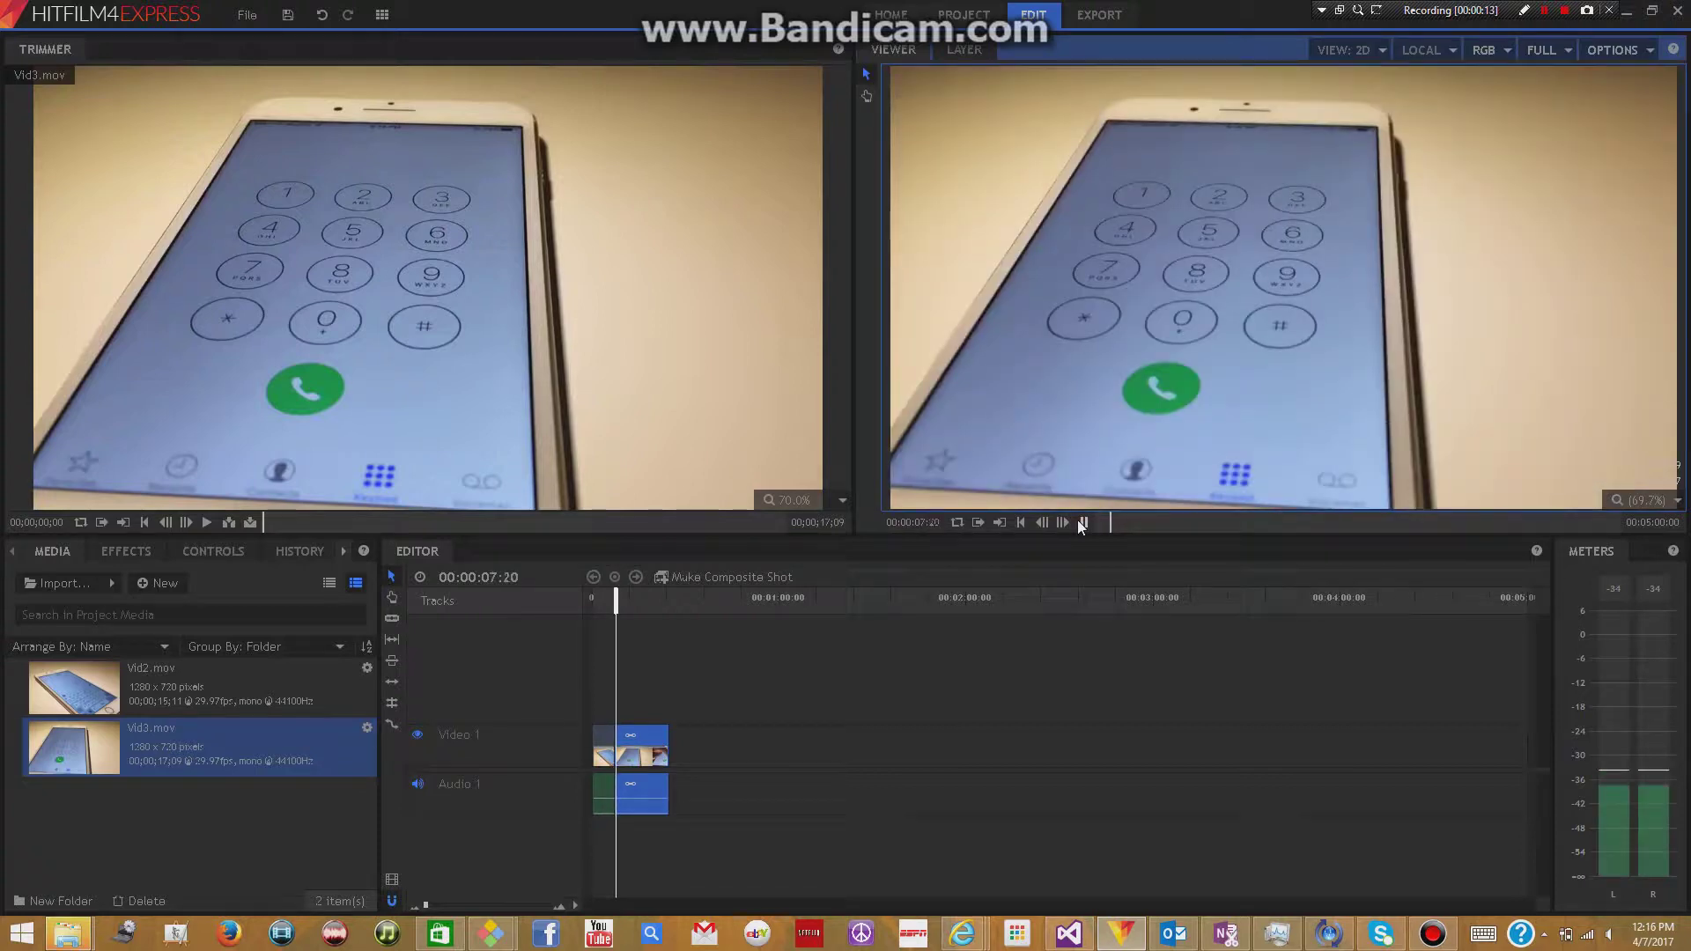
pyautogui.click(1083, 522)
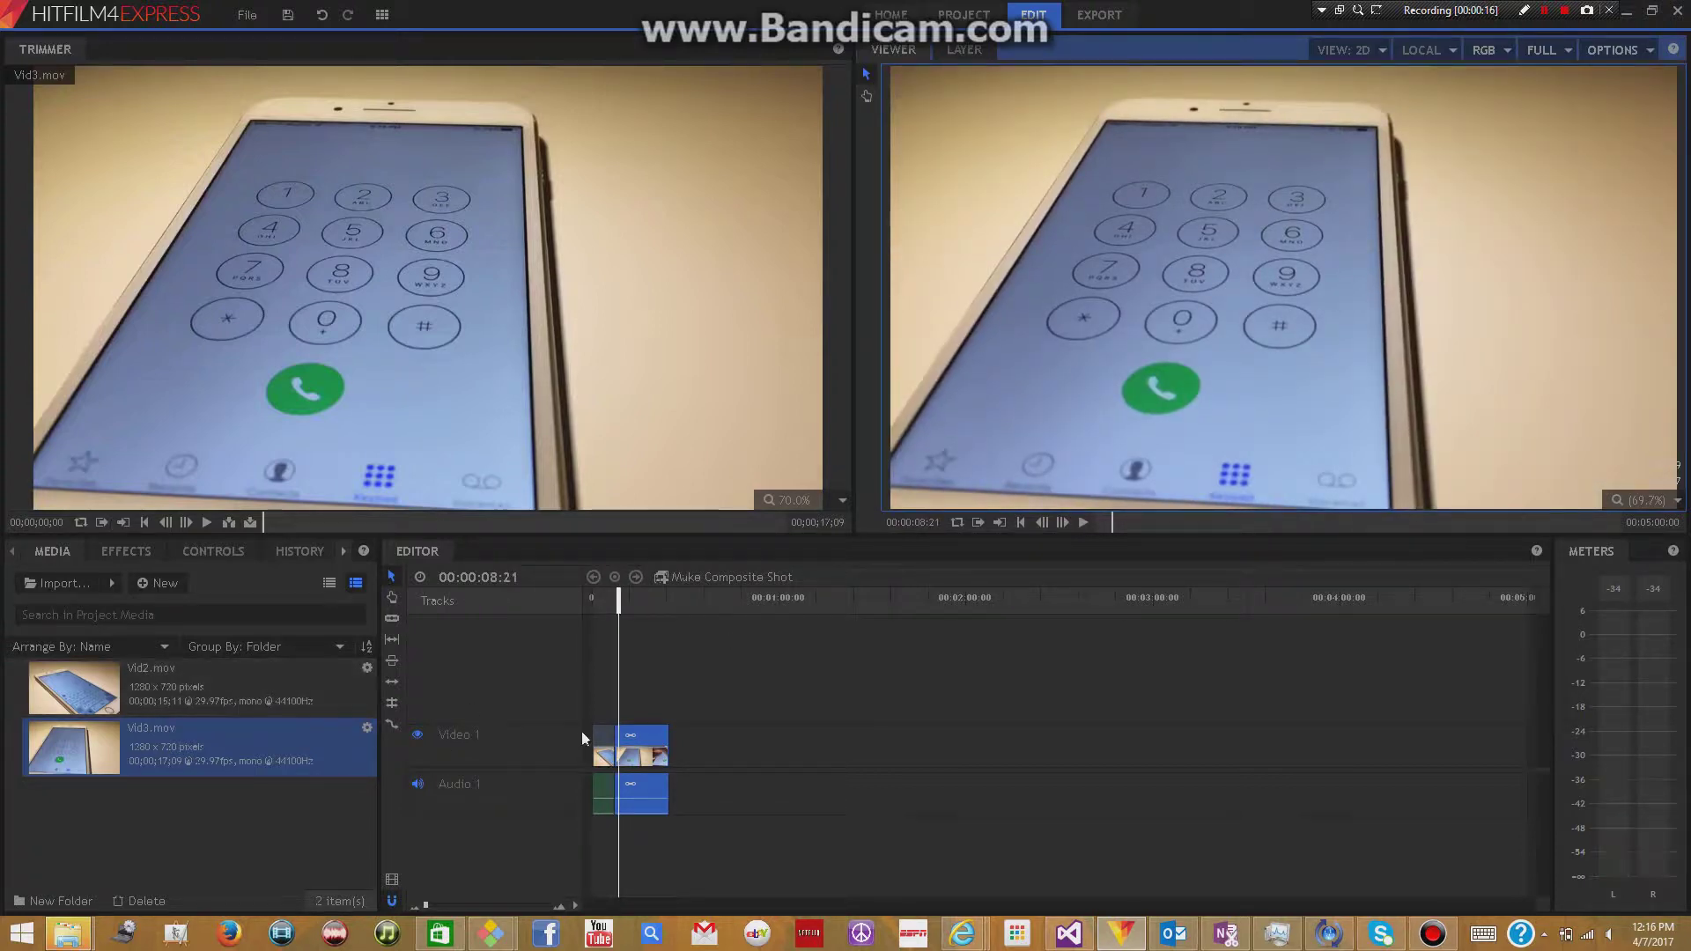
# Add a Cross Dissolve video transition at the cut between the Vid2 and Vid3 clips on Video 1
pyautogui.click(606, 600)
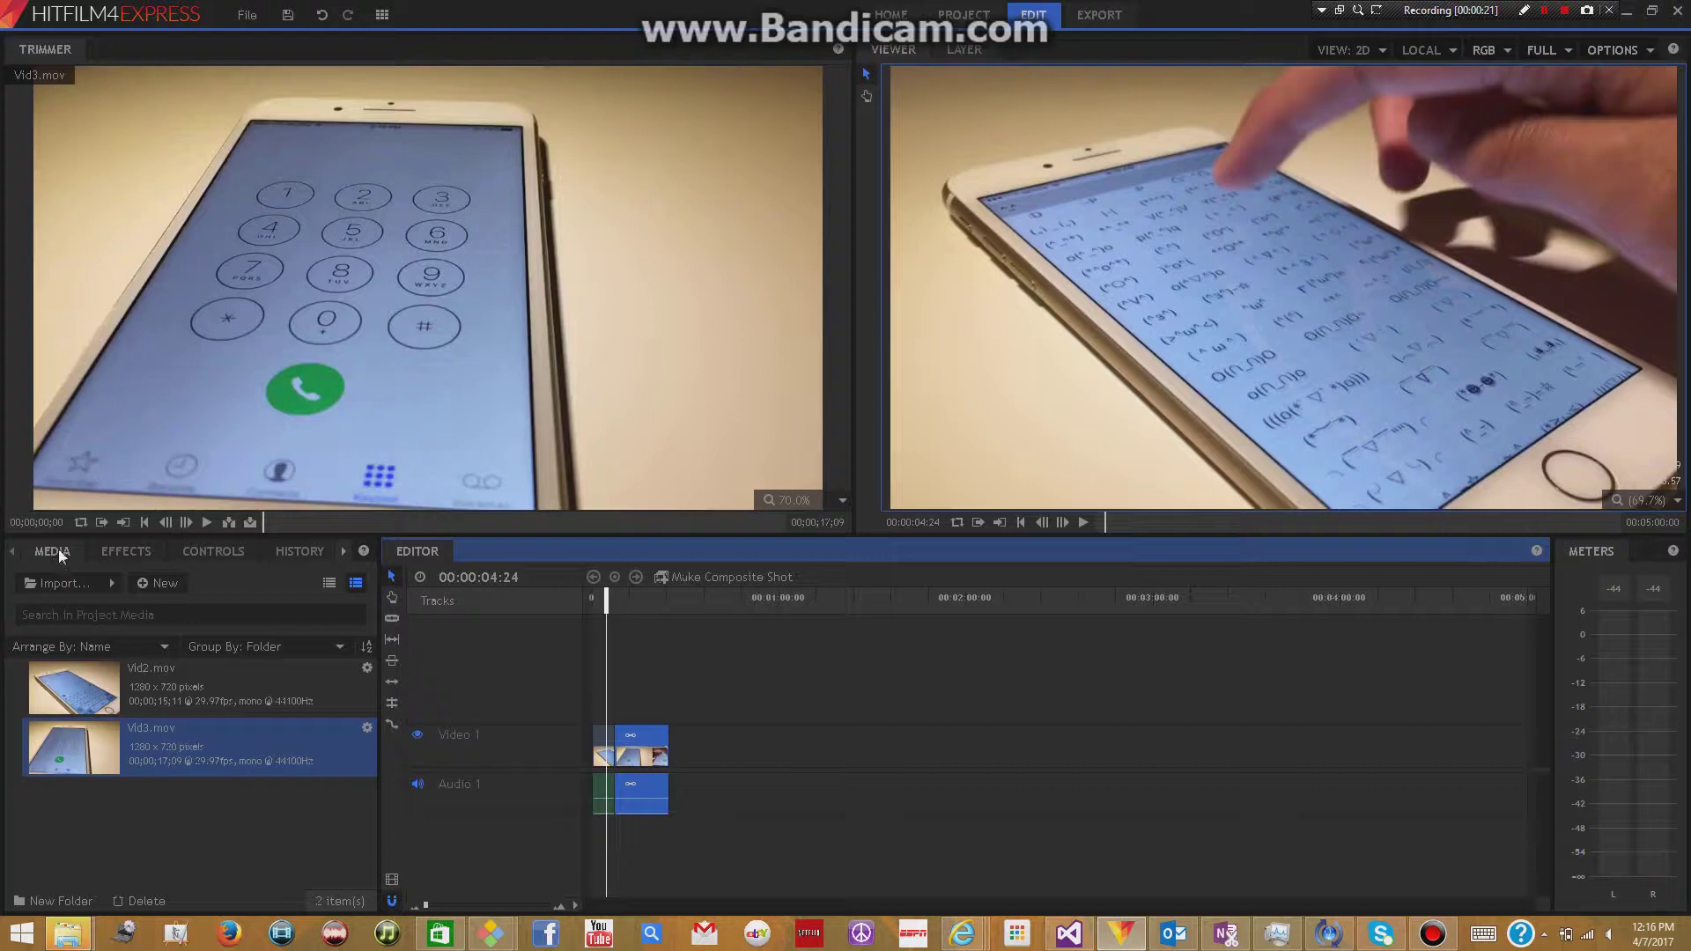
pyautogui.click(127, 552)
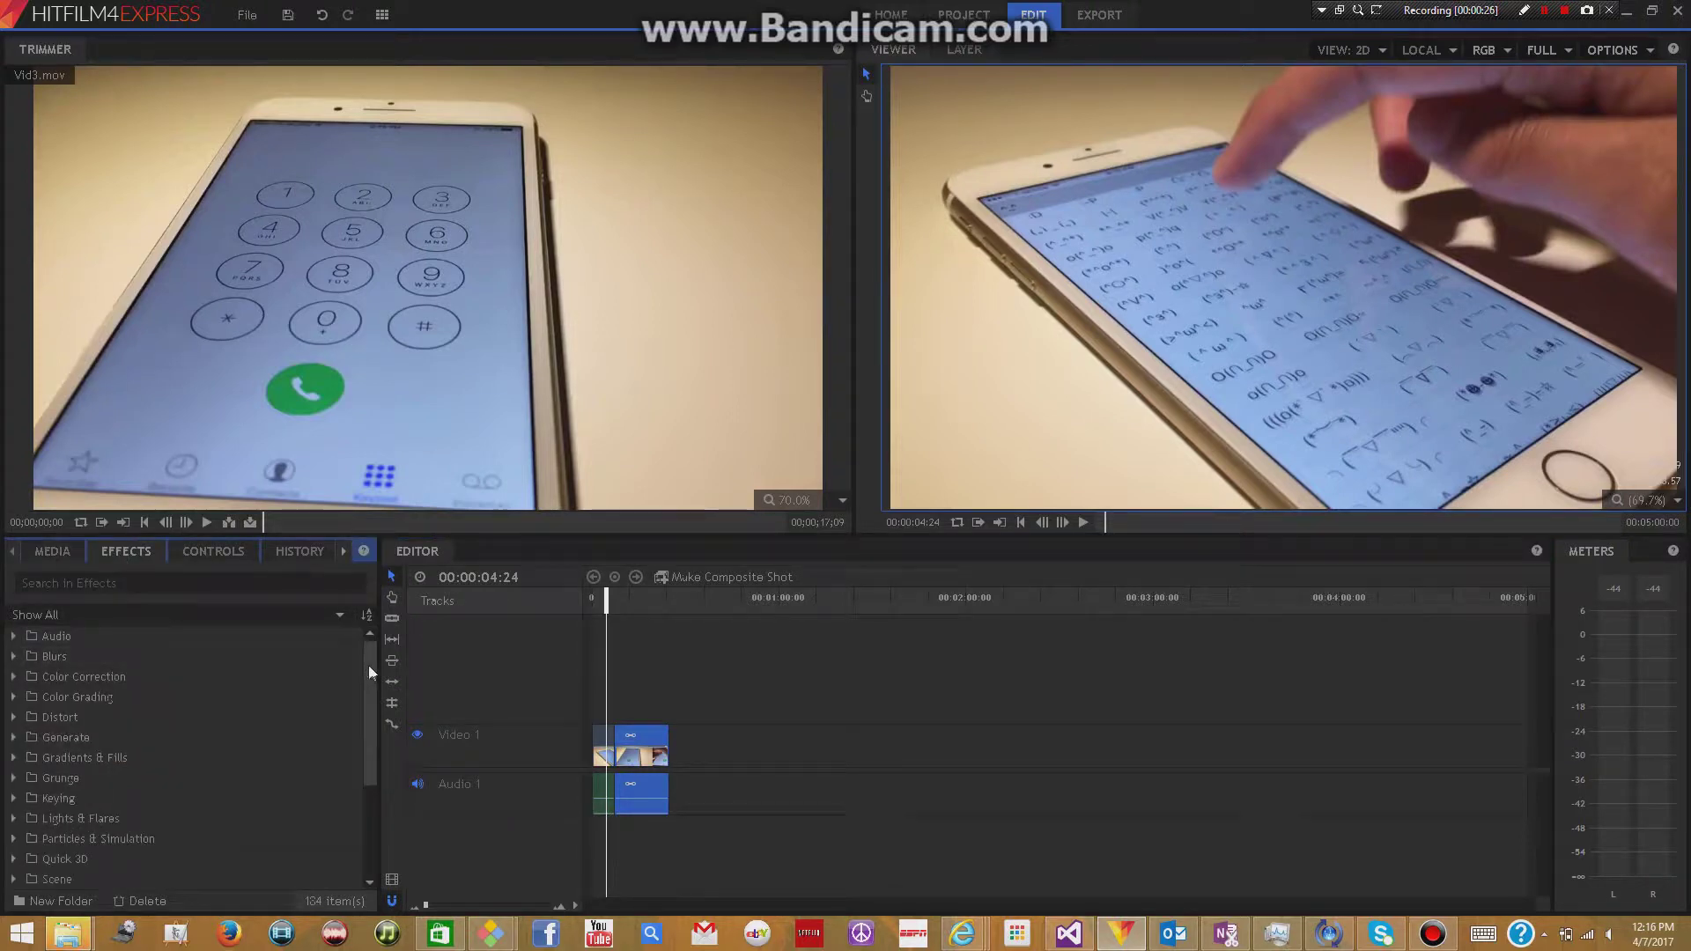
pyautogui.scroll(-1, 302, 681)
pyautogui.scroll(-2, 299, 674)
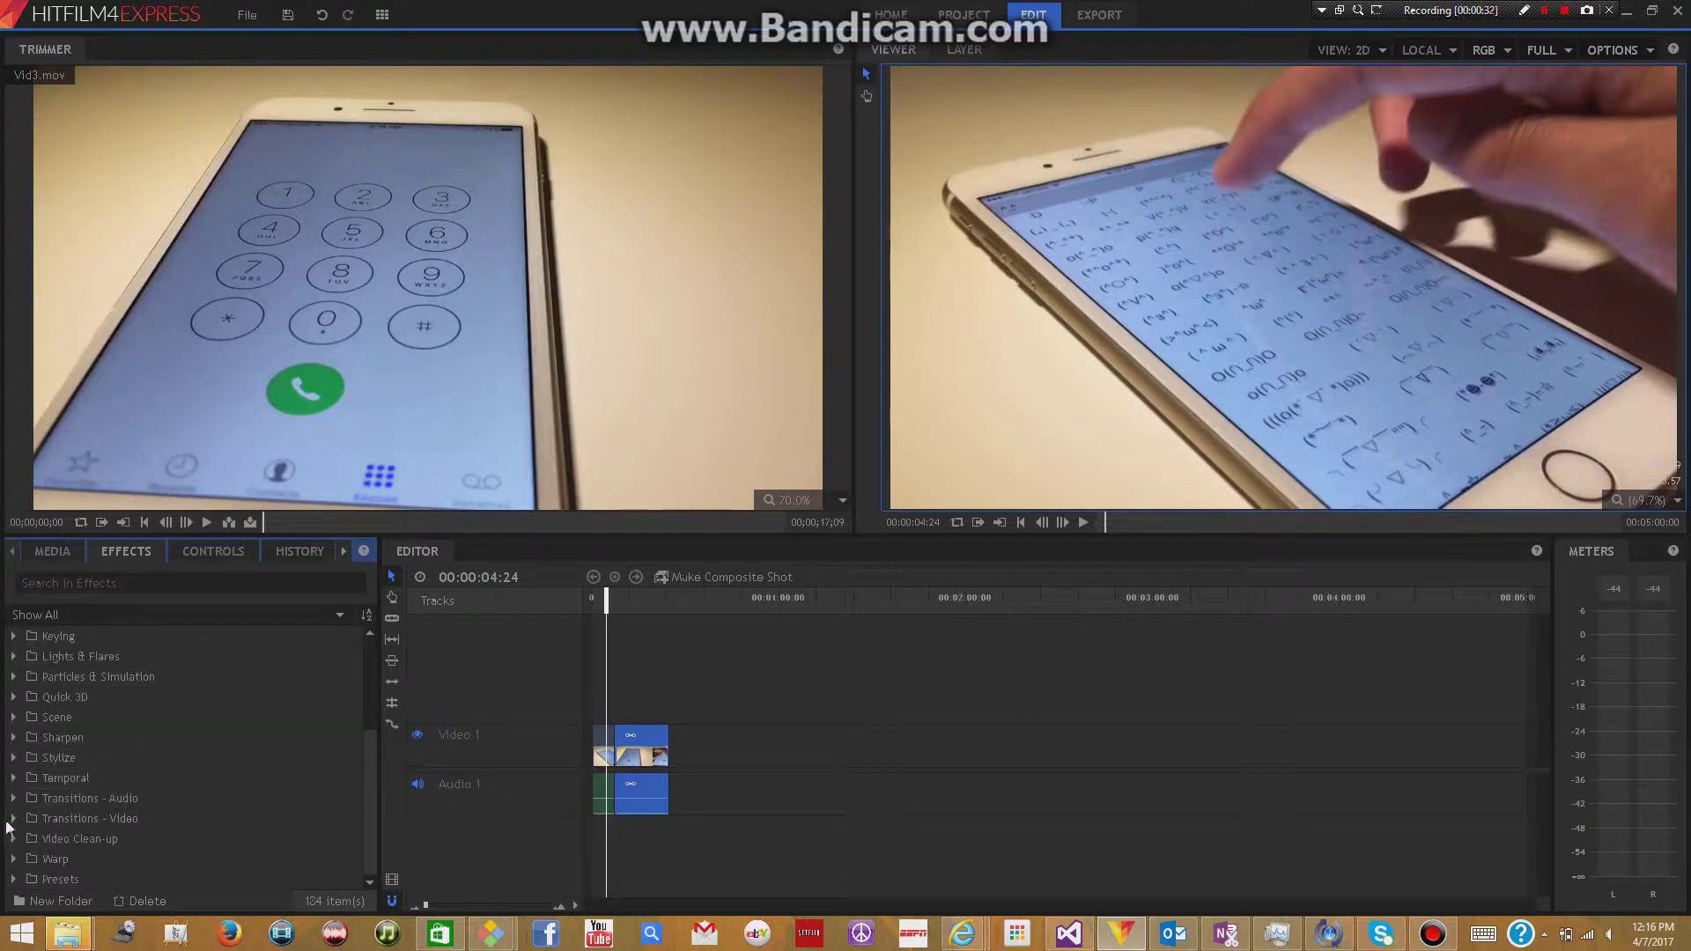
pyautogui.doubleClick(109, 818)
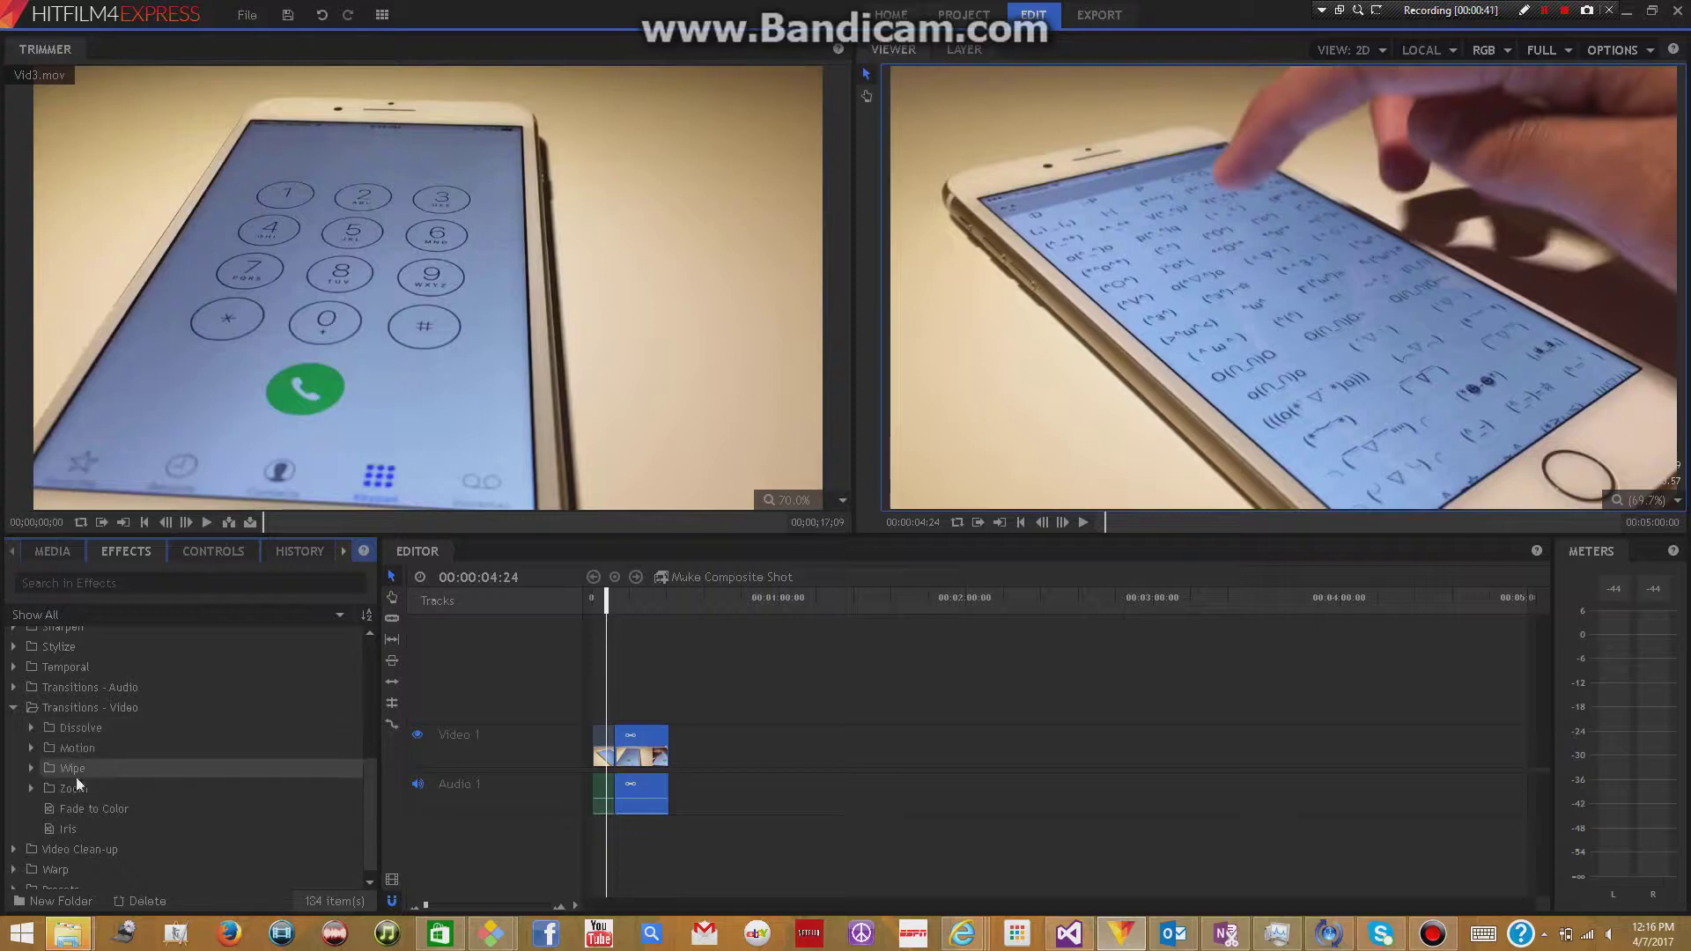
pyautogui.click(31, 728)
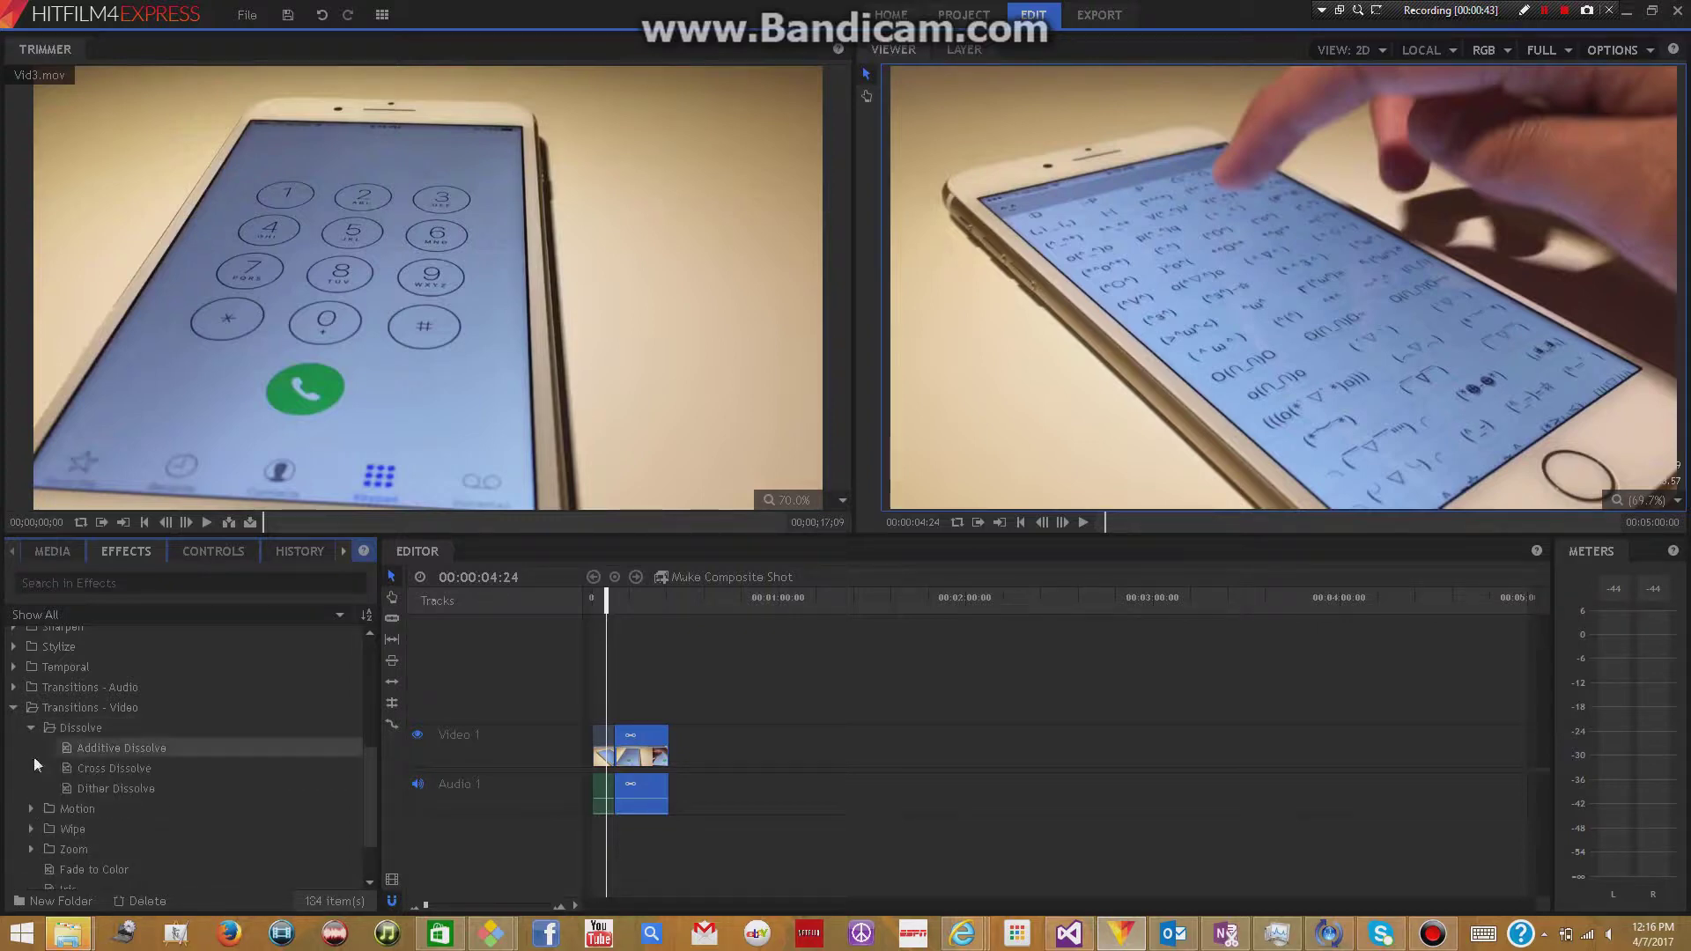
pyautogui.click(31, 808)
pyautogui.scroll(-1, 53, 779)
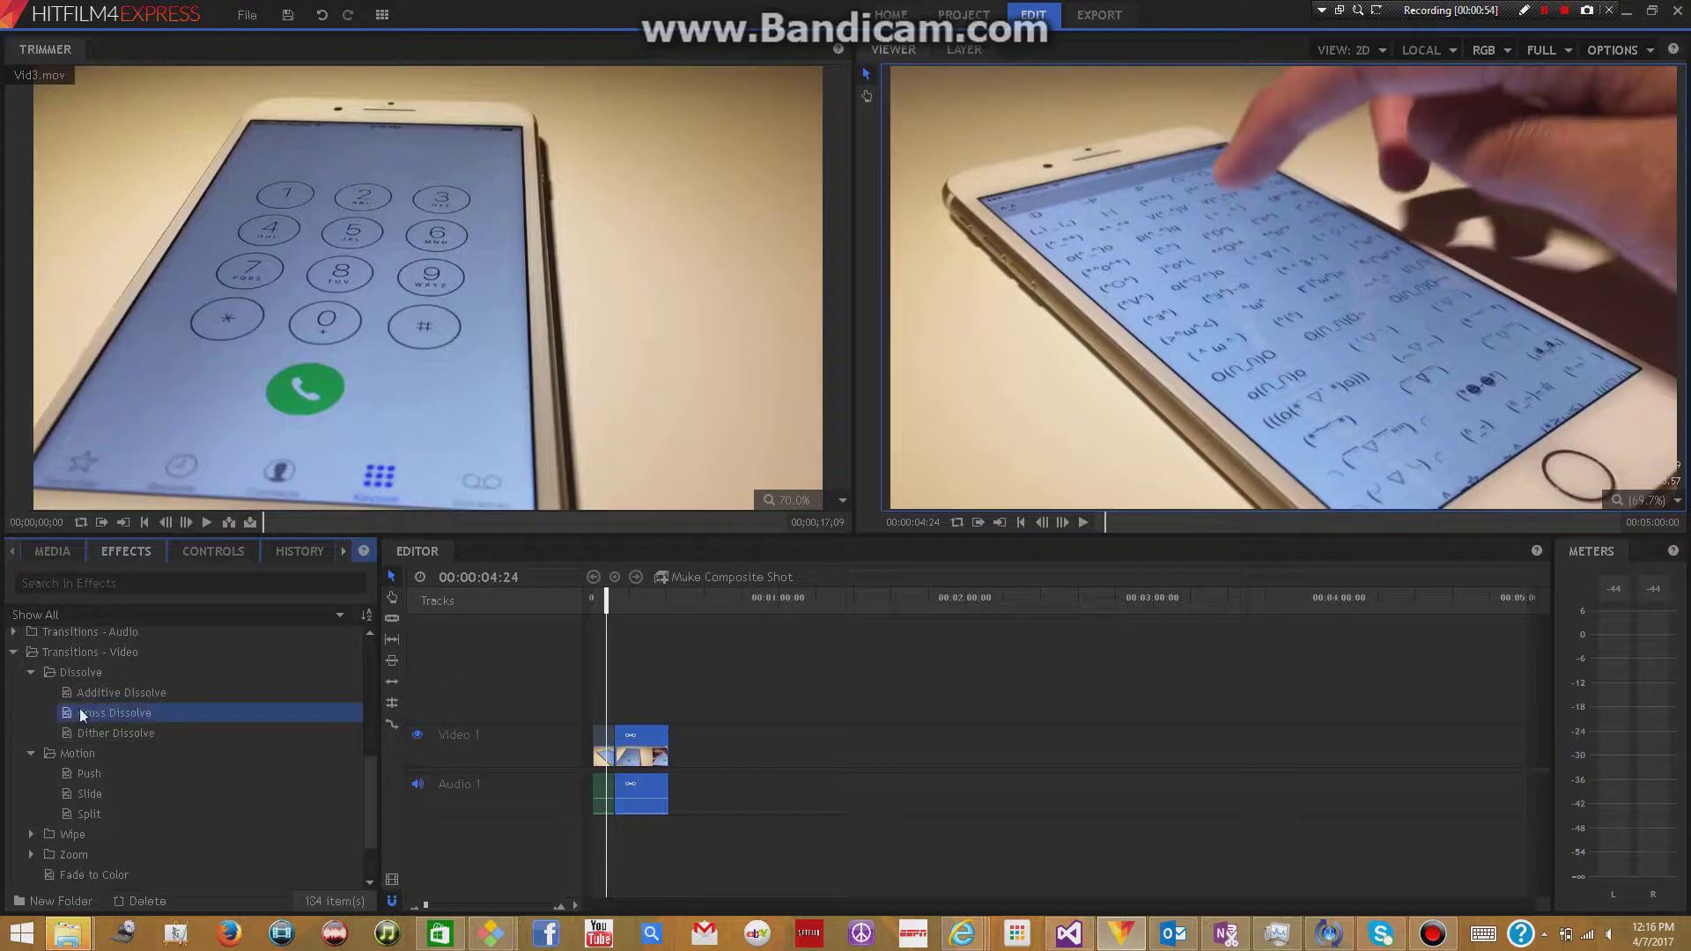
pyautogui.moveTo(82, 715); pyautogui.dragTo(155, 706)
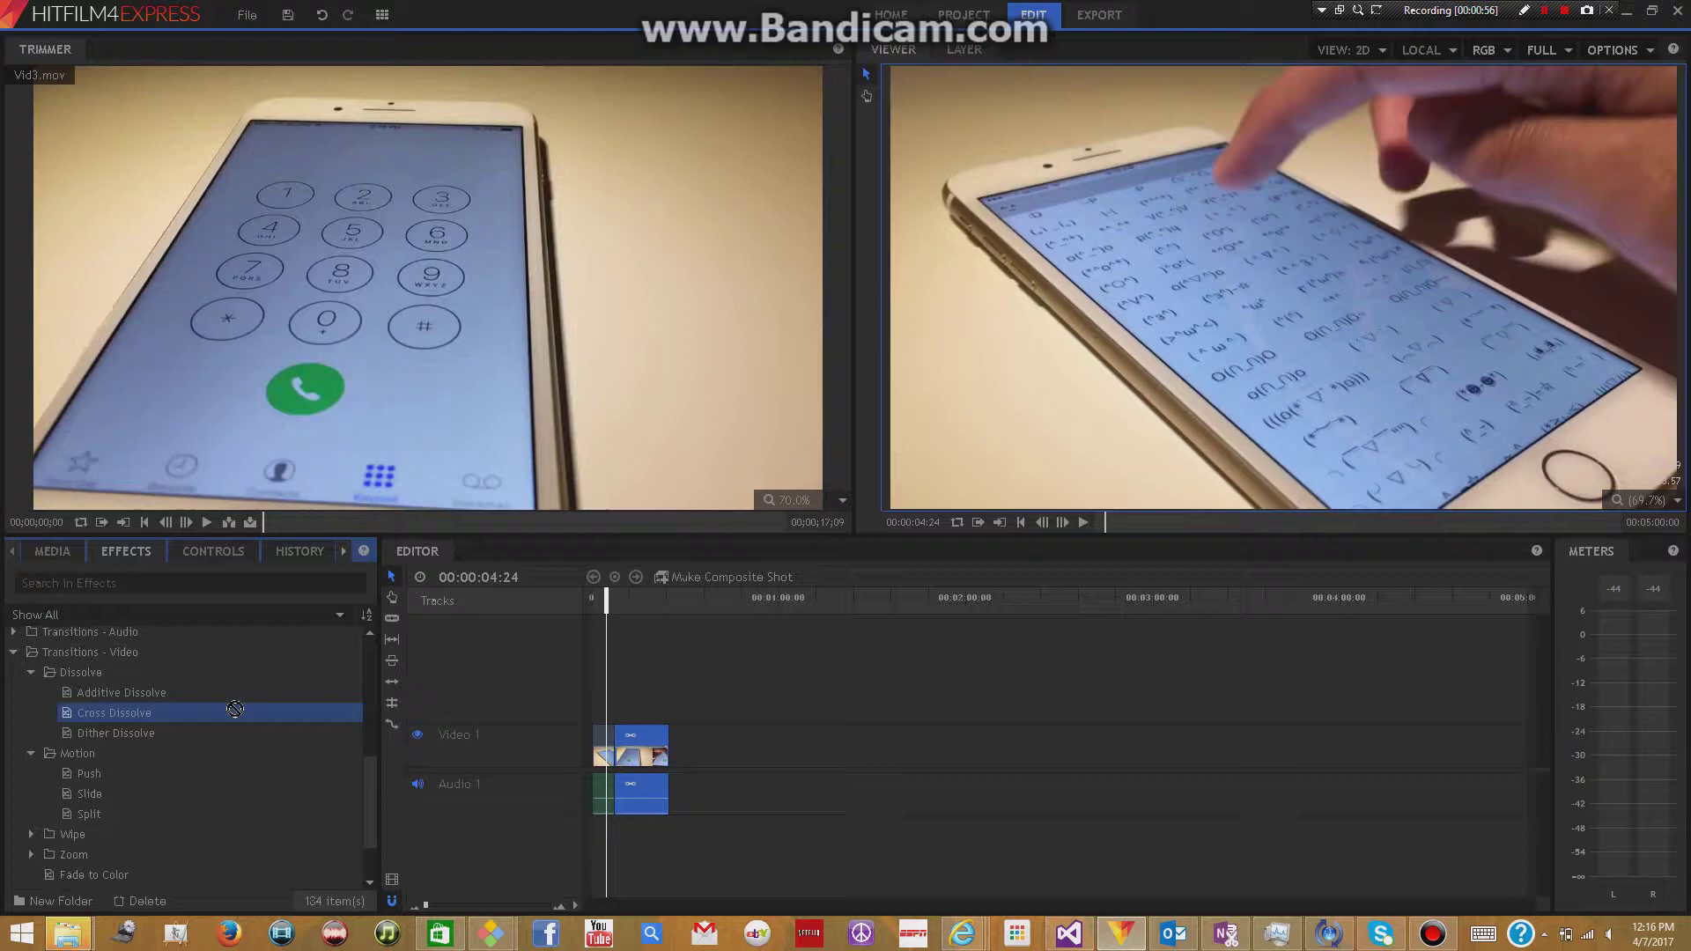
pyautogui.moveTo(234, 709); pyautogui.dragTo(623, 758)
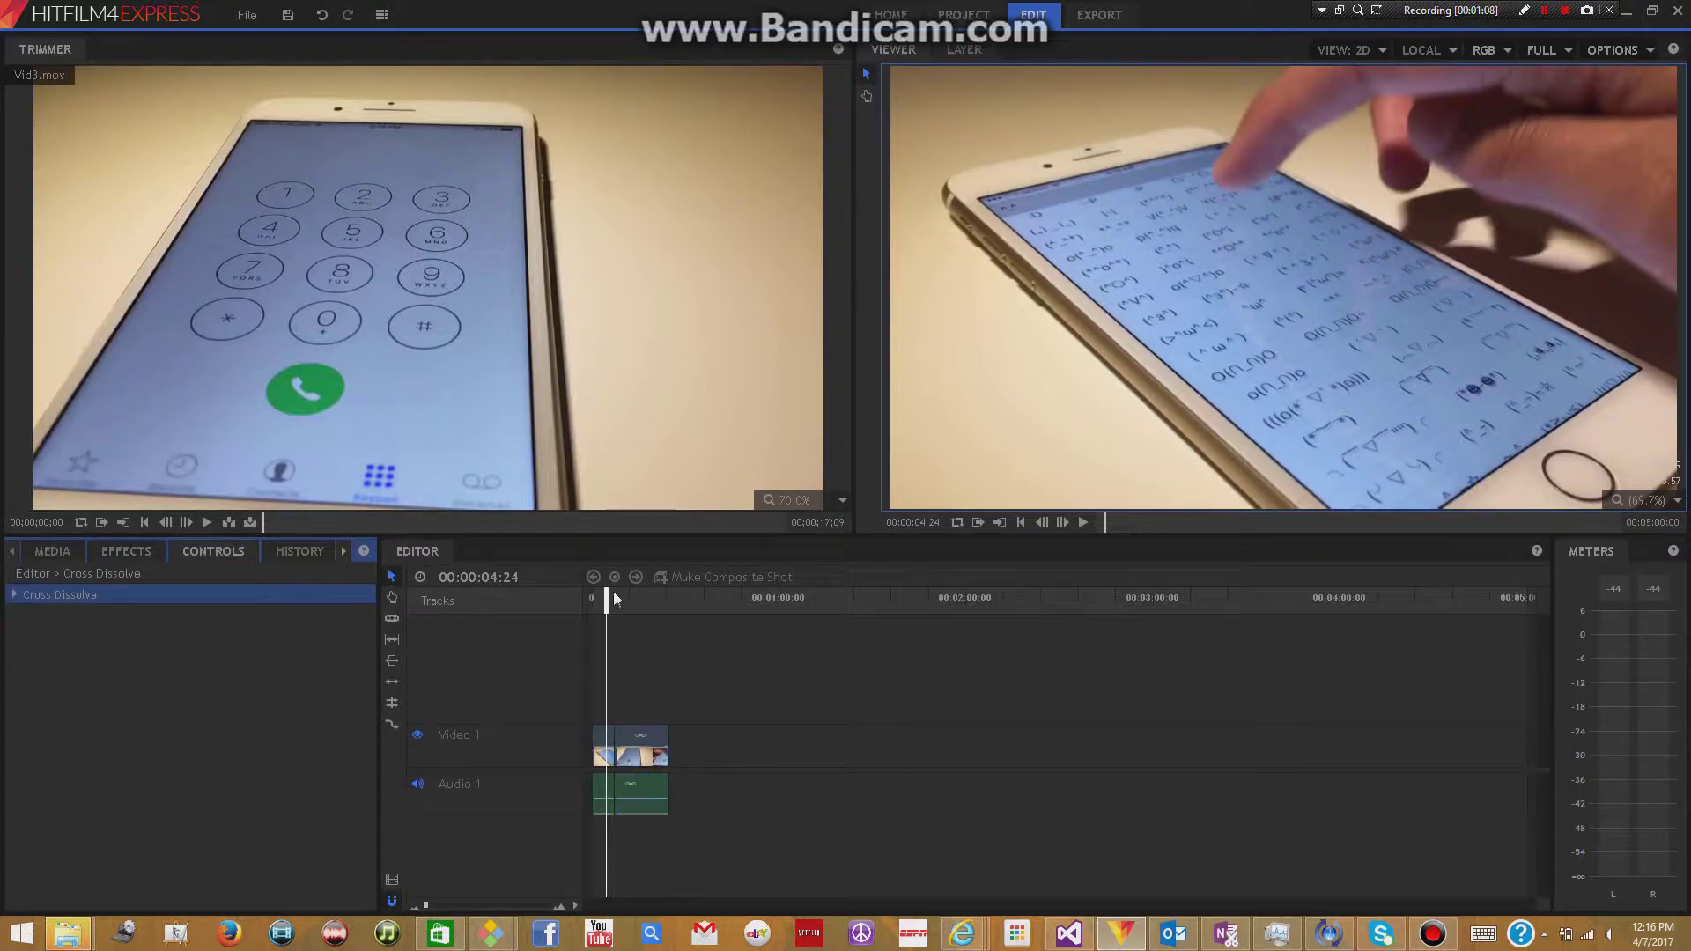
# Play the sequence twice from before the cut to preview the Cross Dissolve between the two clips
pyautogui.click(1084, 523)
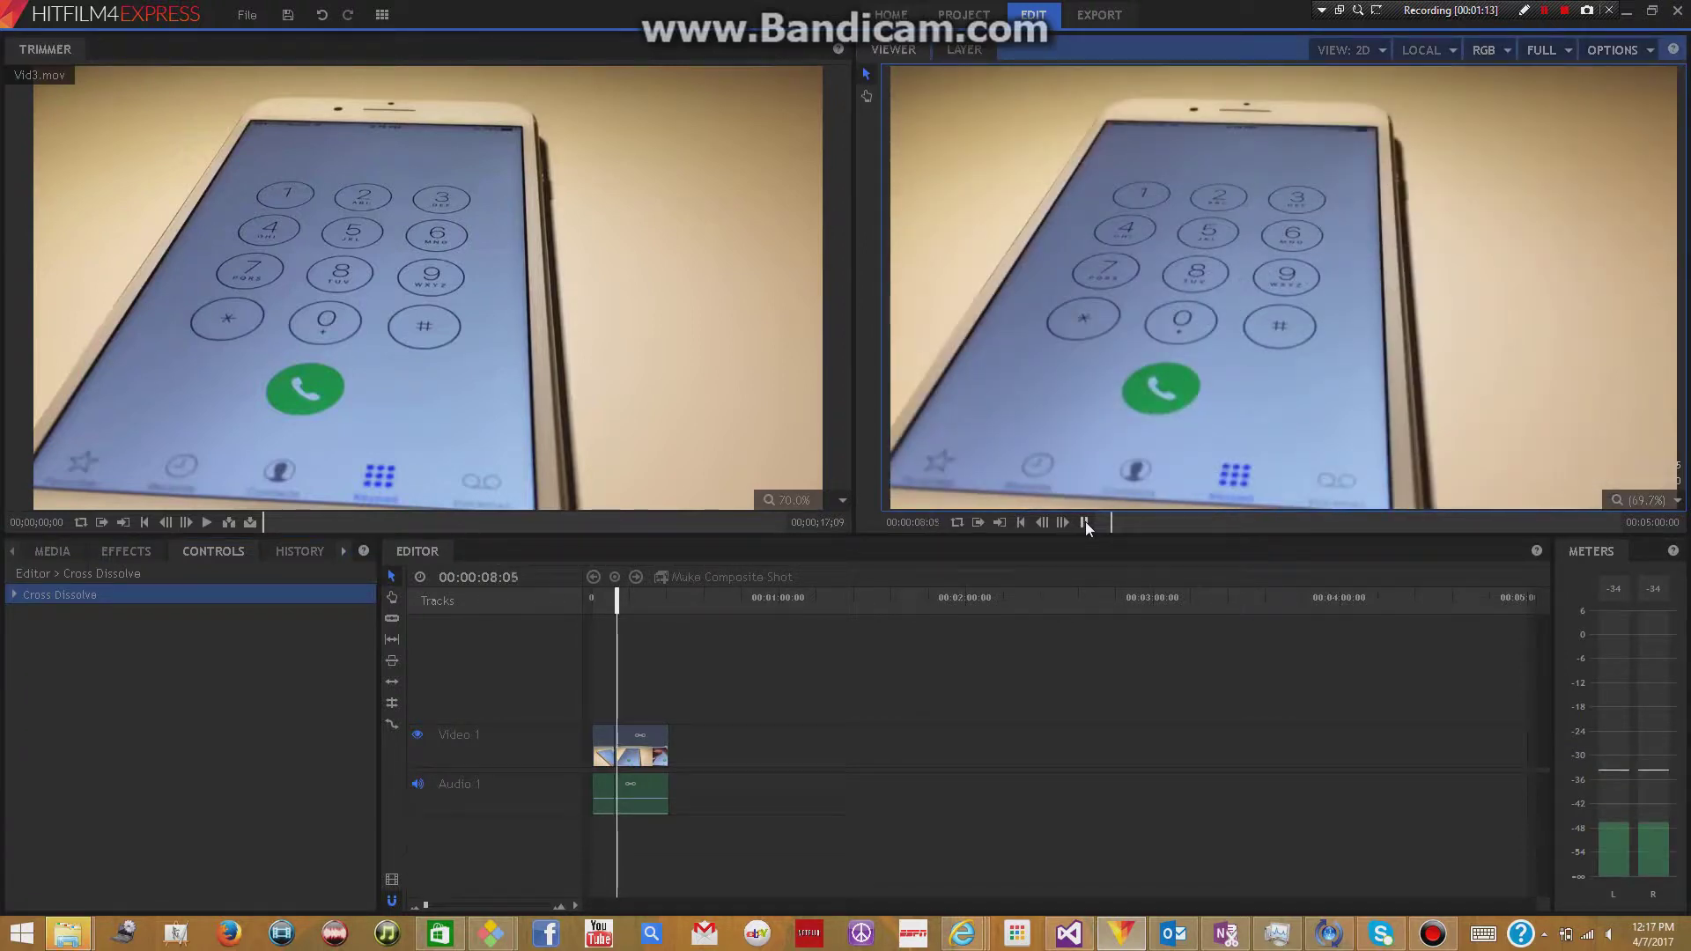
pyautogui.press('space')
pyautogui.moveTo(621, 599); pyautogui.dragTo(608, 598)
pyautogui.click(1085, 523)
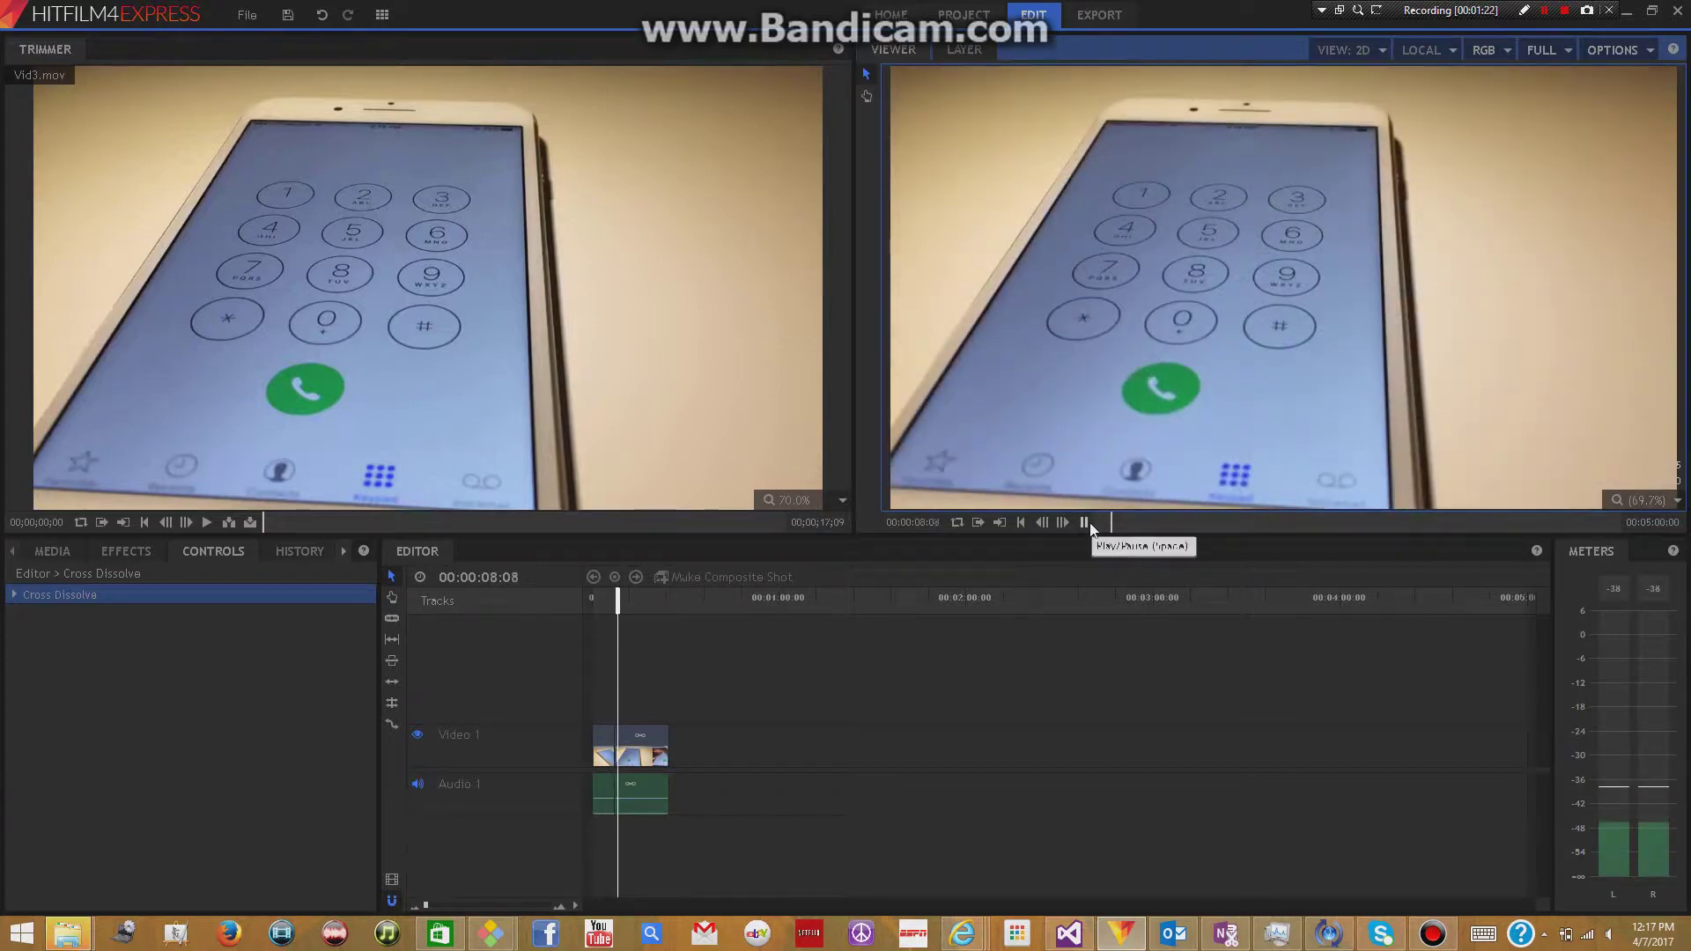
pyautogui.click(1087, 522)
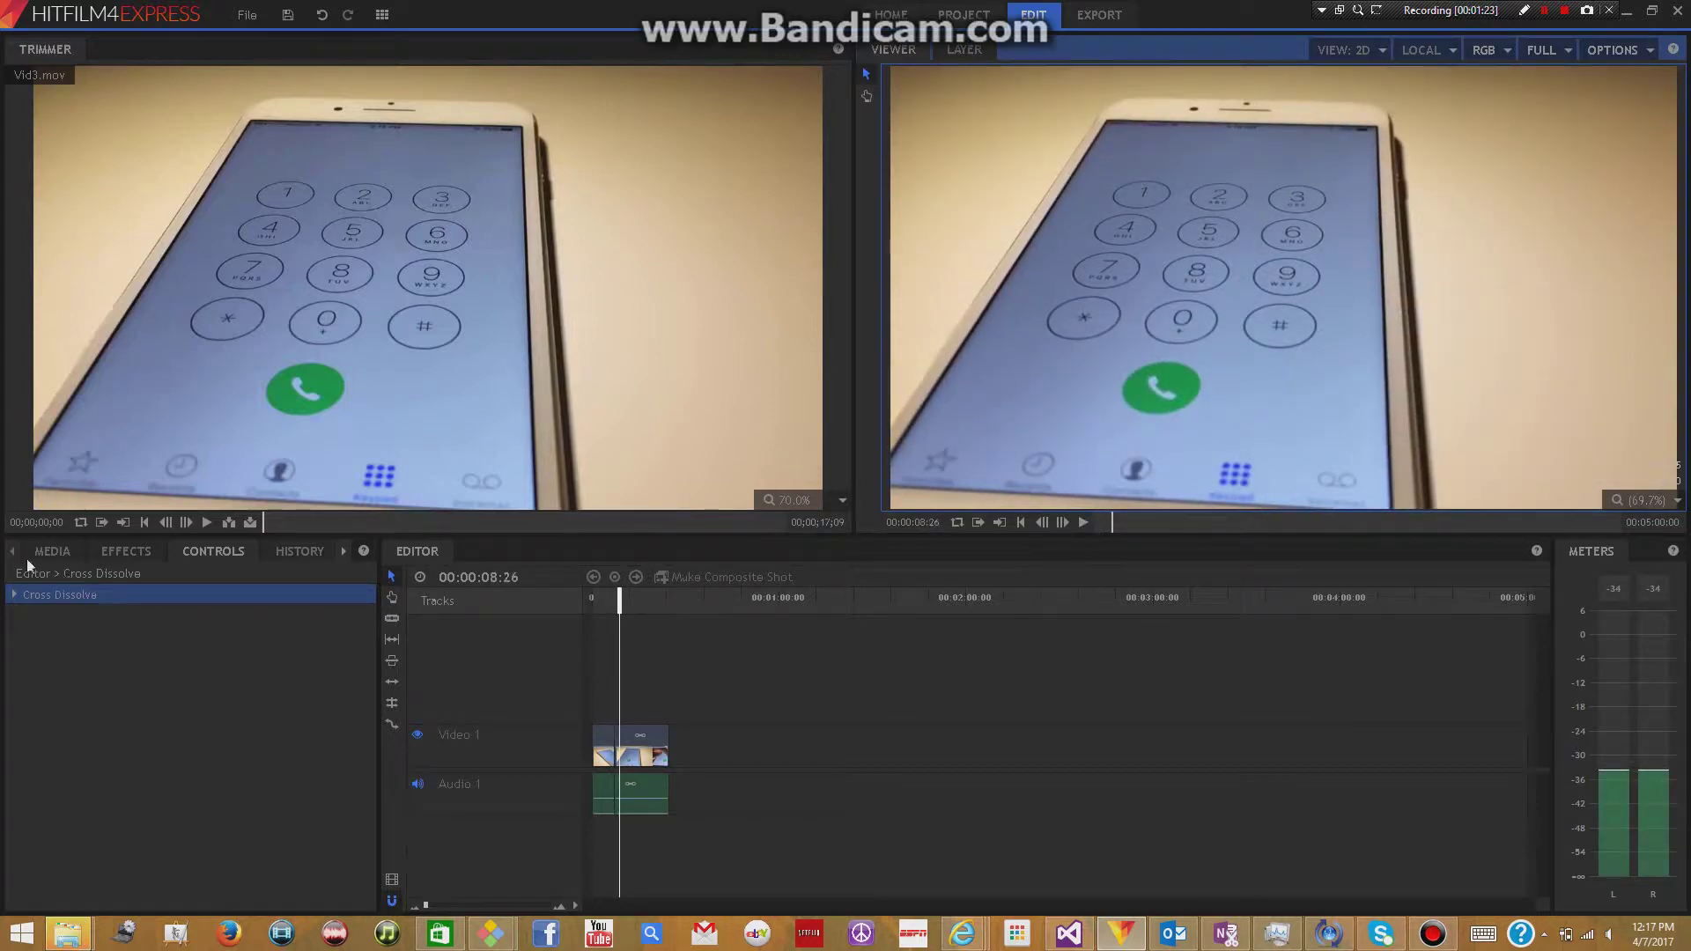
# Look through the Wipe and Zoom groups of video transitions in the effects library
pyautogui.click(119, 553)
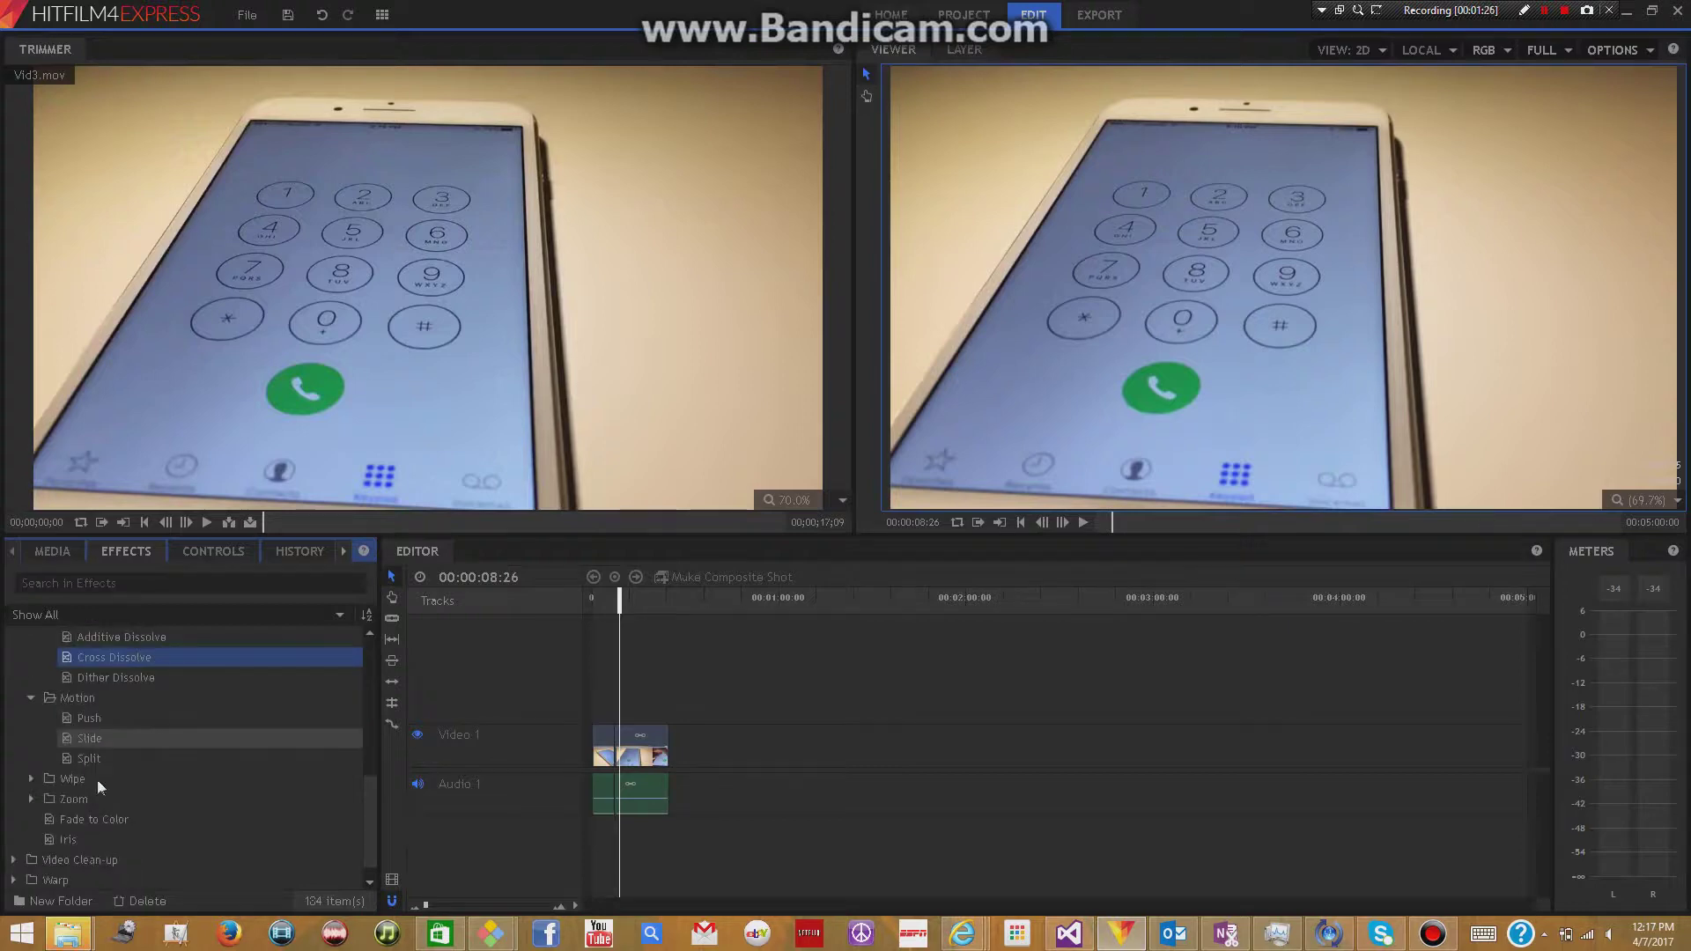
pyautogui.click(30, 778)
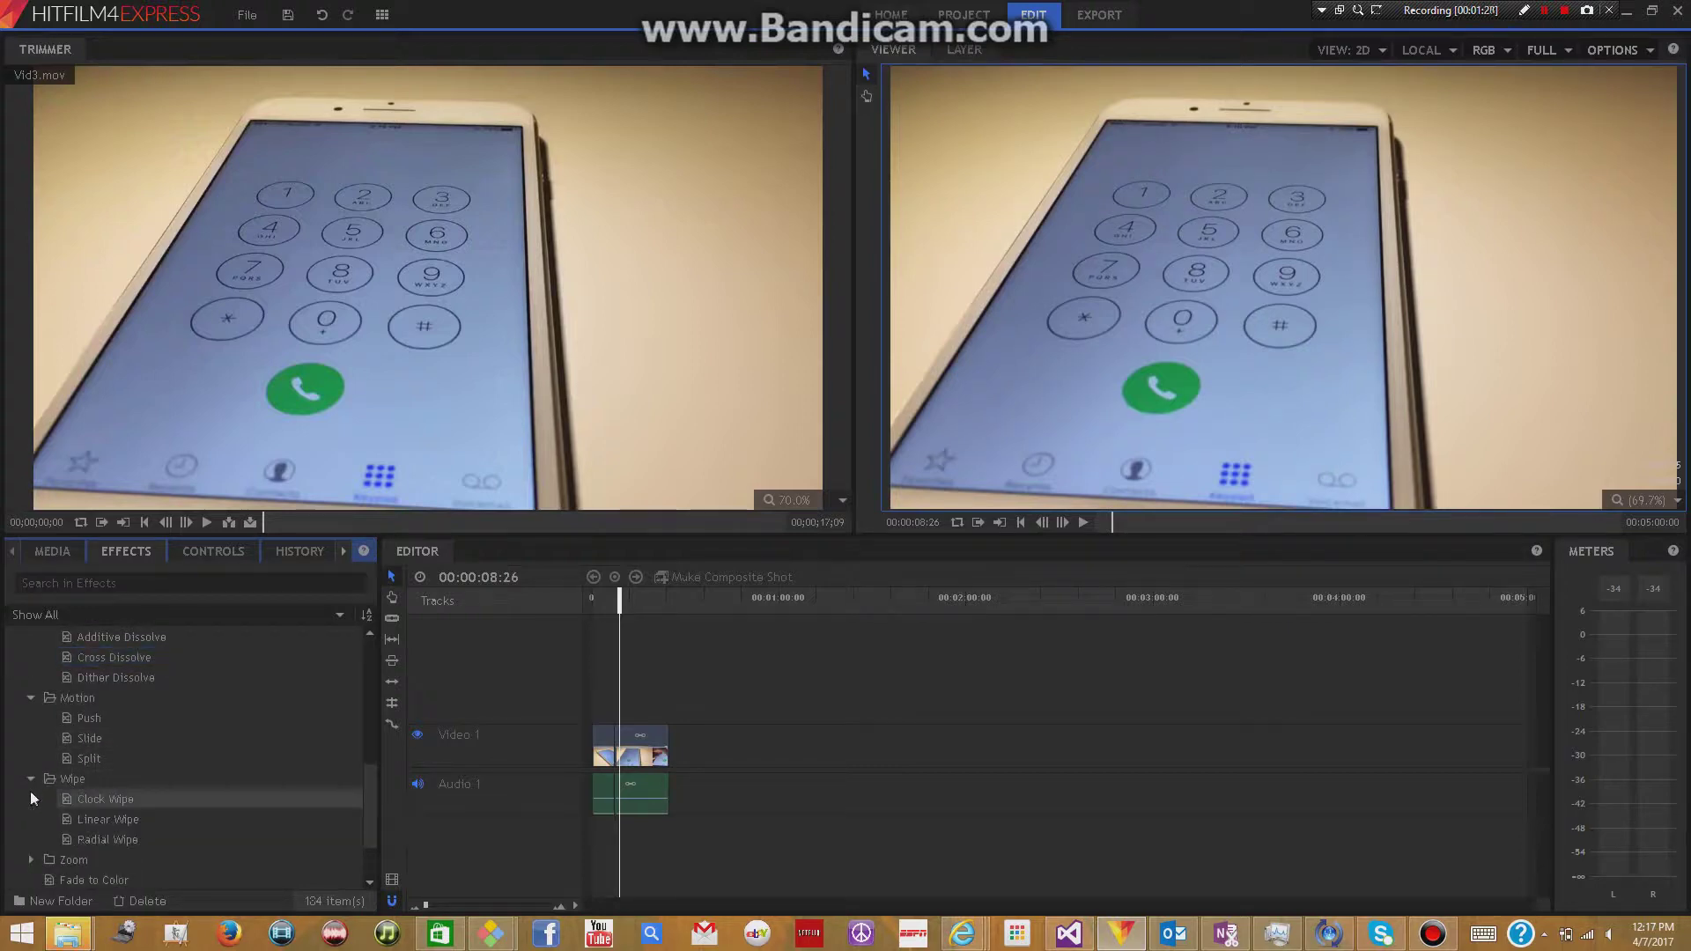
pyautogui.scroll(-1, 30, 791)
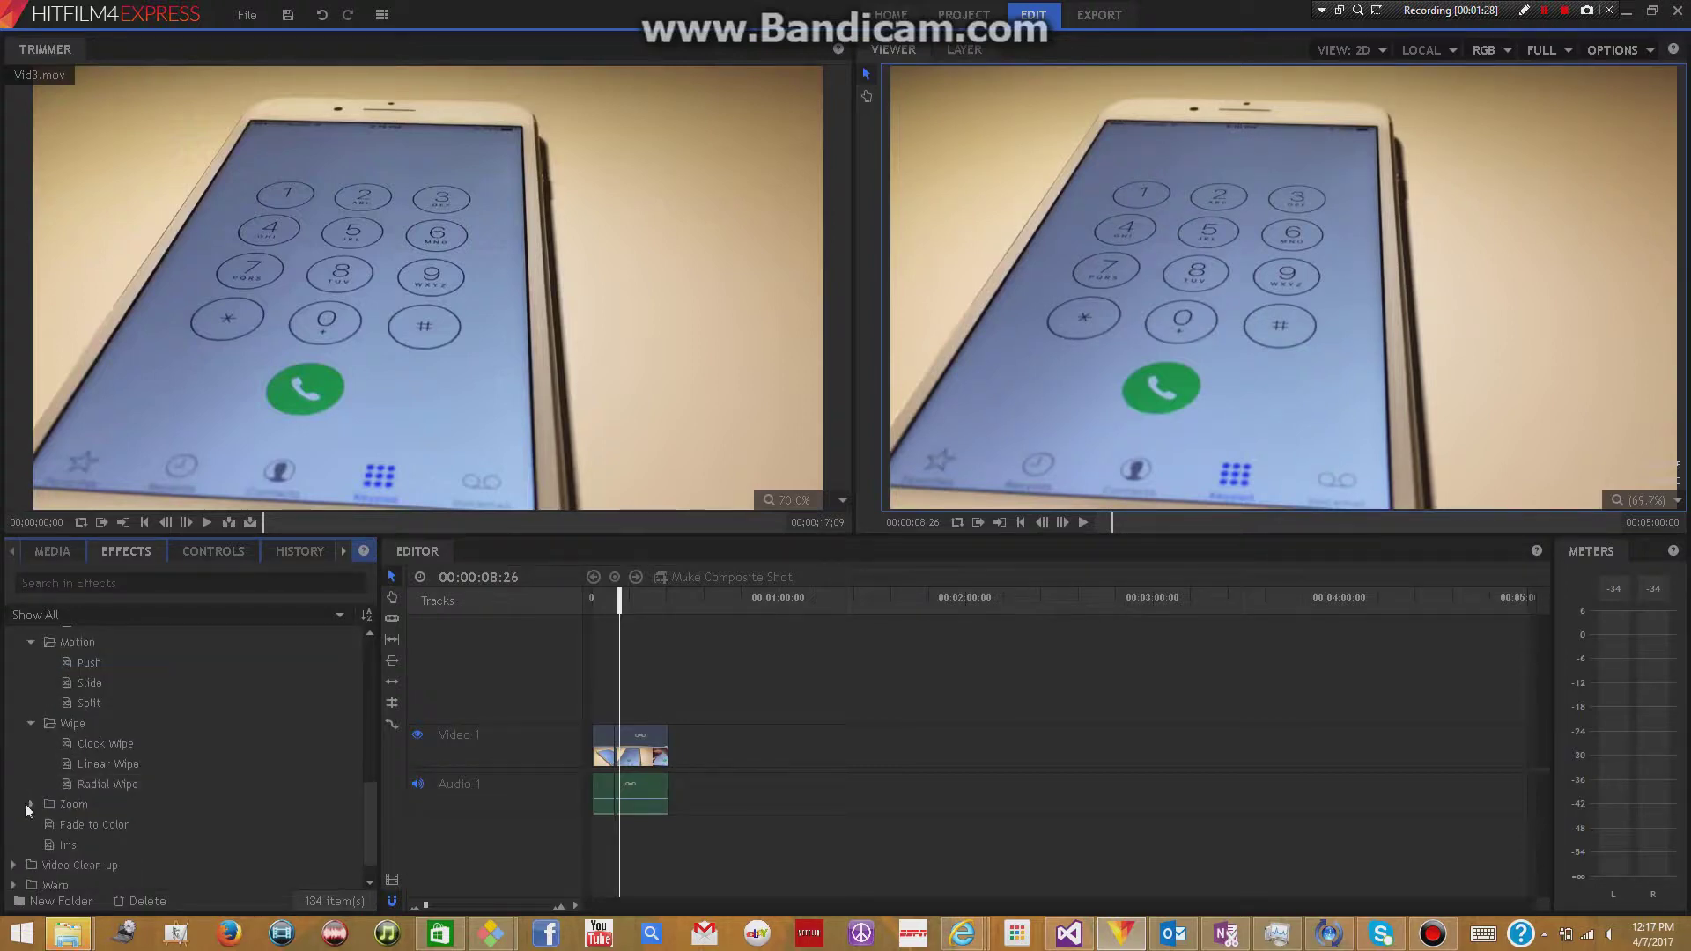
pyautogui.click(36, 805)
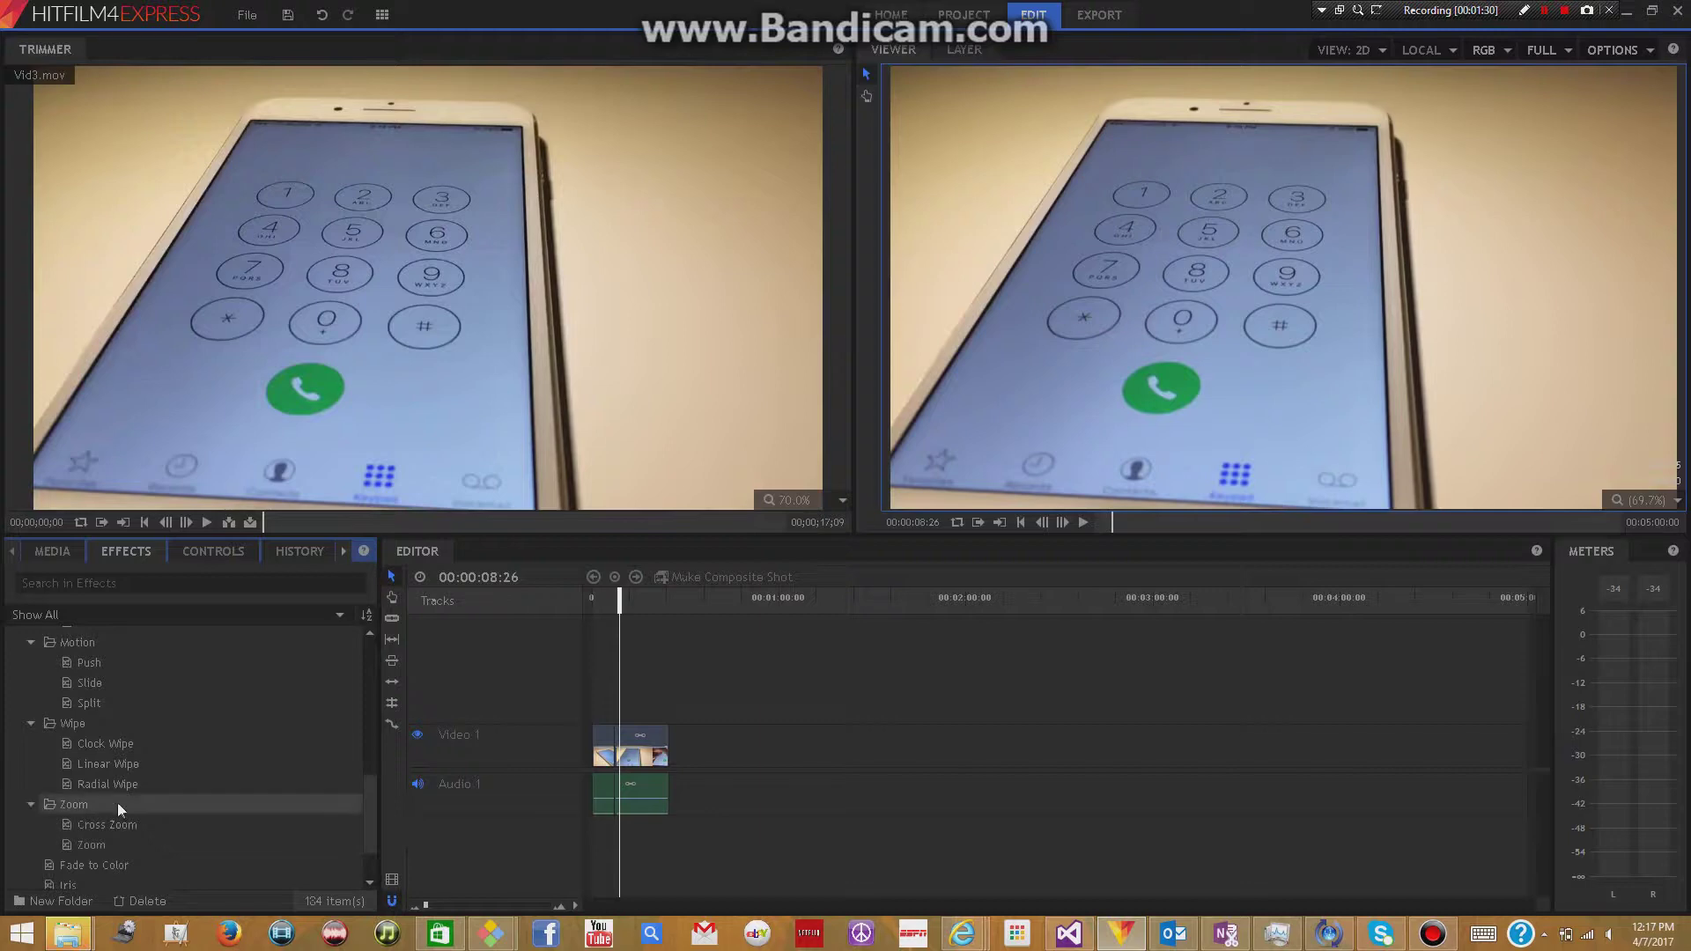
pyautogui.scroll(1, 123, 793)
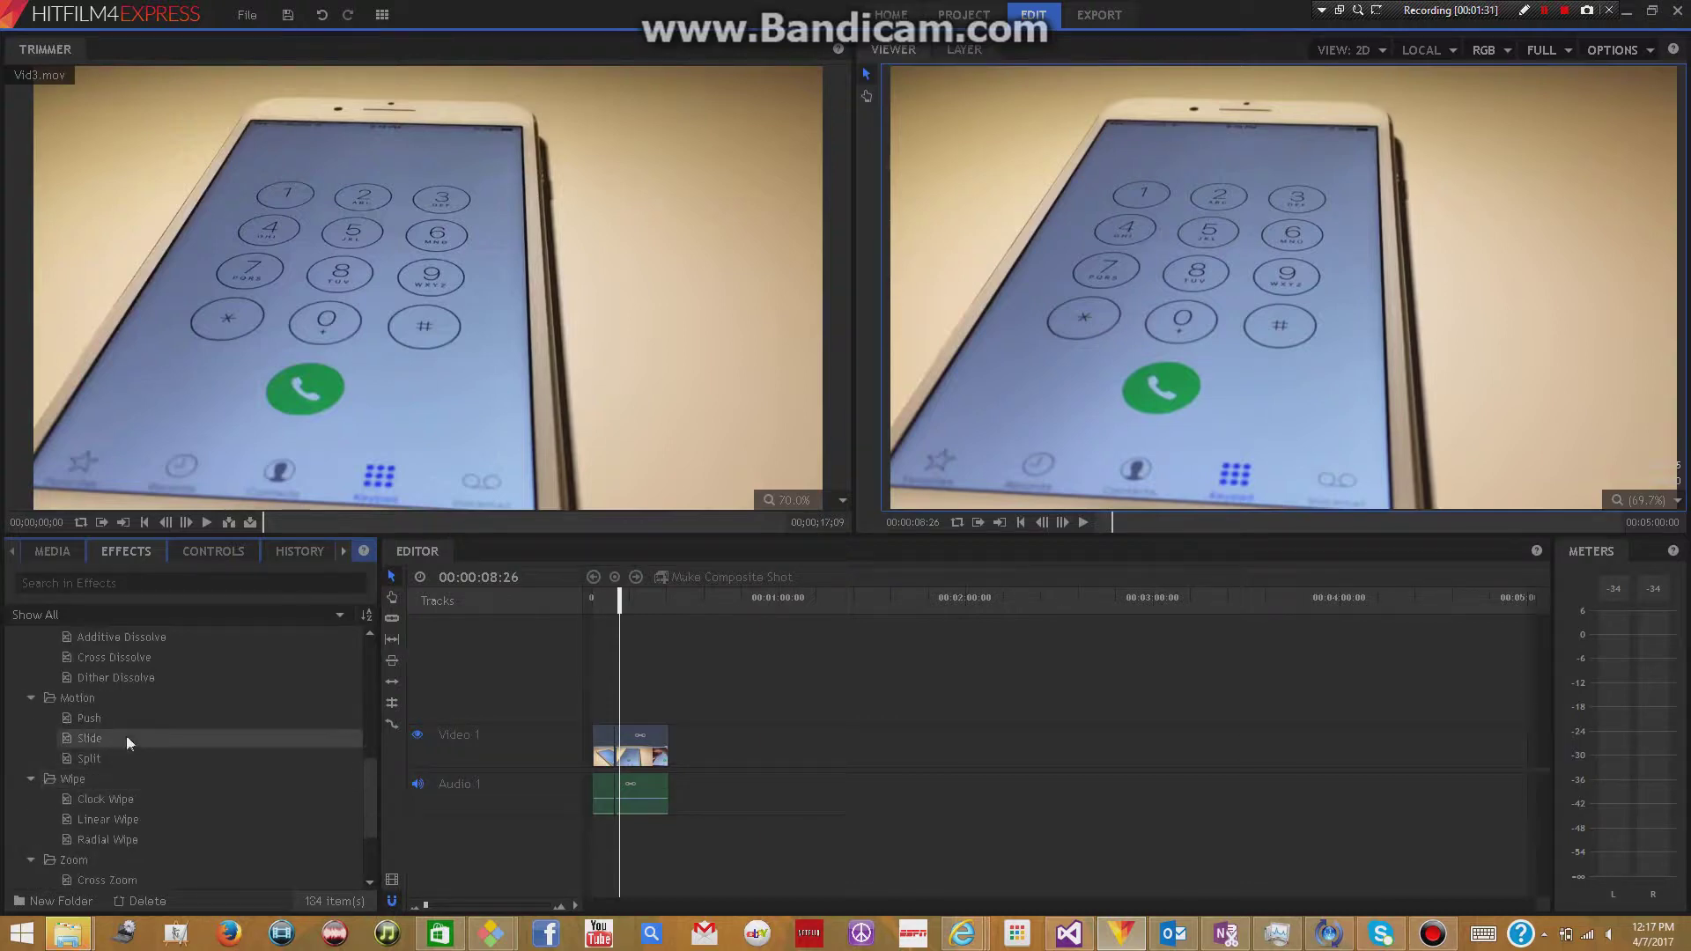
pyautogui.scroll(1, 134, 732)
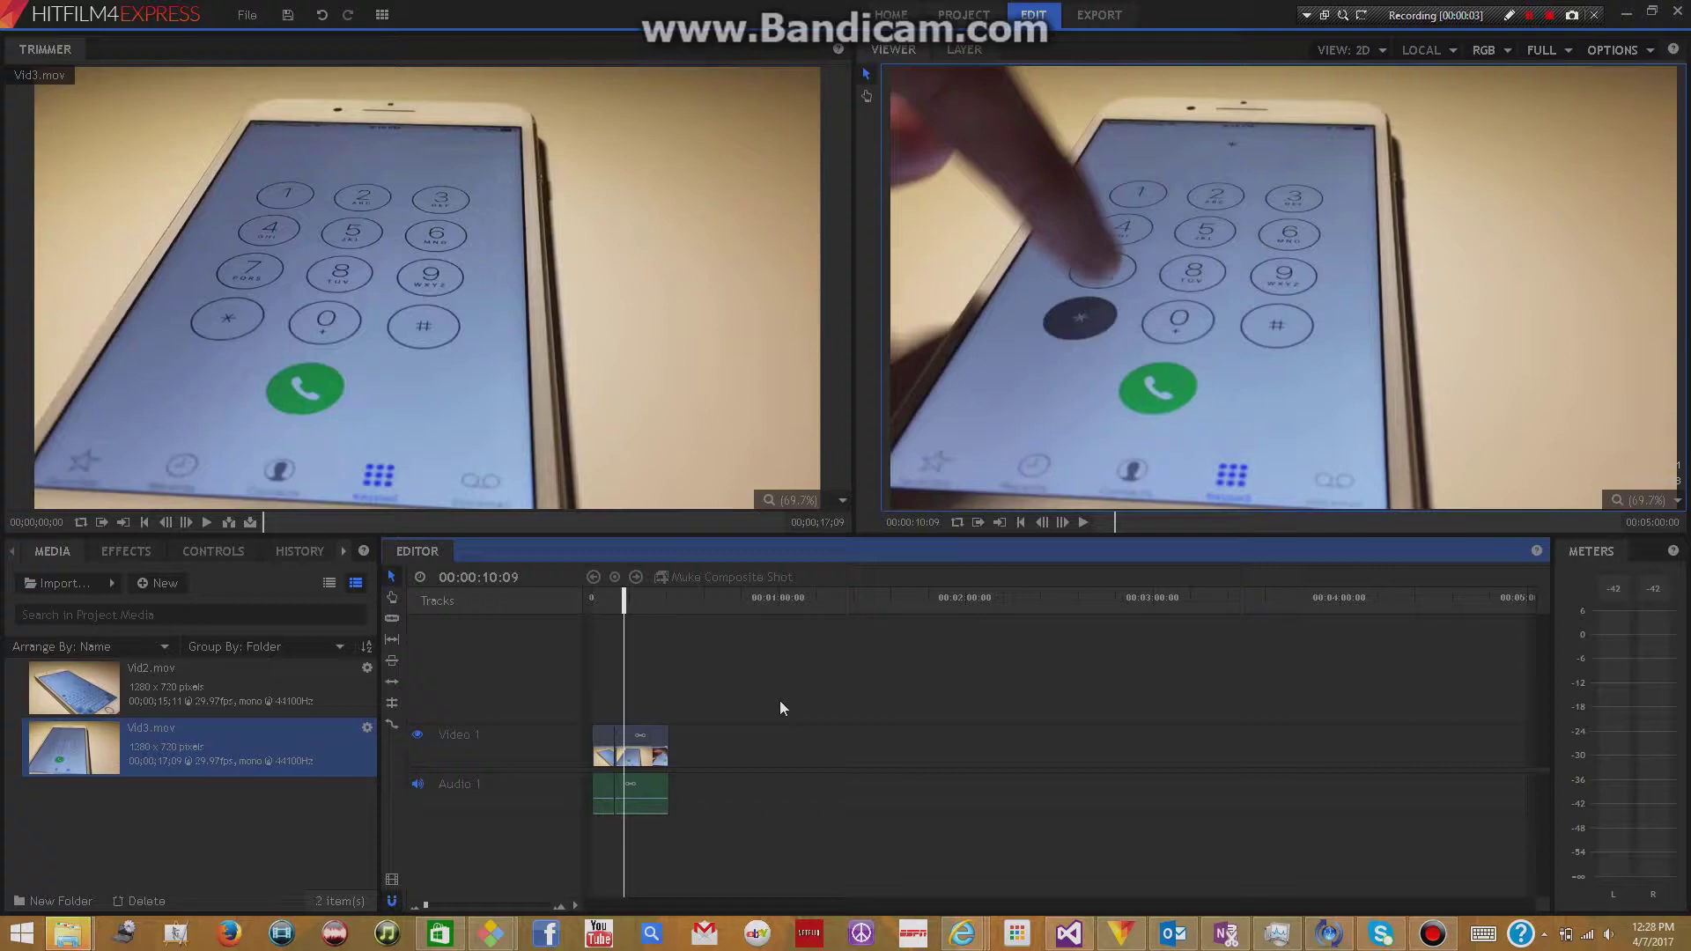
# Make a composite shot named Shockwave from the Vid3 clip, using the selected clip's properties, and compare it with the editor timeline
pyautogui.click(630, 740)
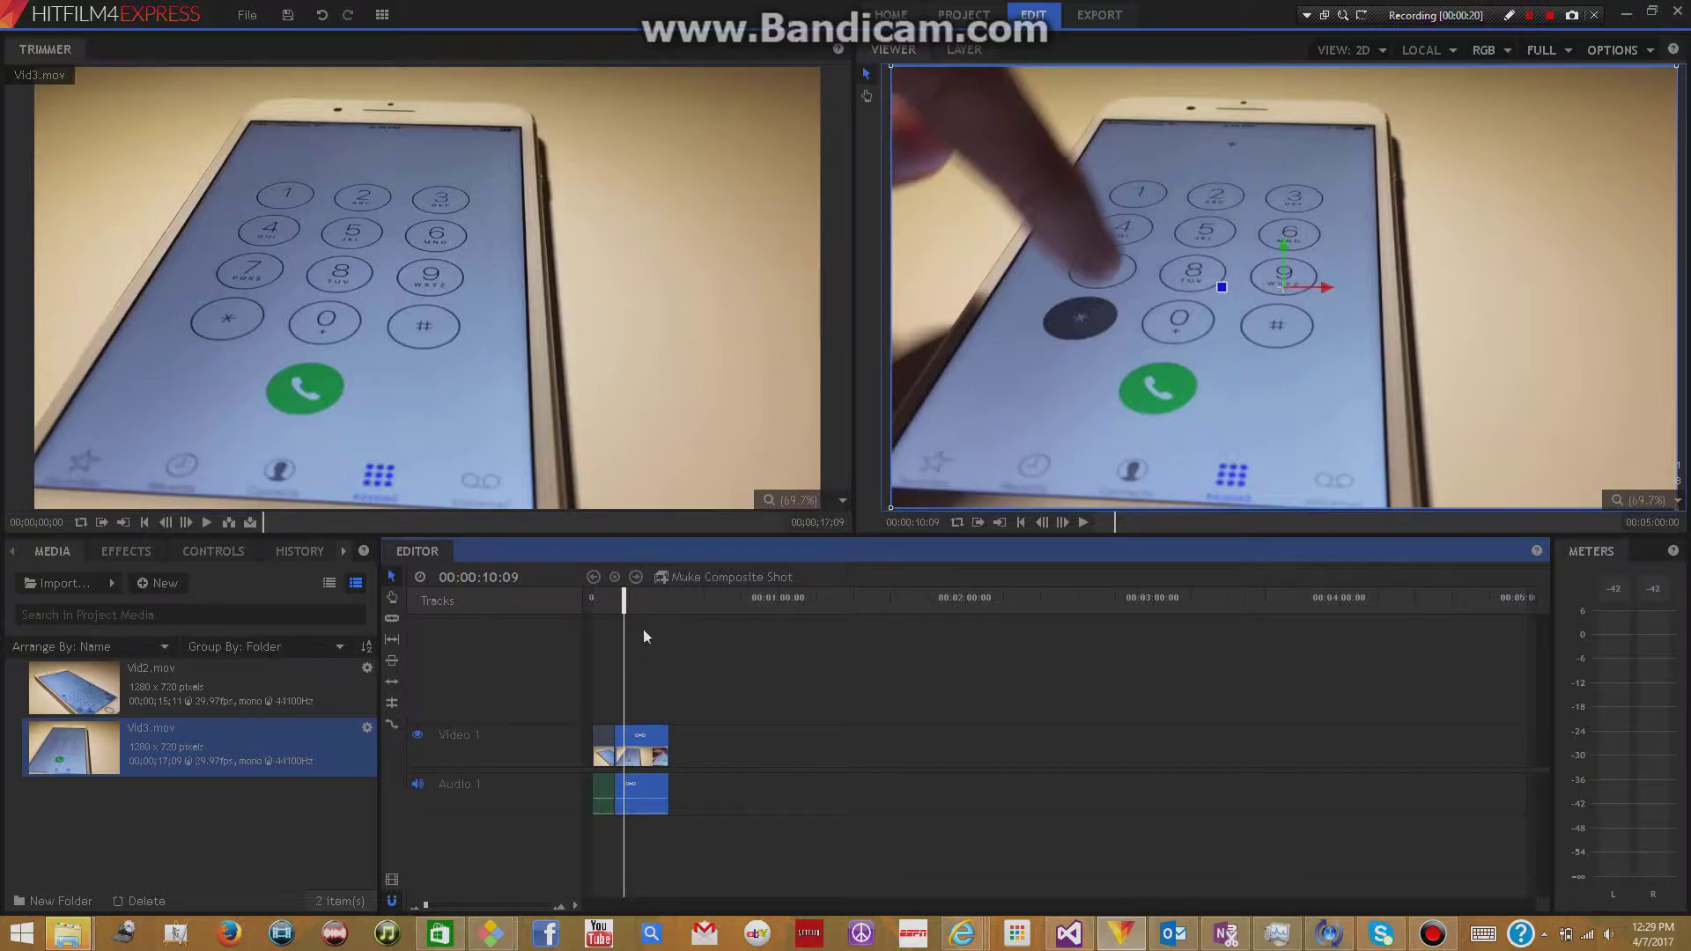
pyautogui.click(709, 575)
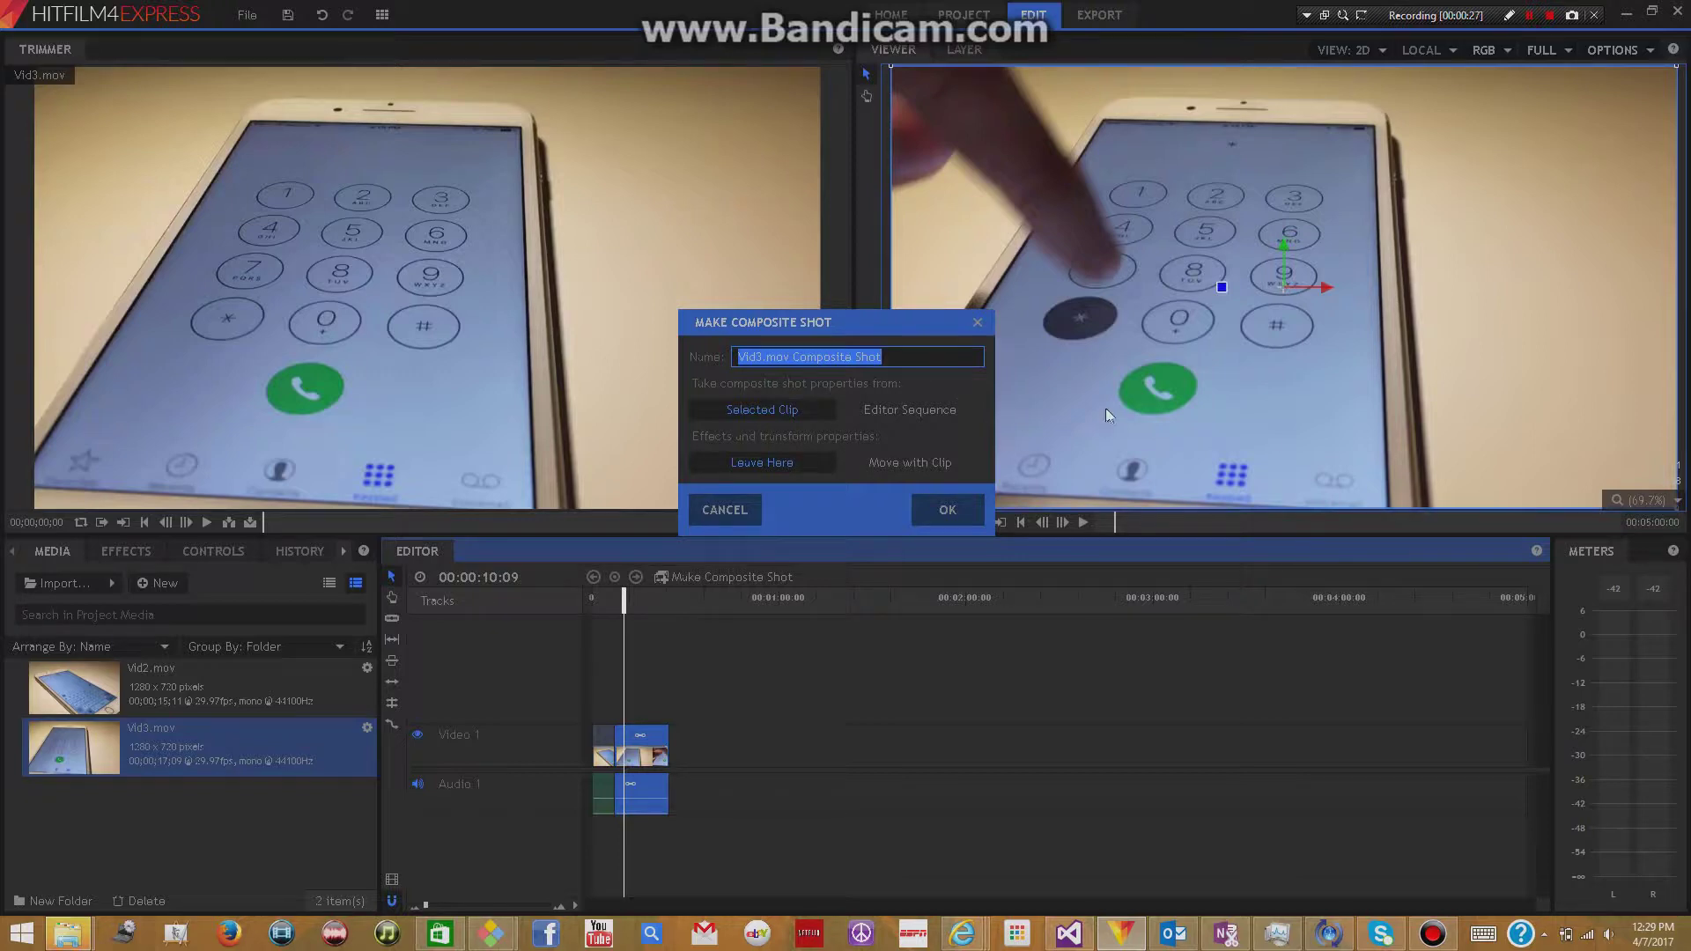
pyautogui.write('Shockwave')
pyautogui.press('BackSpace')
pyautogui.write('e')
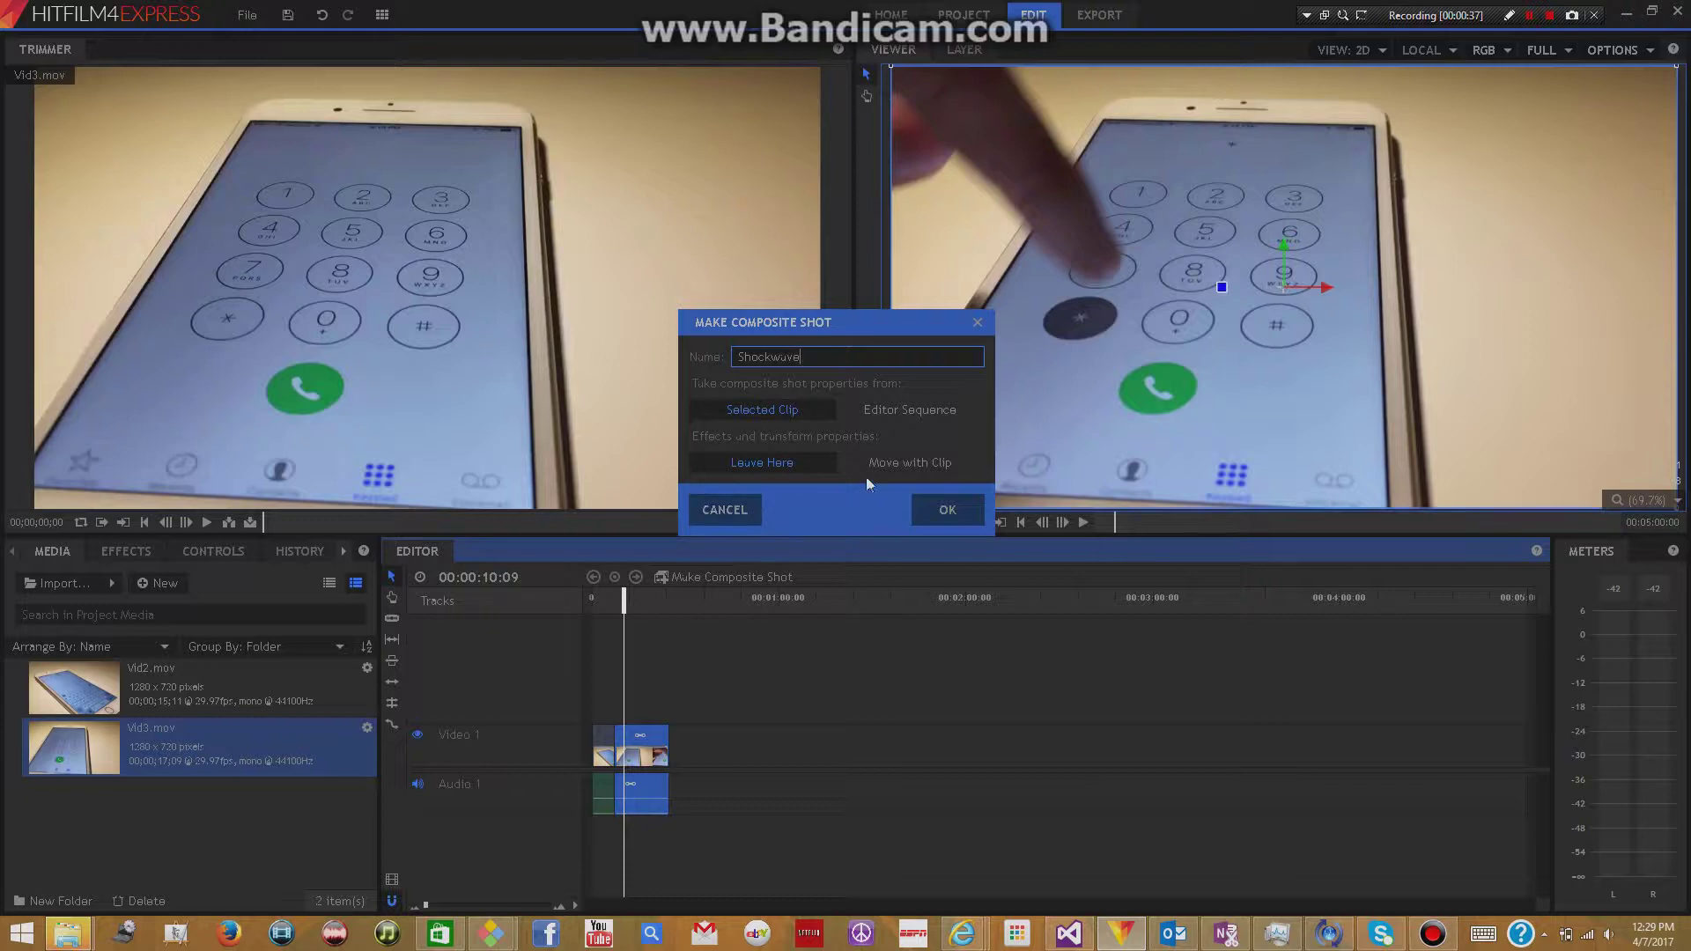
pyautogui.click(965, 507)
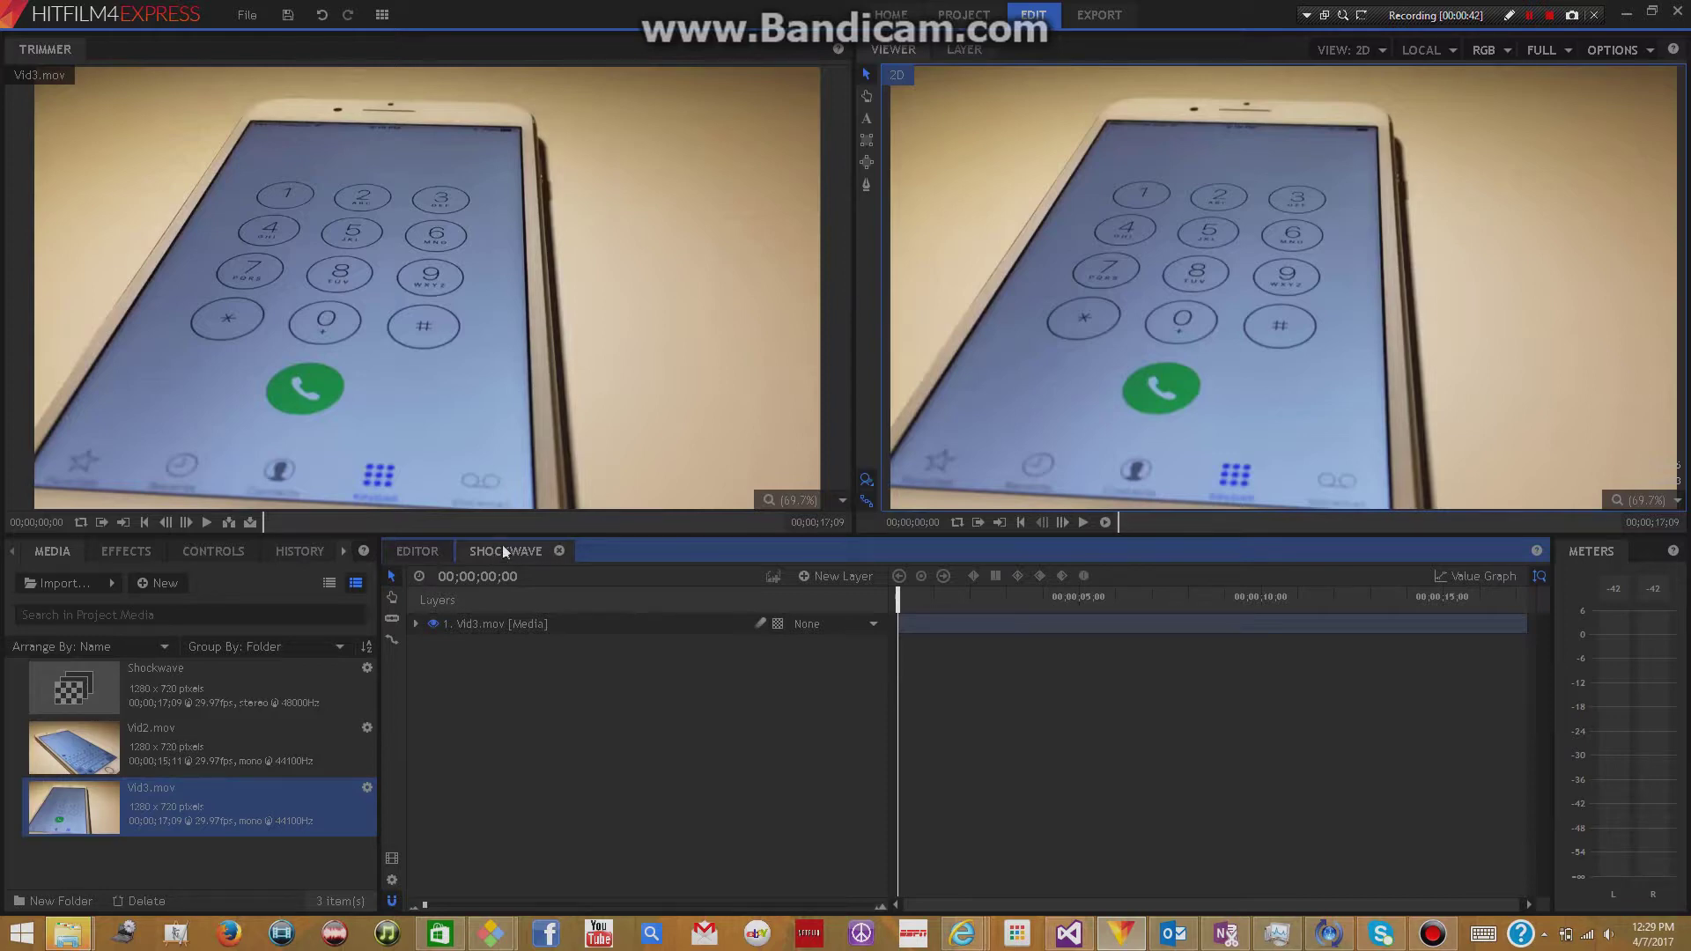
pyautogui.click(439, 550)
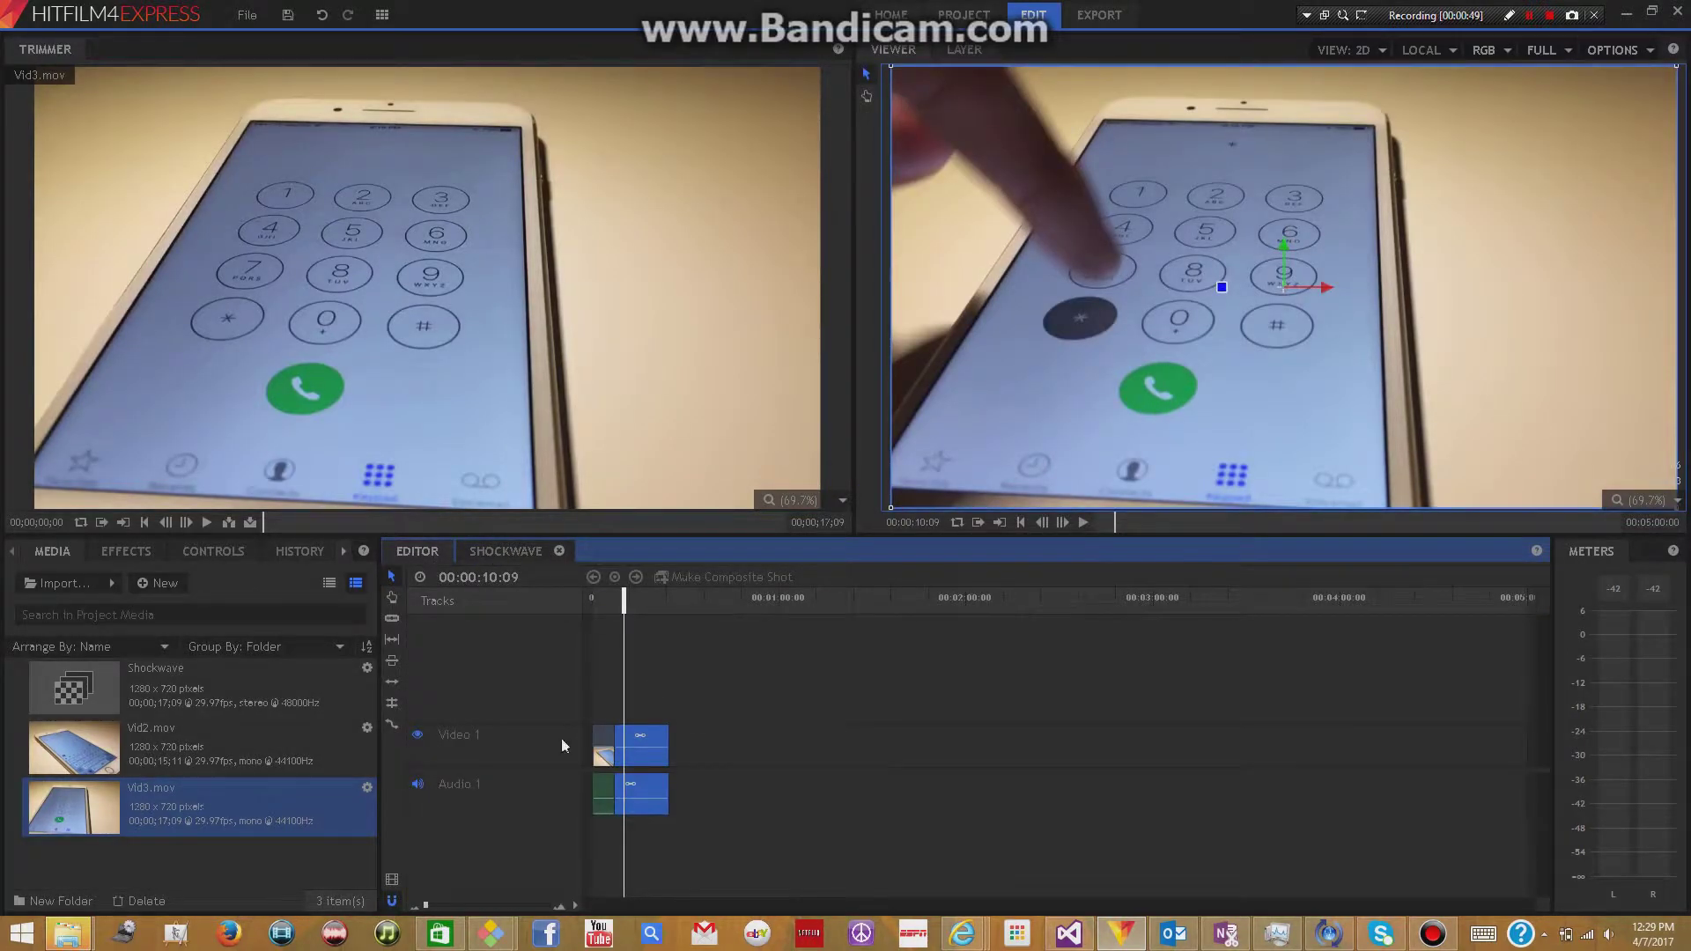
pyautogui.click(494, 550)
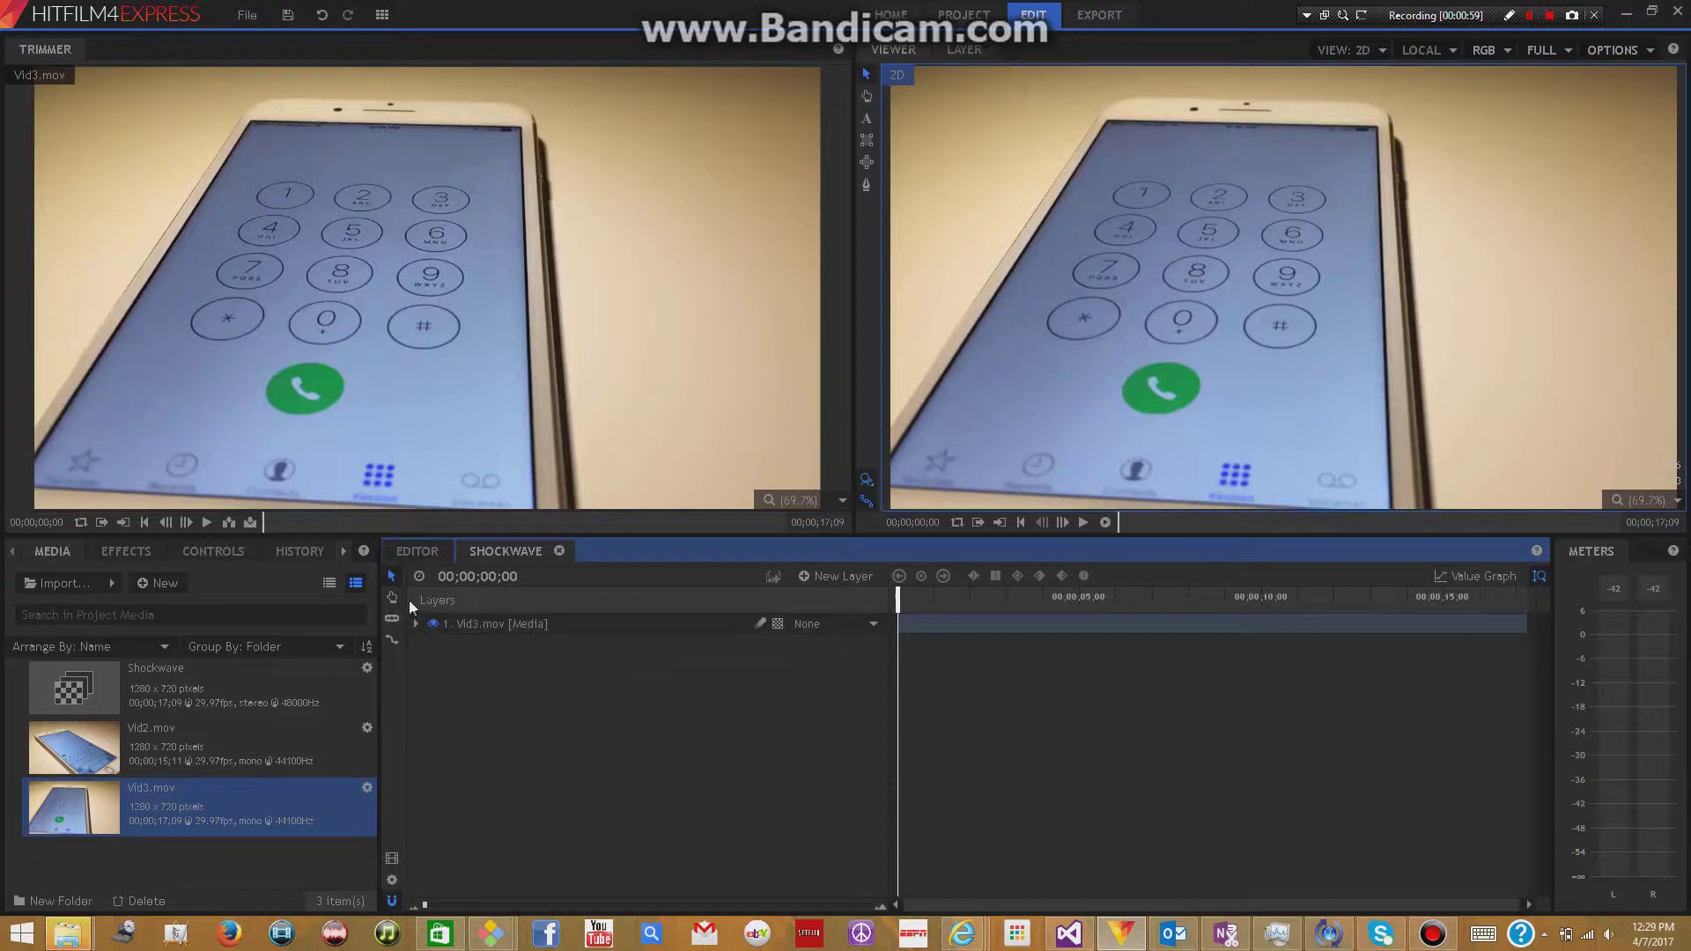
# Add the Quick 3D Sci-Fi Shockwave effect as a layer above Vid3 in the Shockwave composite shot and preview it
pyautogui.click(134, 552)
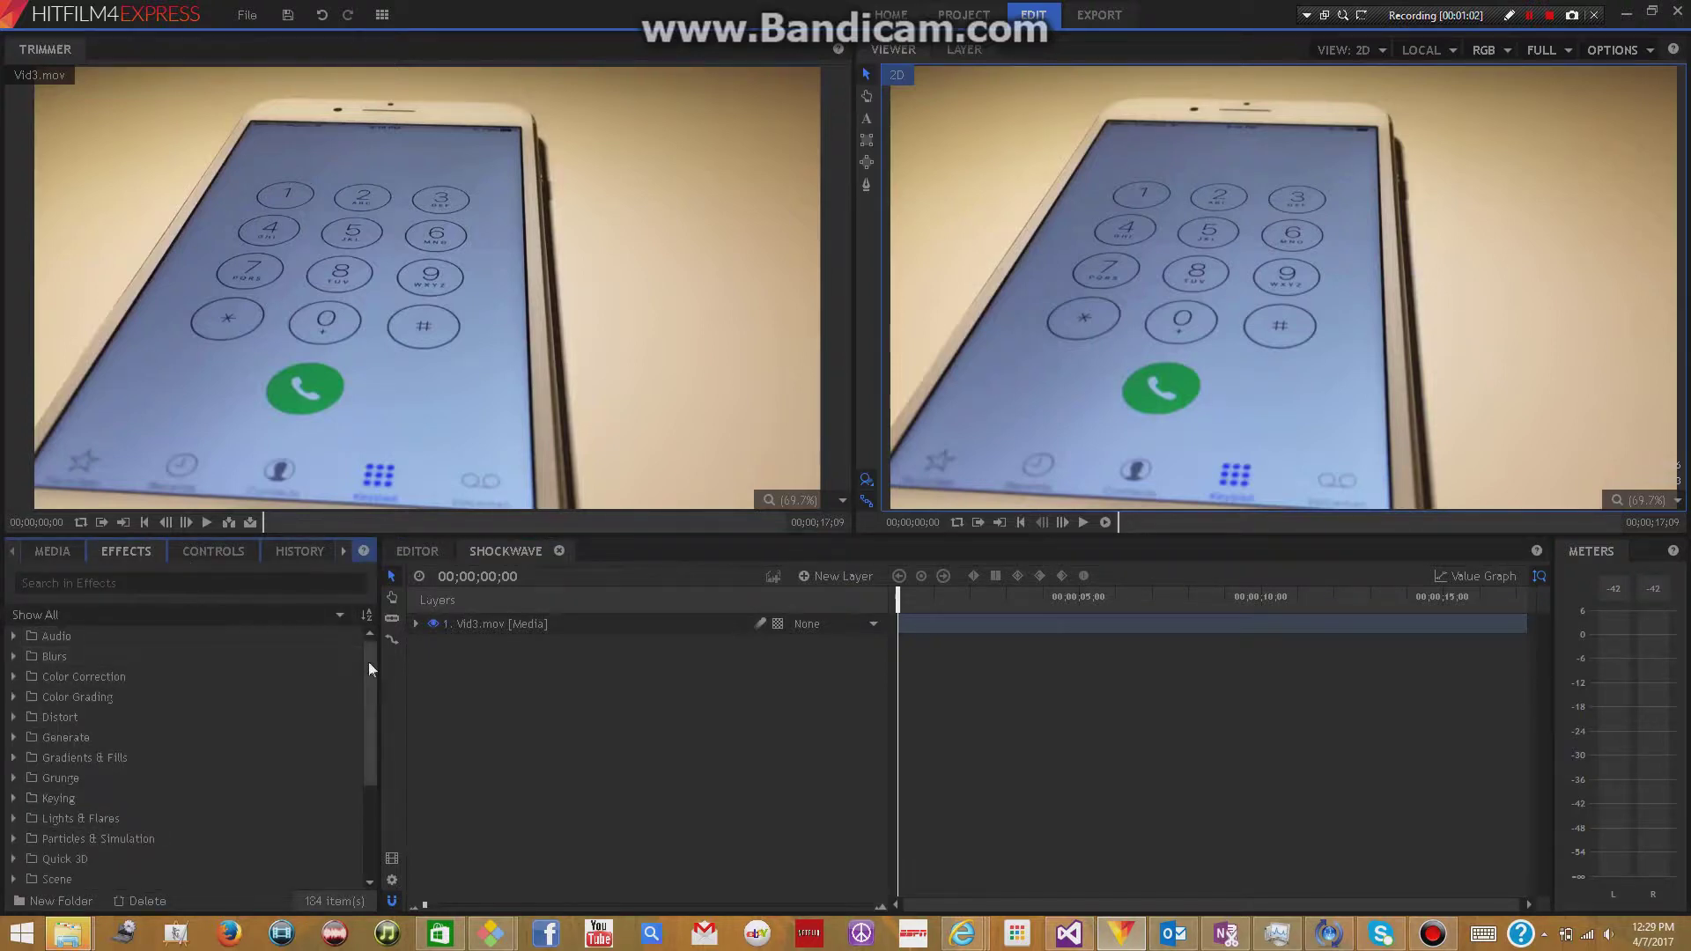
pyautogui.moveTo(368, 662); pyautogui.dragTo(368, 700)
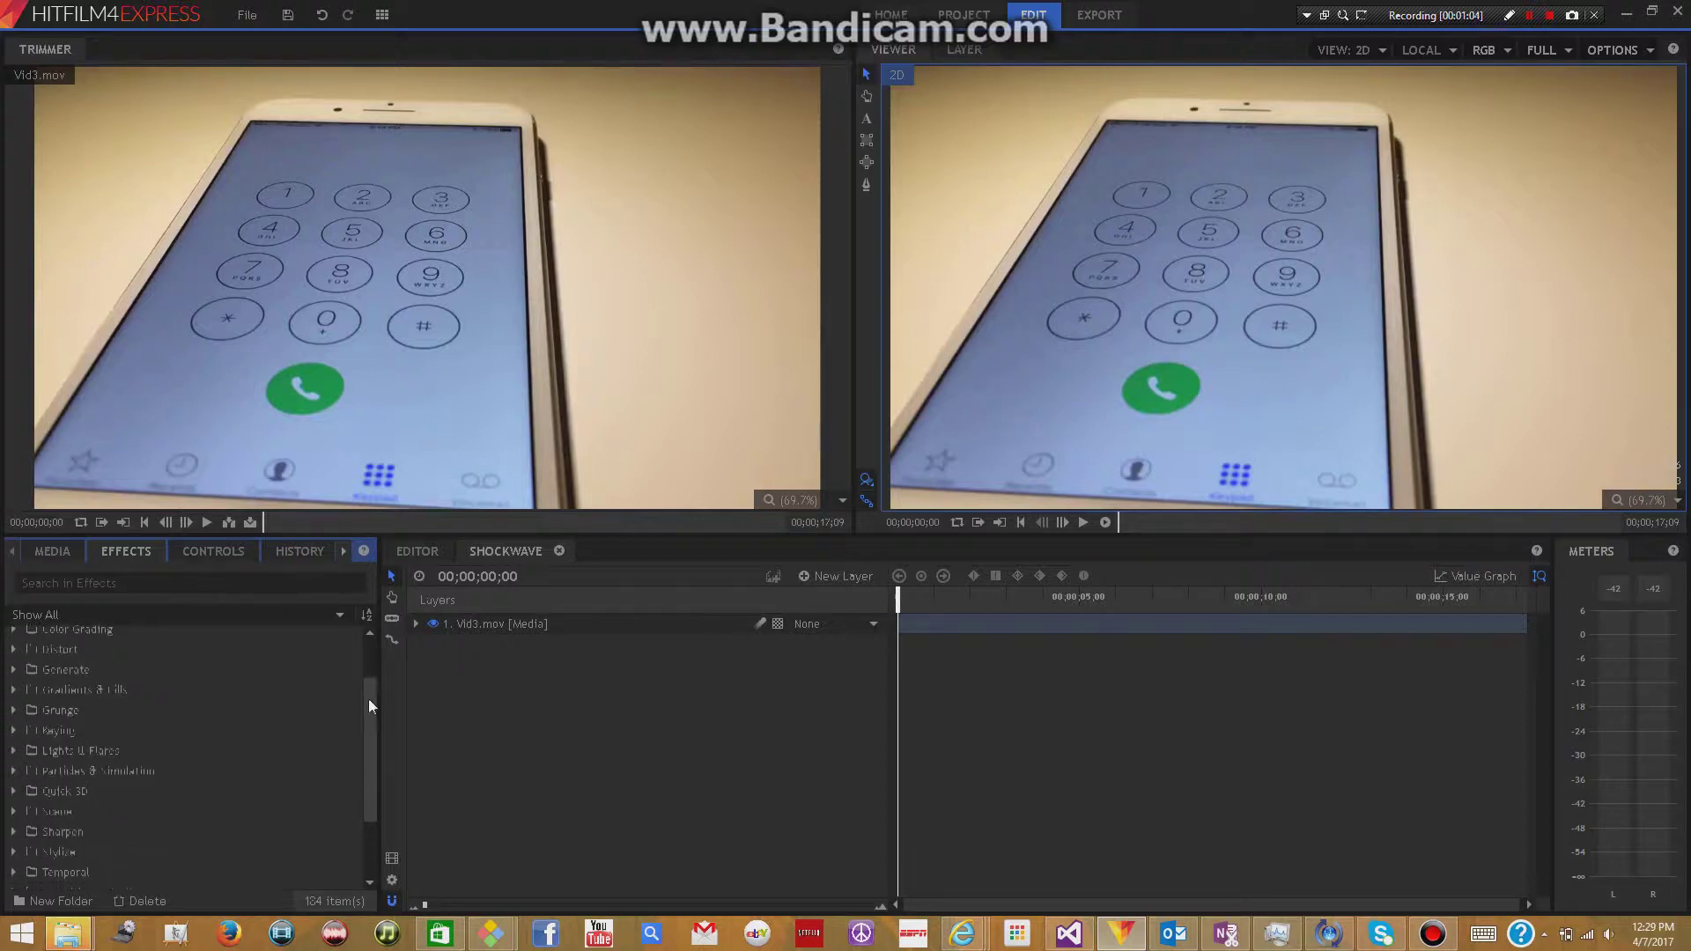
pyautogui.click(14, 791)
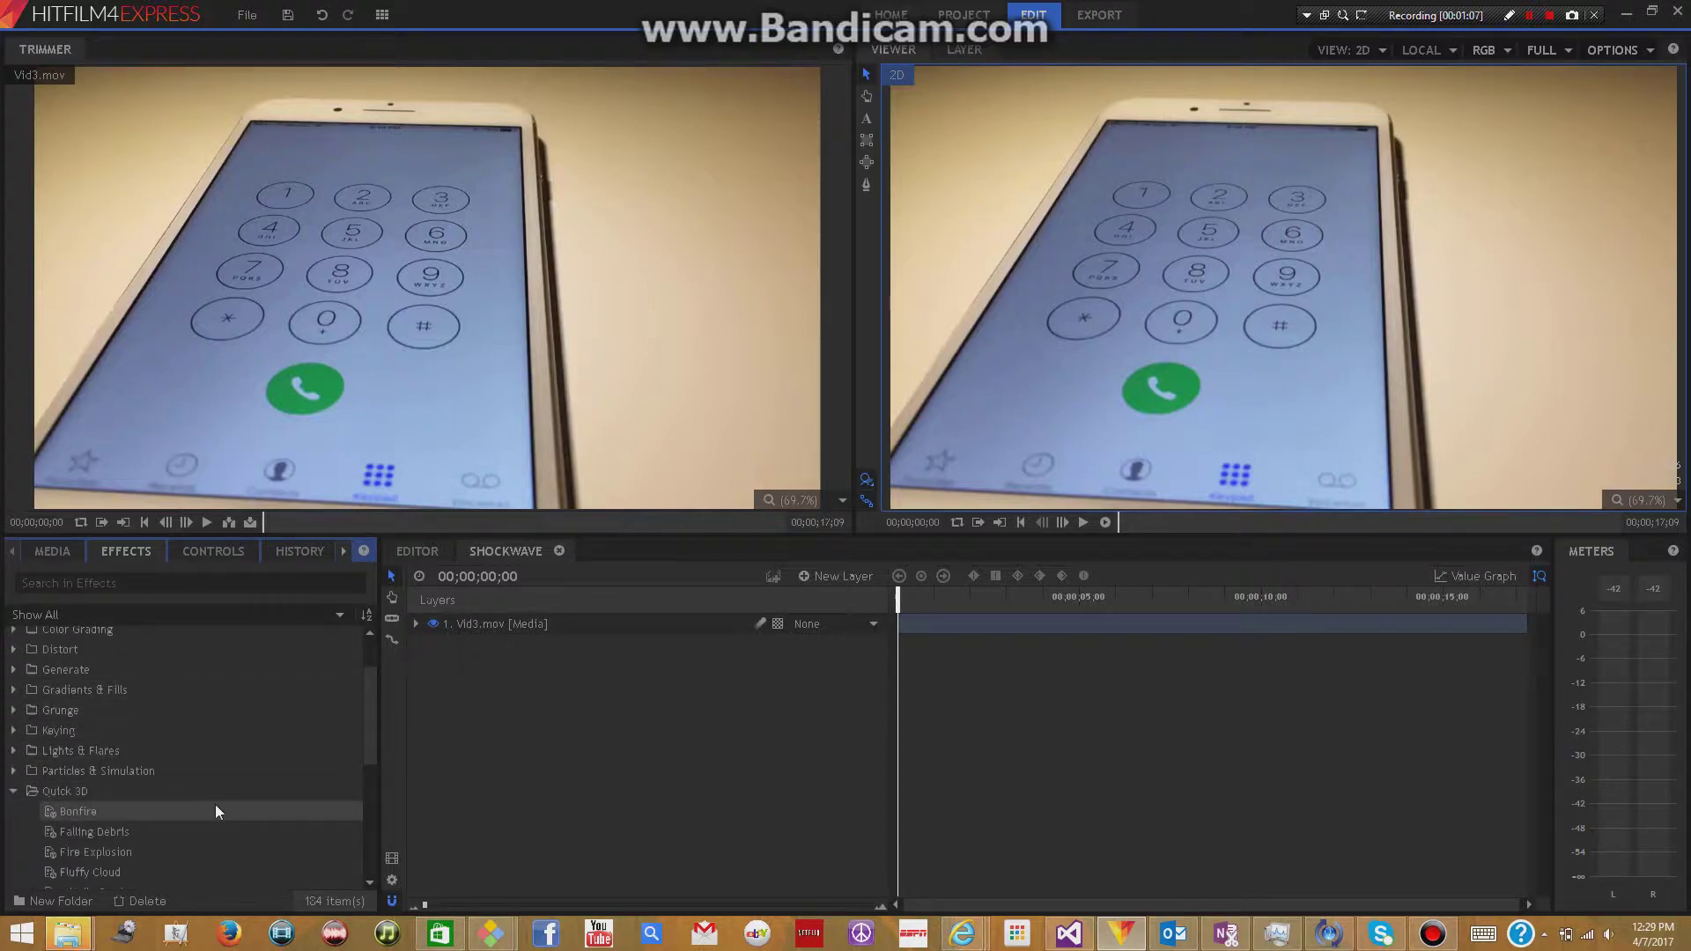
pyautogui.scroll(-3, 215, 805)
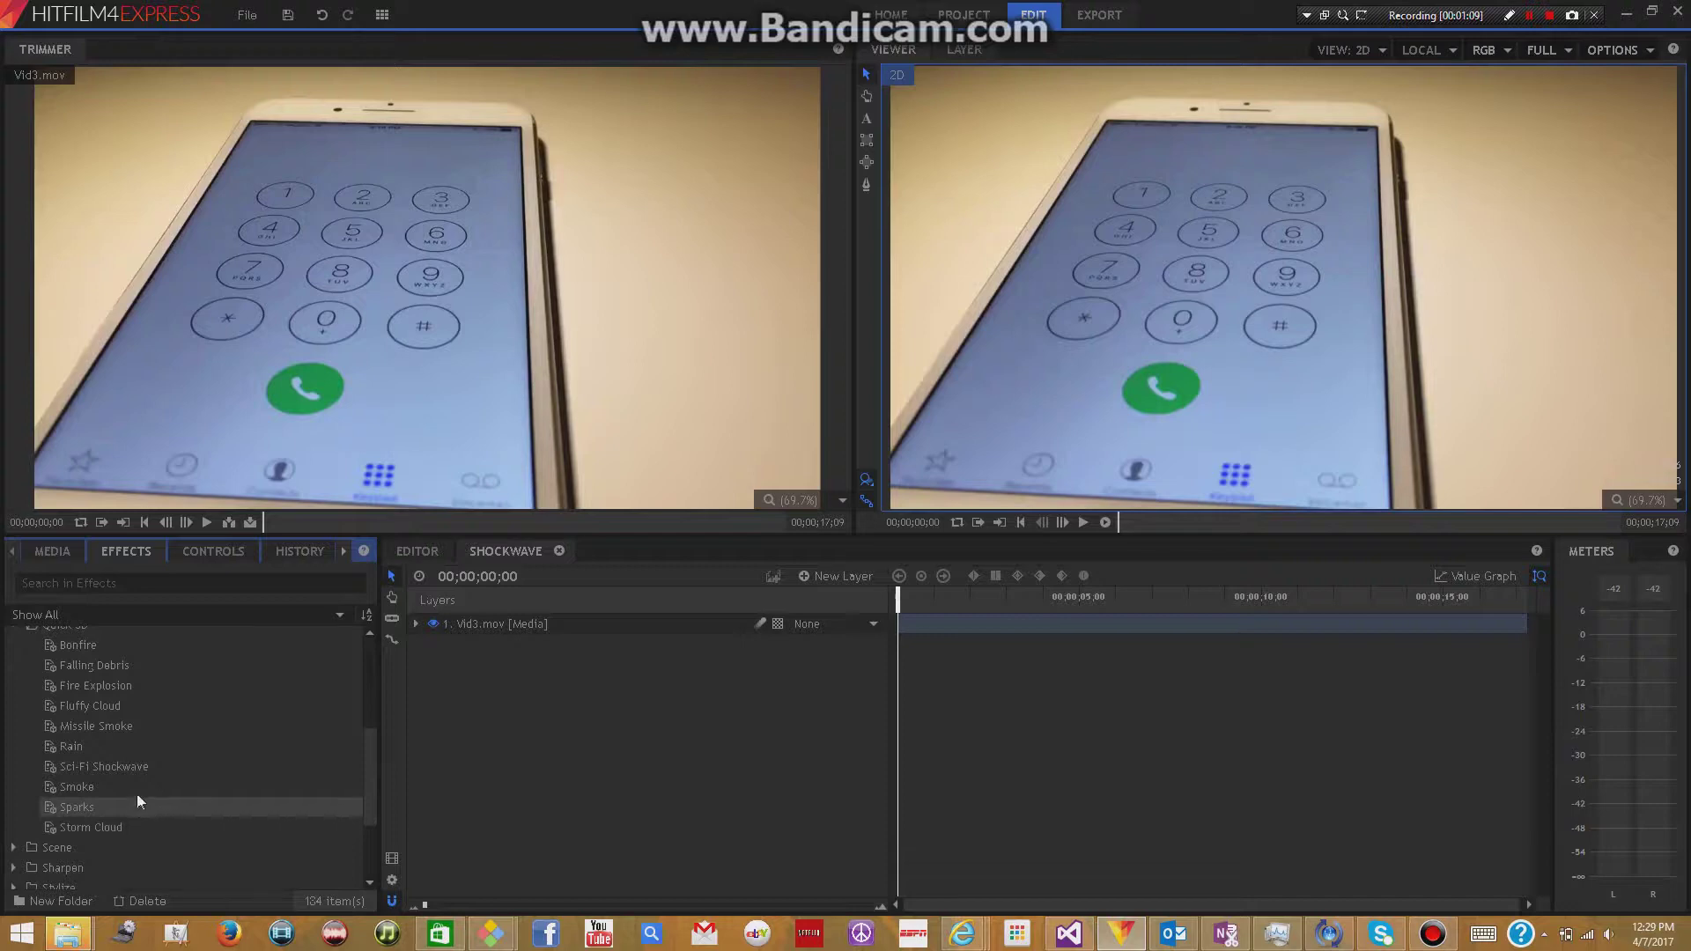
pyautogui.scroll(1, 155, 785)
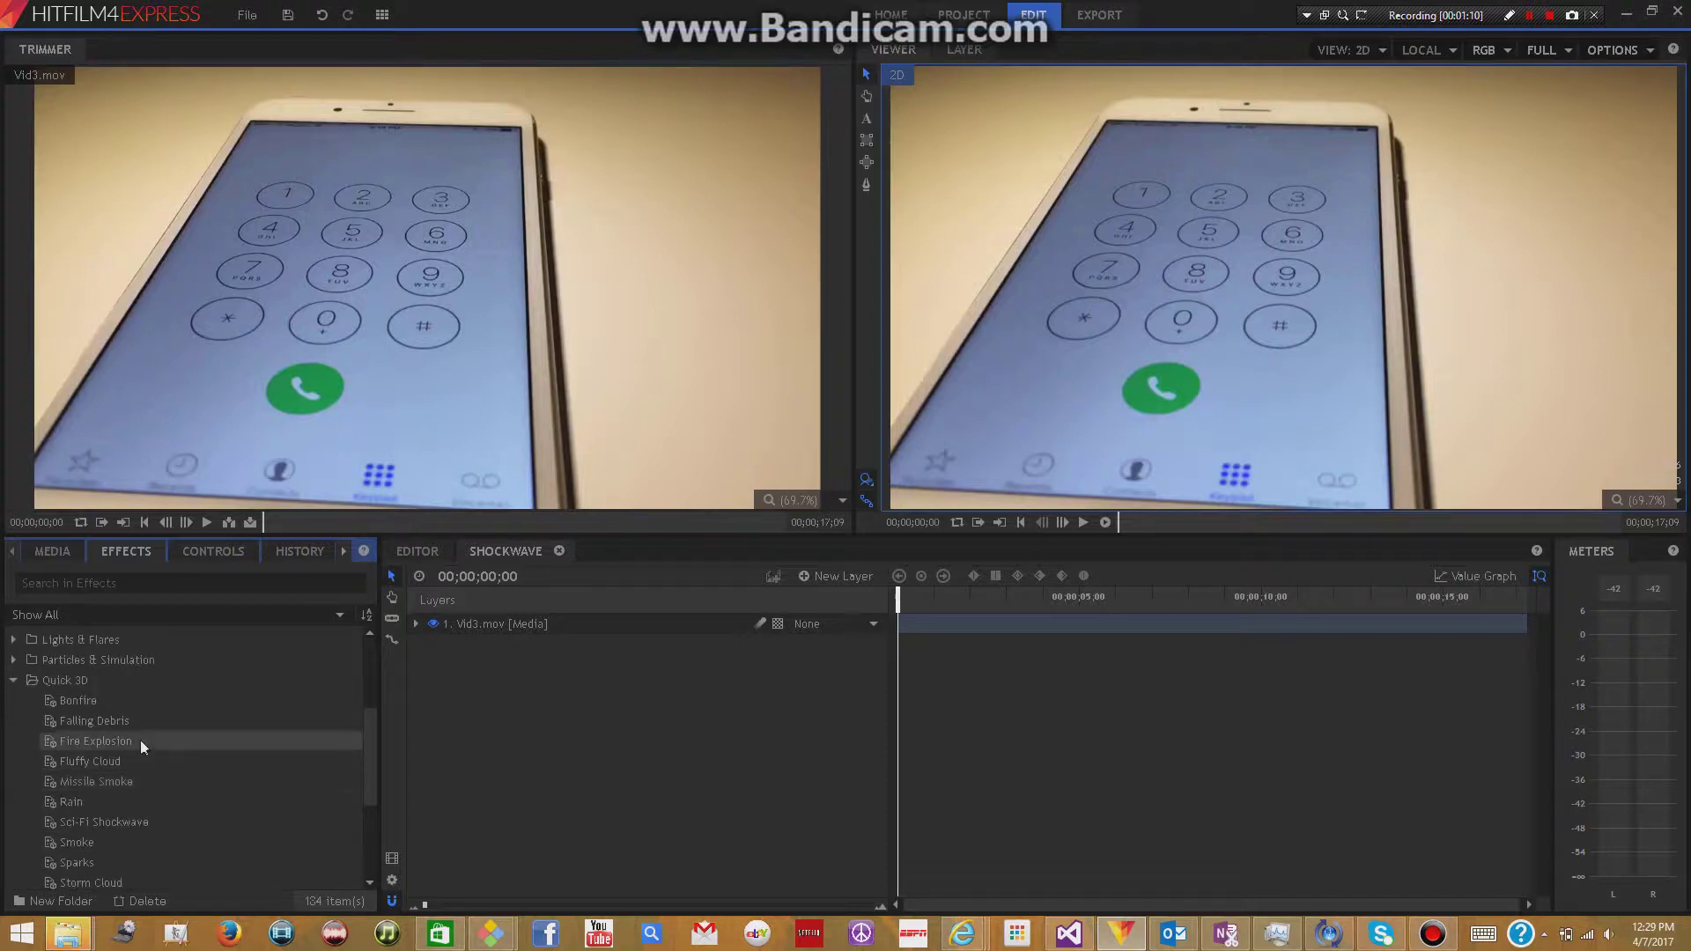
pyautogui.scroll(-1, 150, 739)
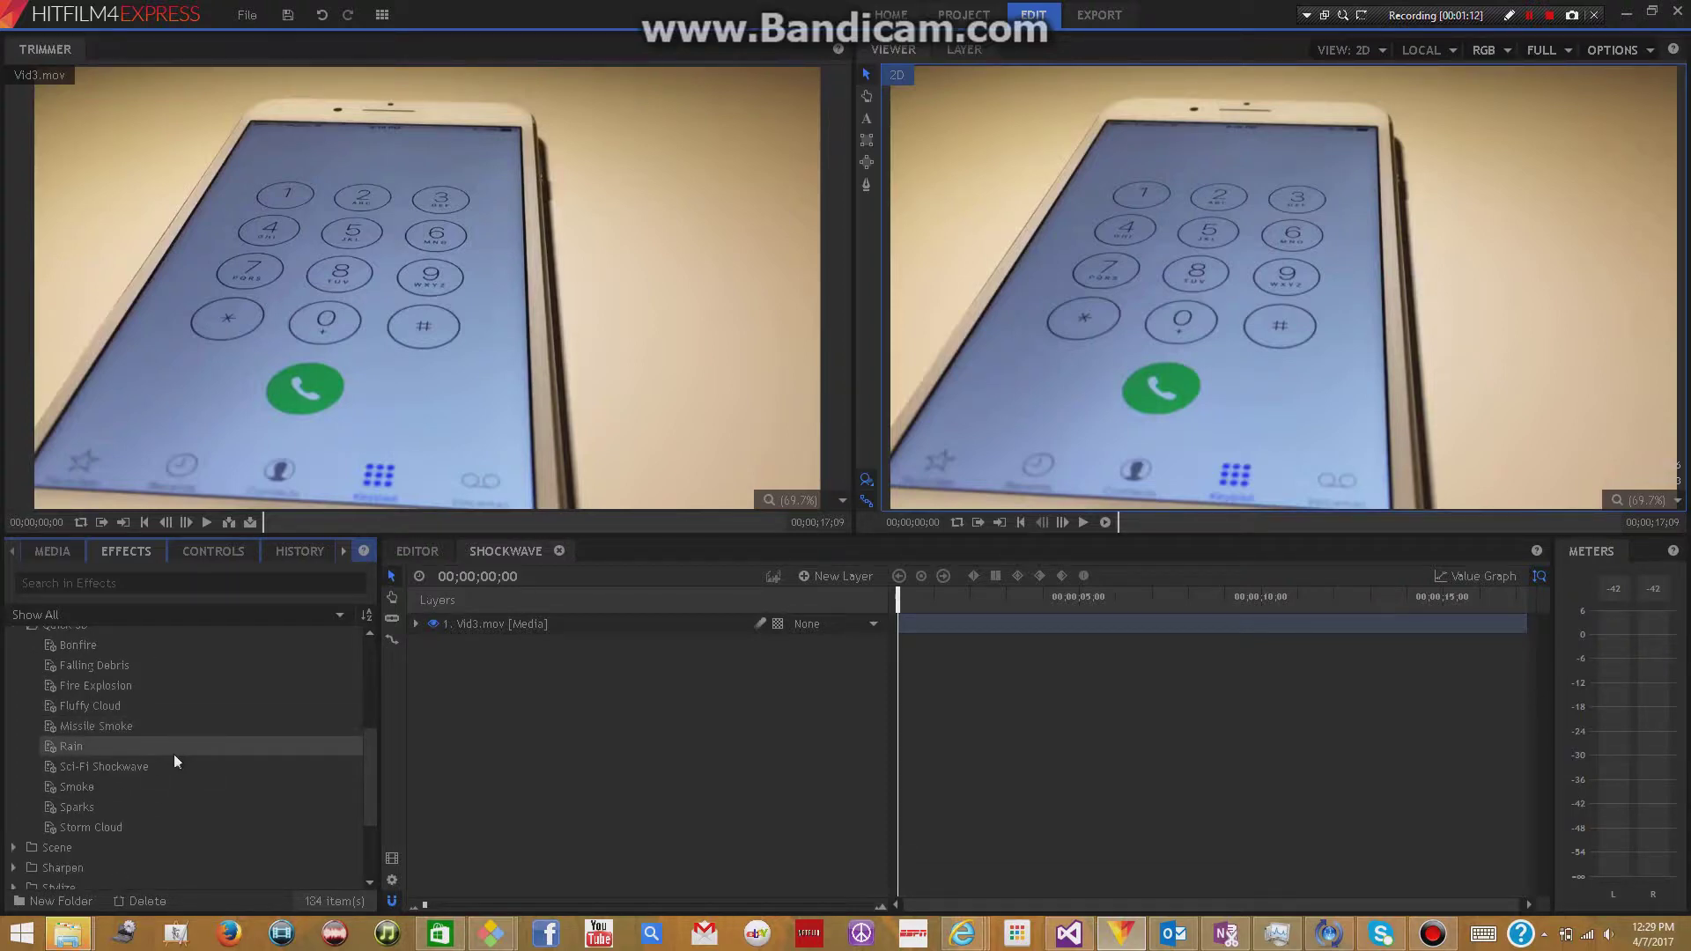
pyautogui.scroll(1, 176, 739)
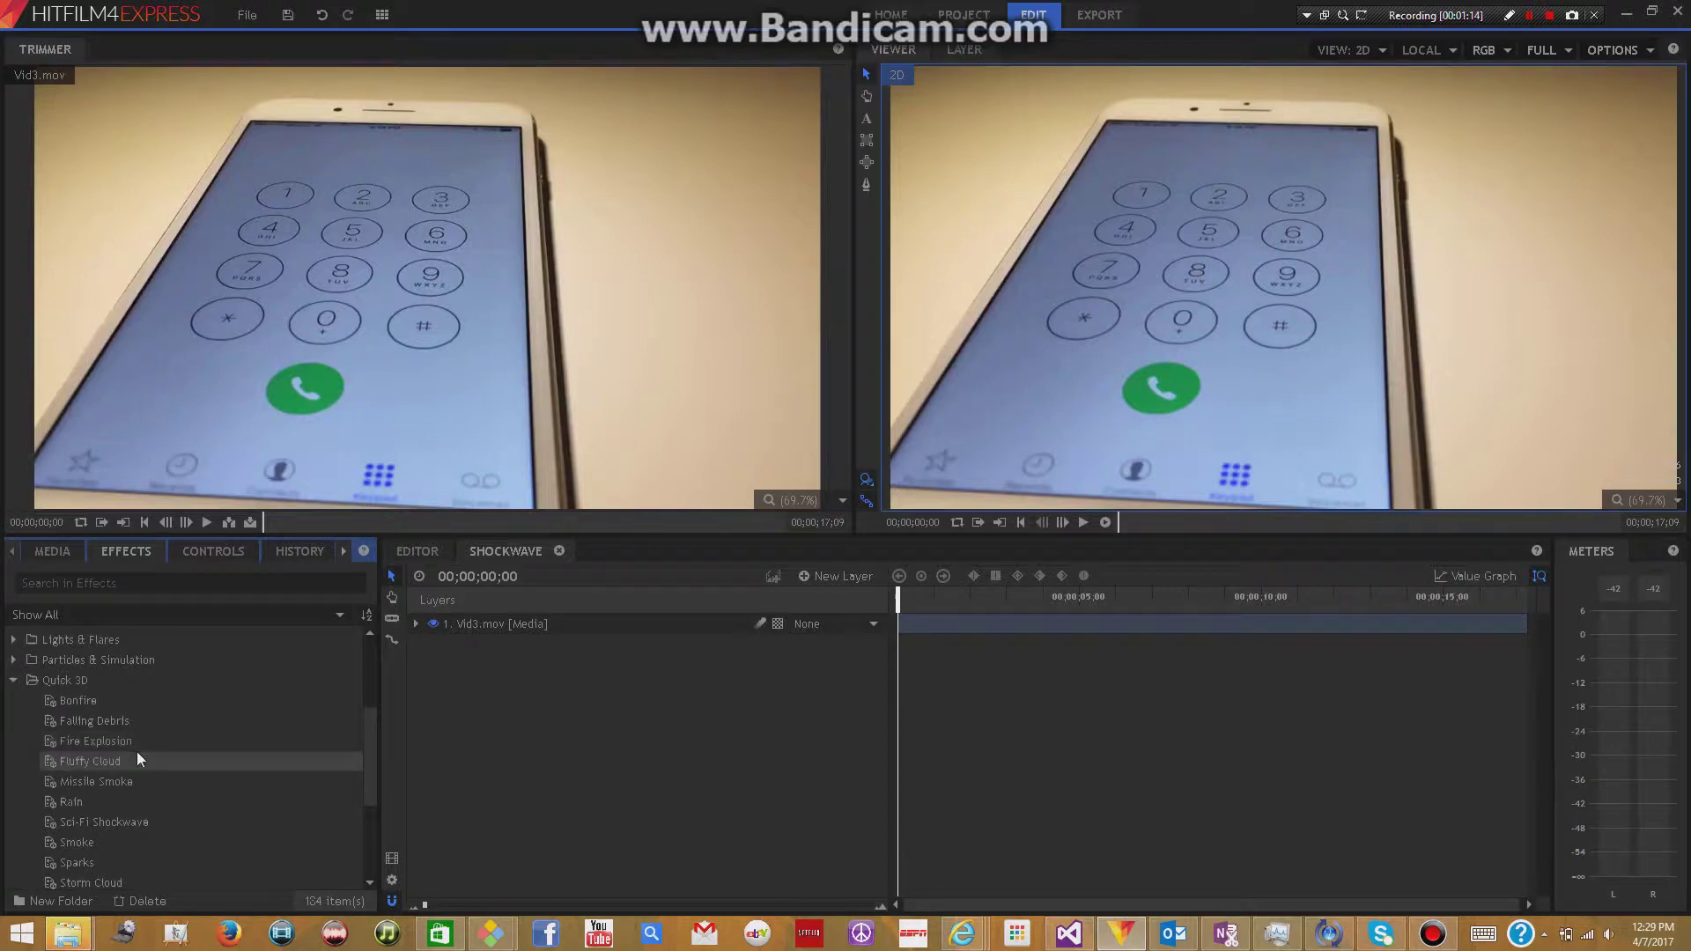
pyautogui.scroll(-1, 154, 765)
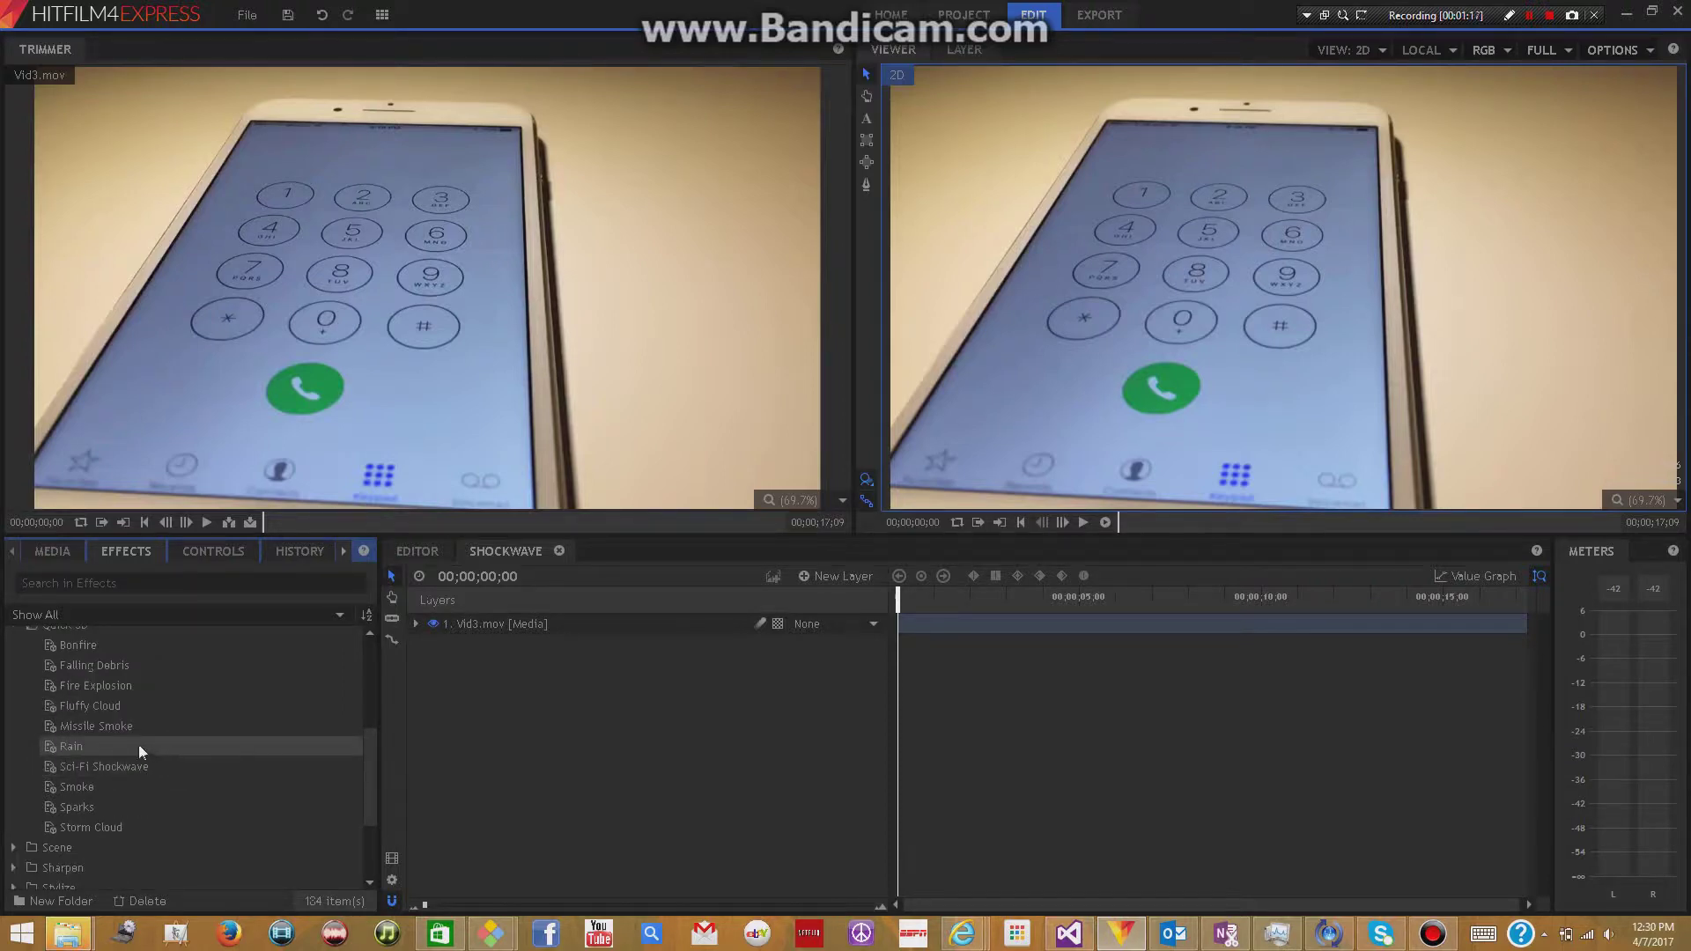
pyautogui.scroll(1, 146, 754)
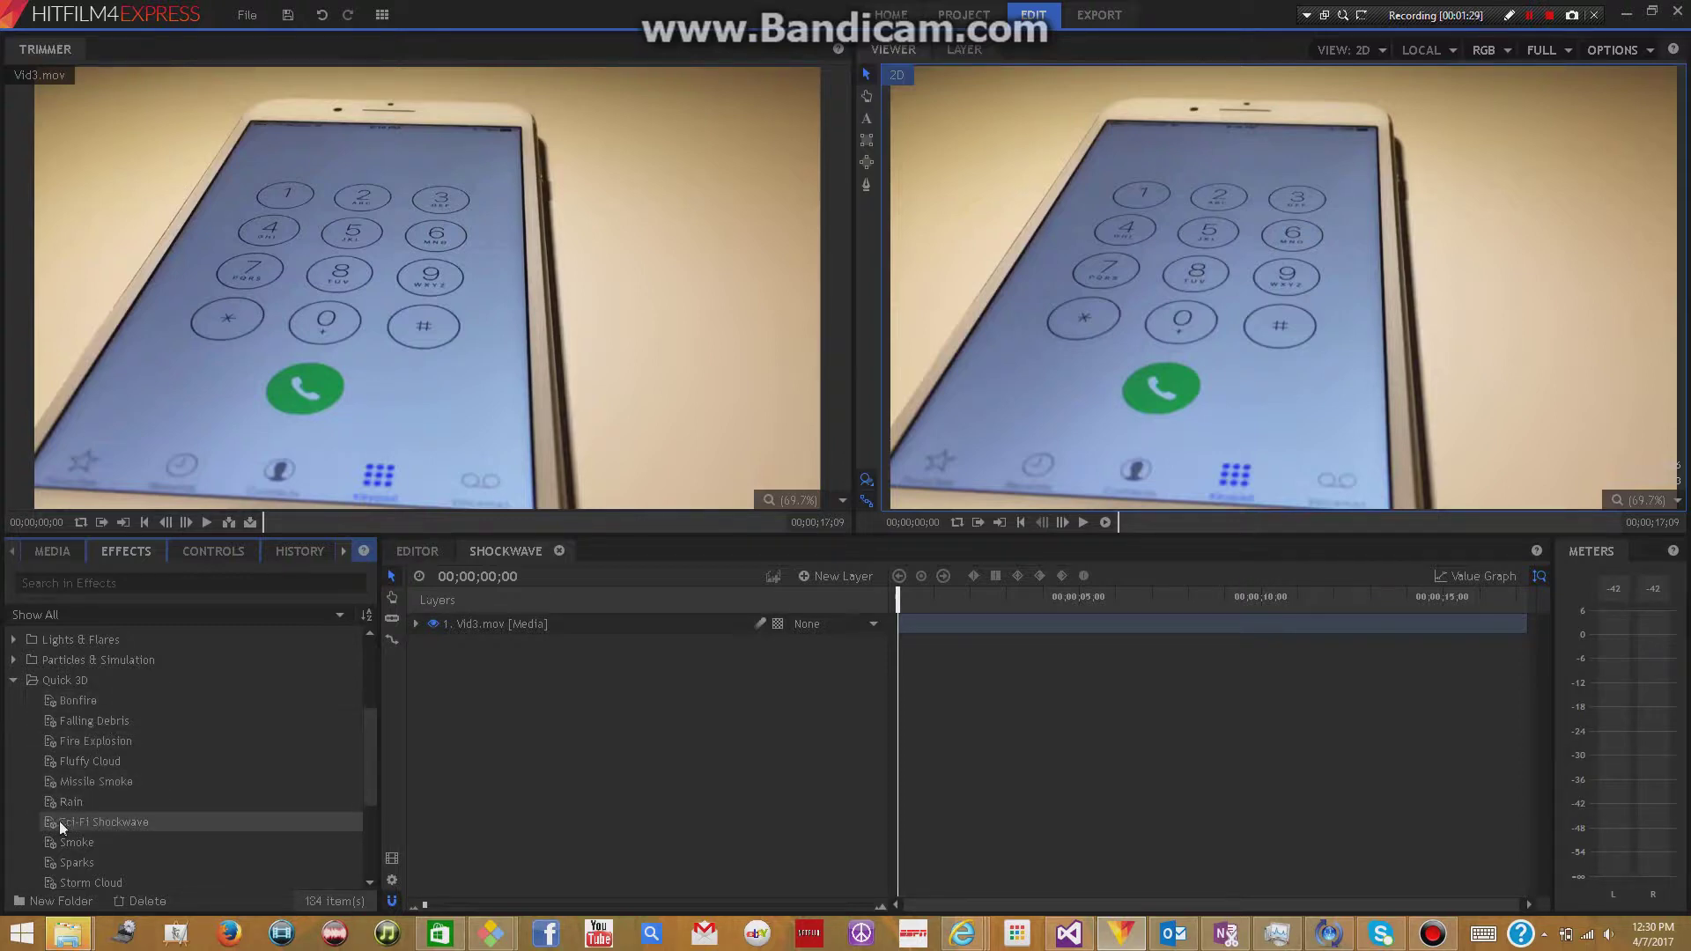
pyautogui.moveTo(59, 821); pyautogui.dragTo(462, 615)
pyautogui.click(456, 642)
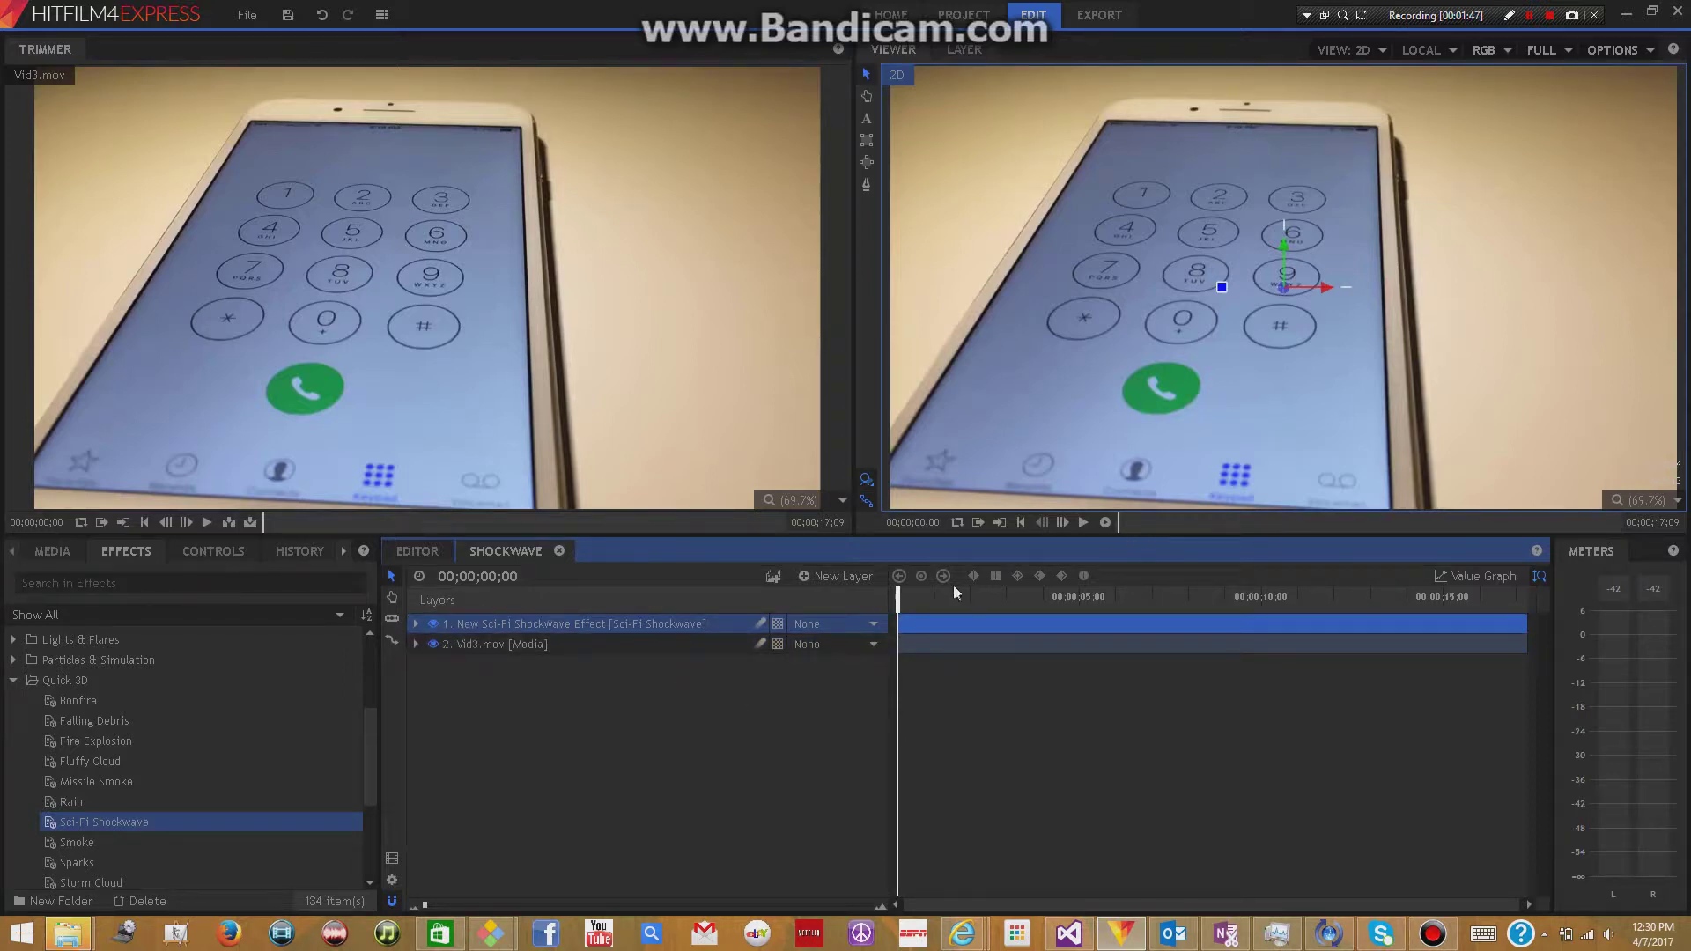
pyautogui.click(1085, 522)
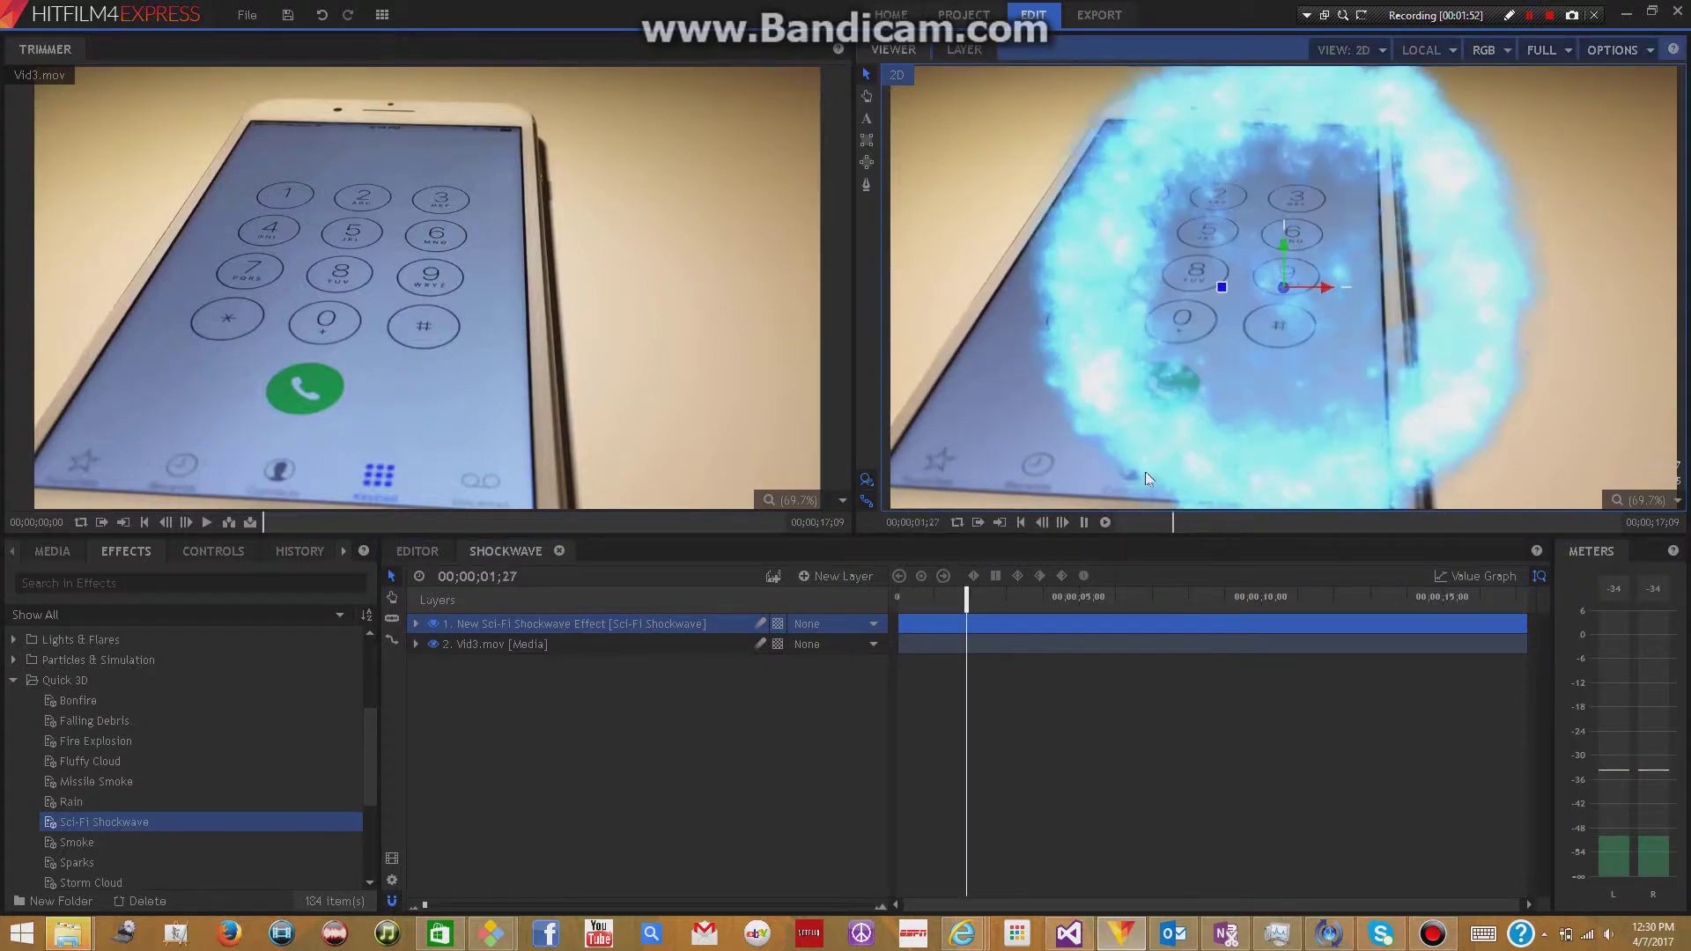
pyautogui.click(1085, 522)
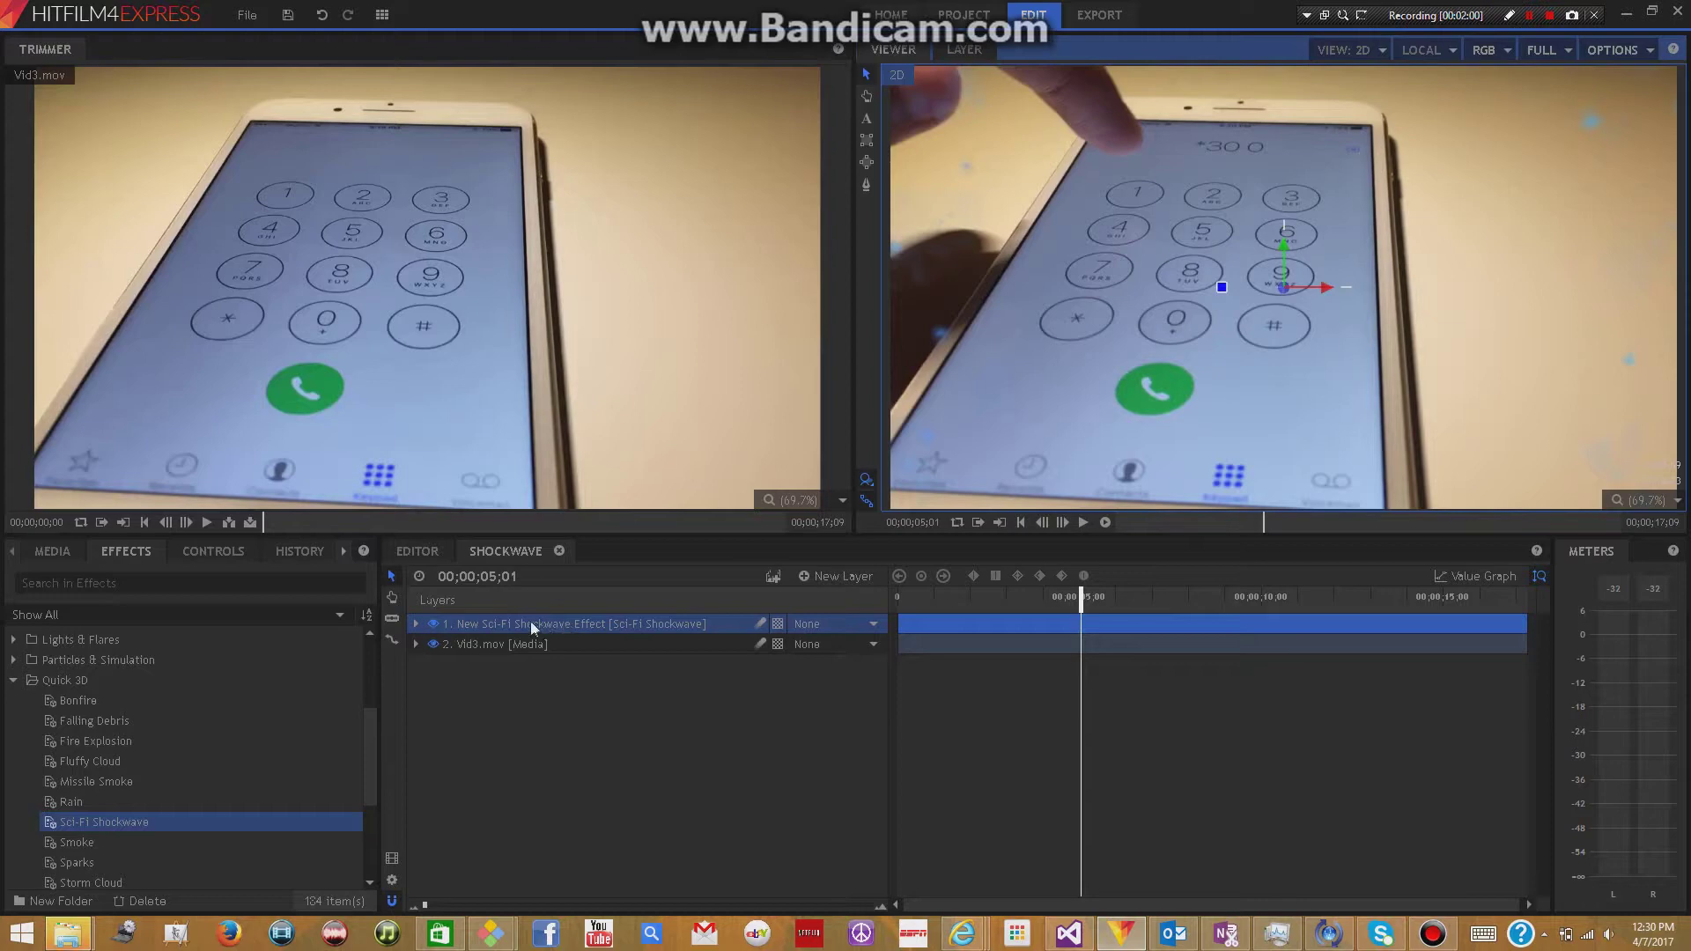
# Move the Sci-Fi Shockwave layer below the Vid3 media layer and play part of the composite shot to compare
pyautogui.moveTo(571, 626); pyautogui.dragTo(568, 654)
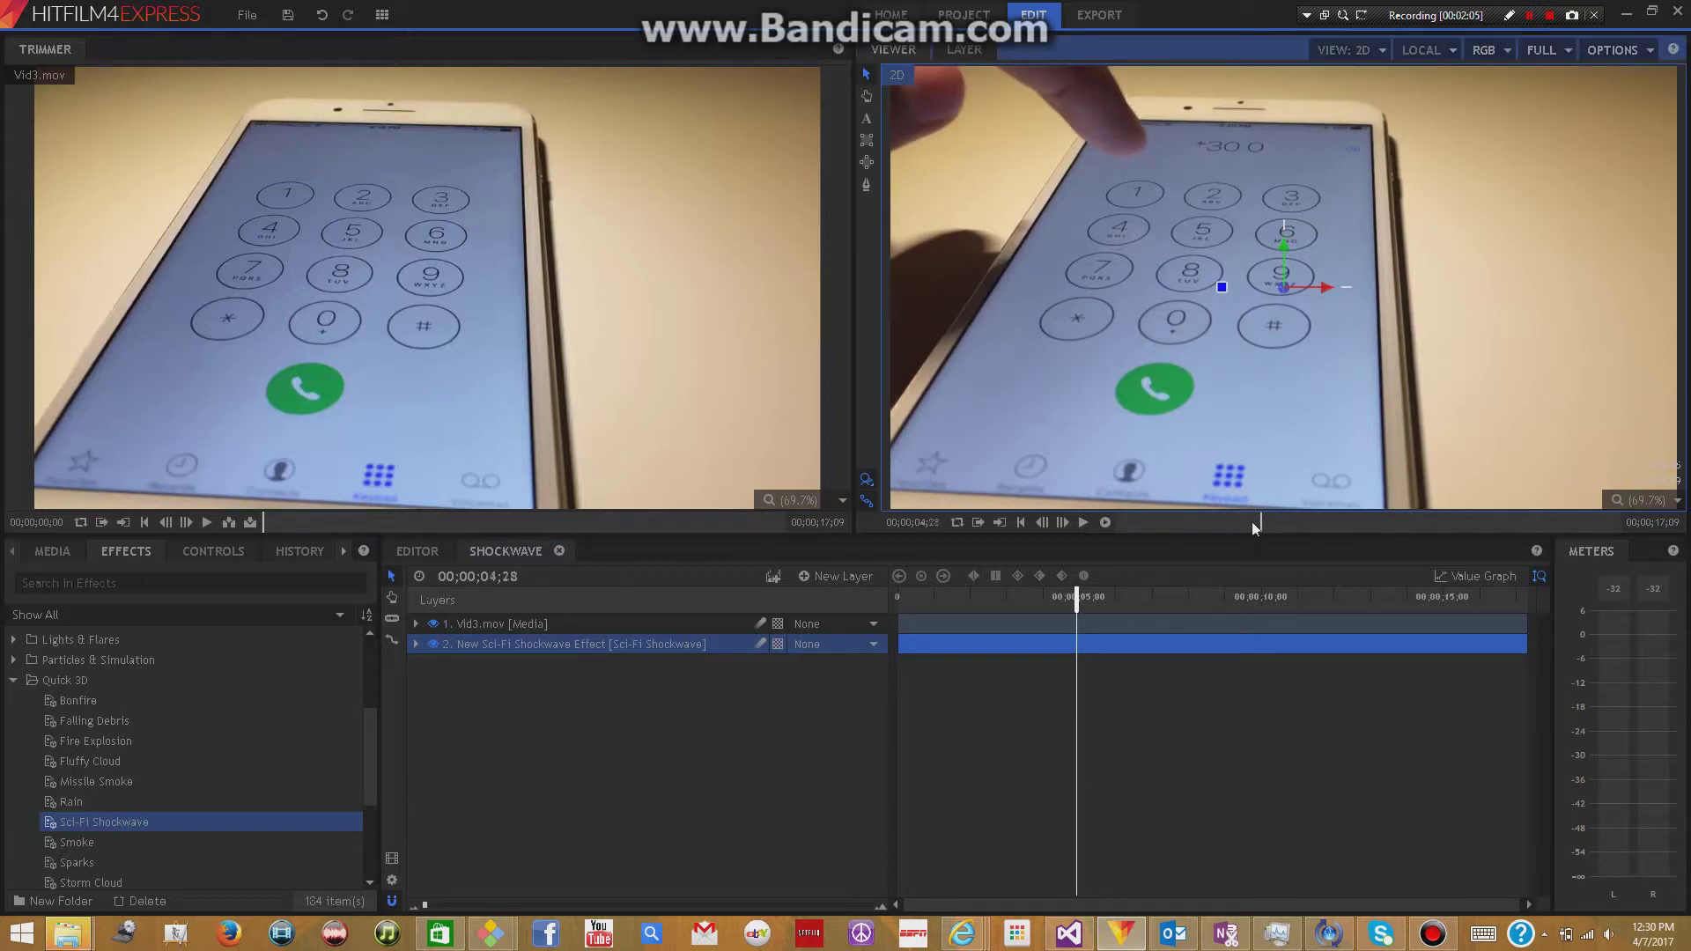
pyautogui.click(1185, 529)
pyautogui.click(1085, 524)
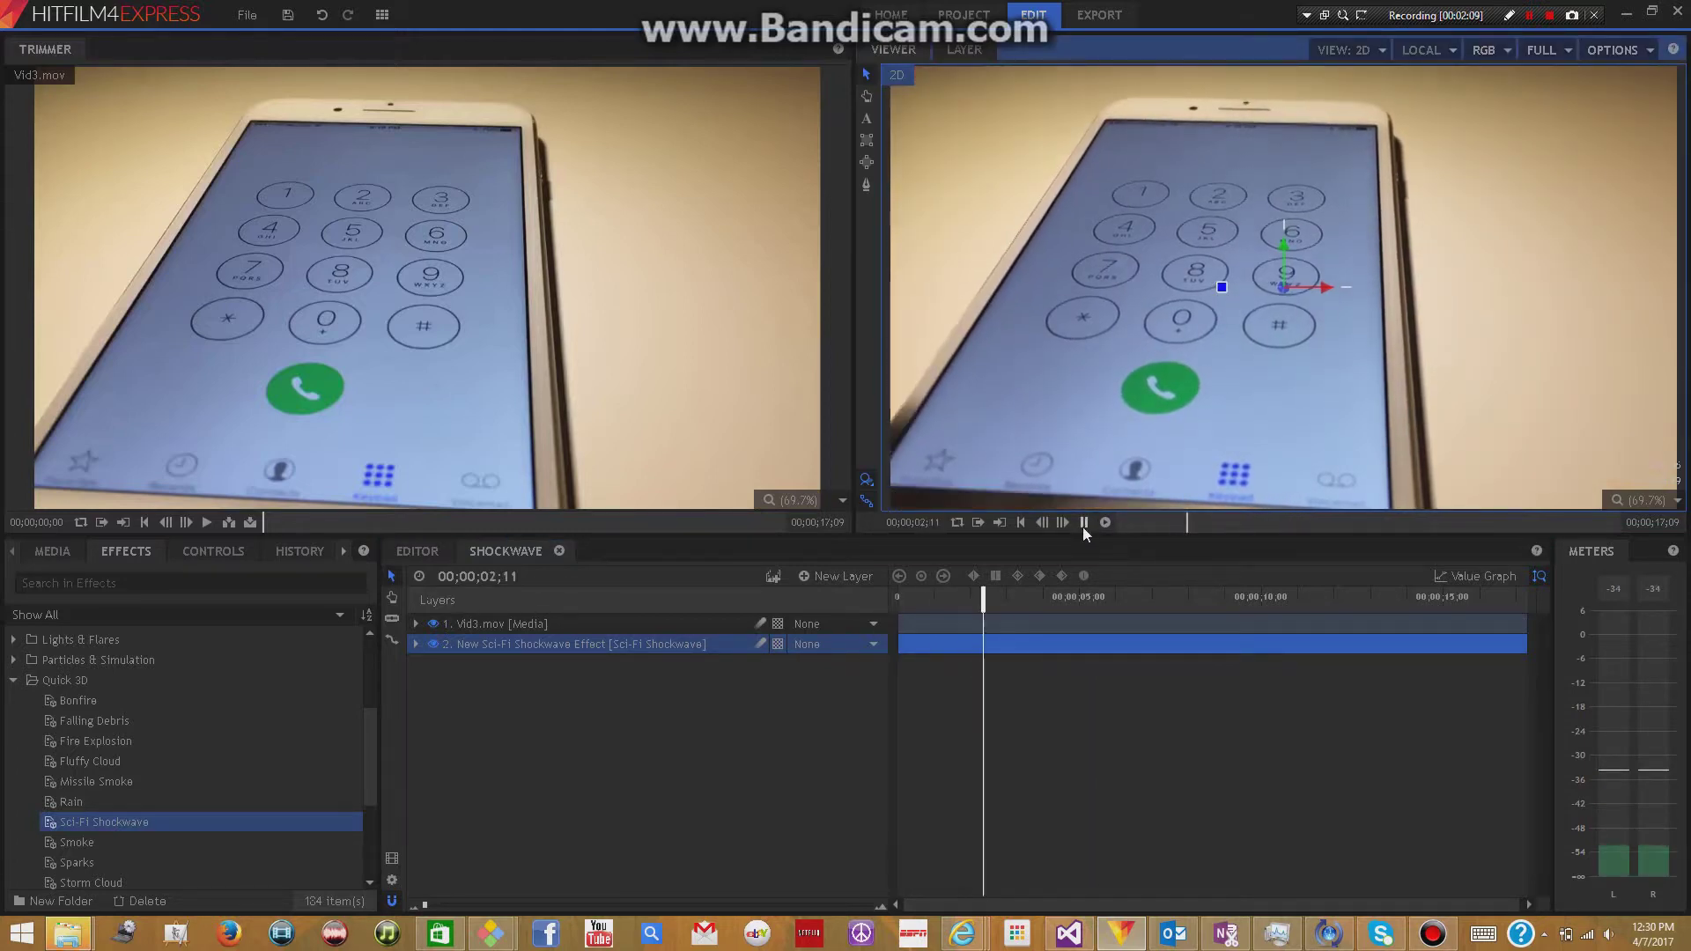
pyautogui.click(1081, 524)
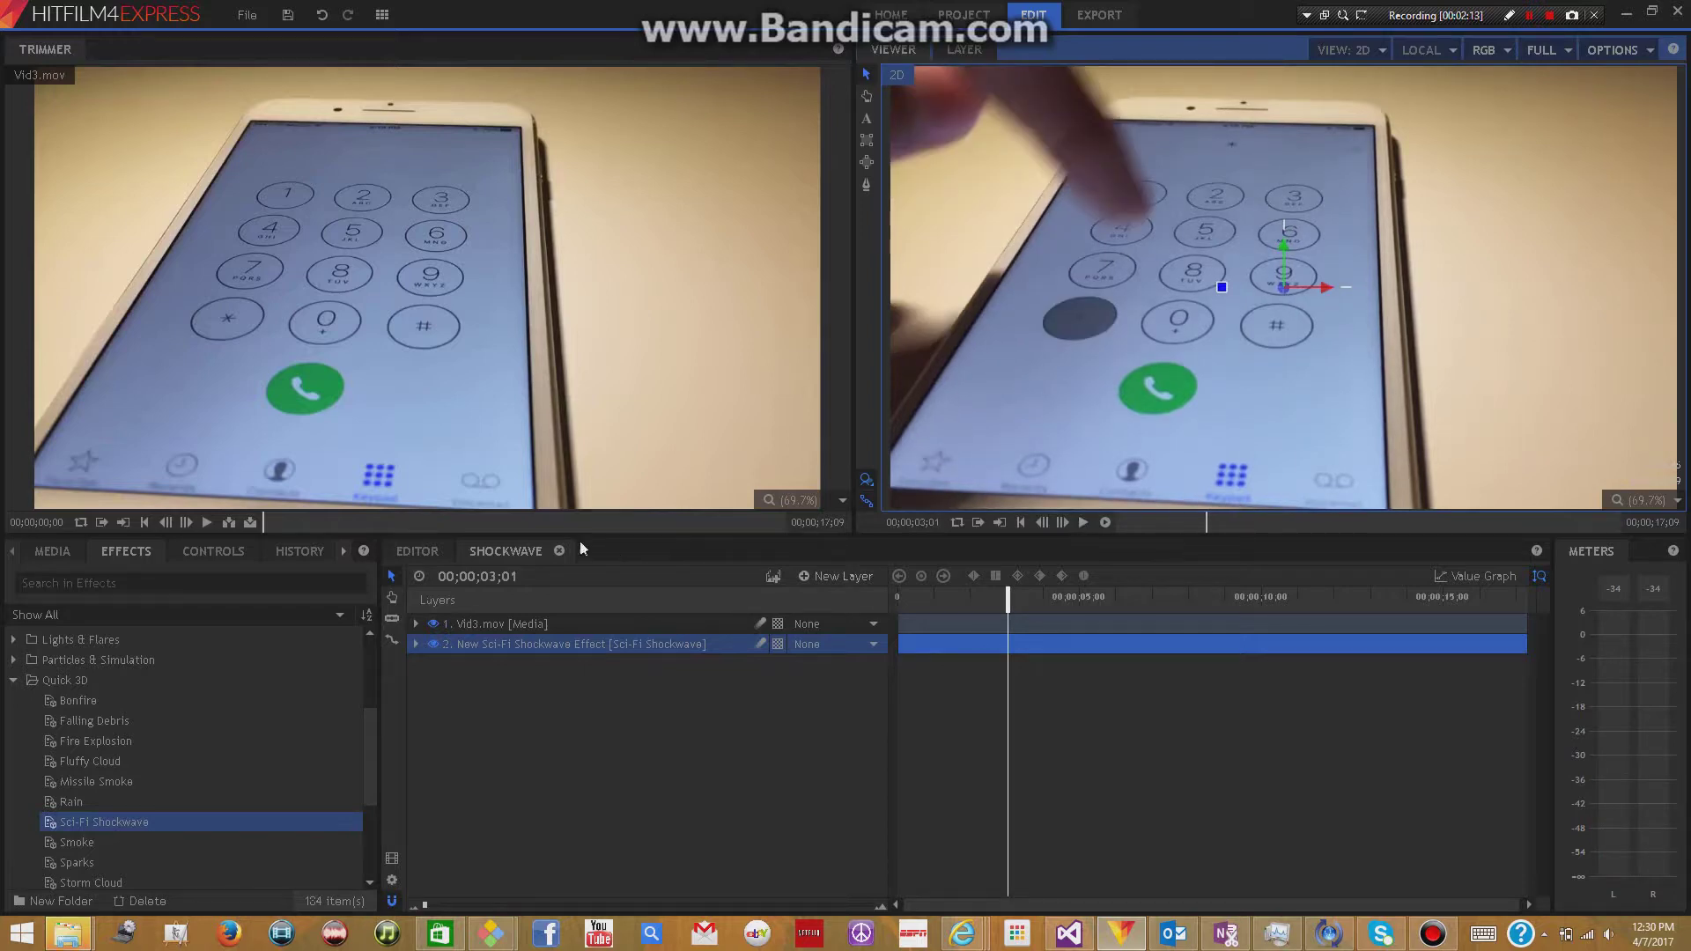
pyautogui.click(425, 552)
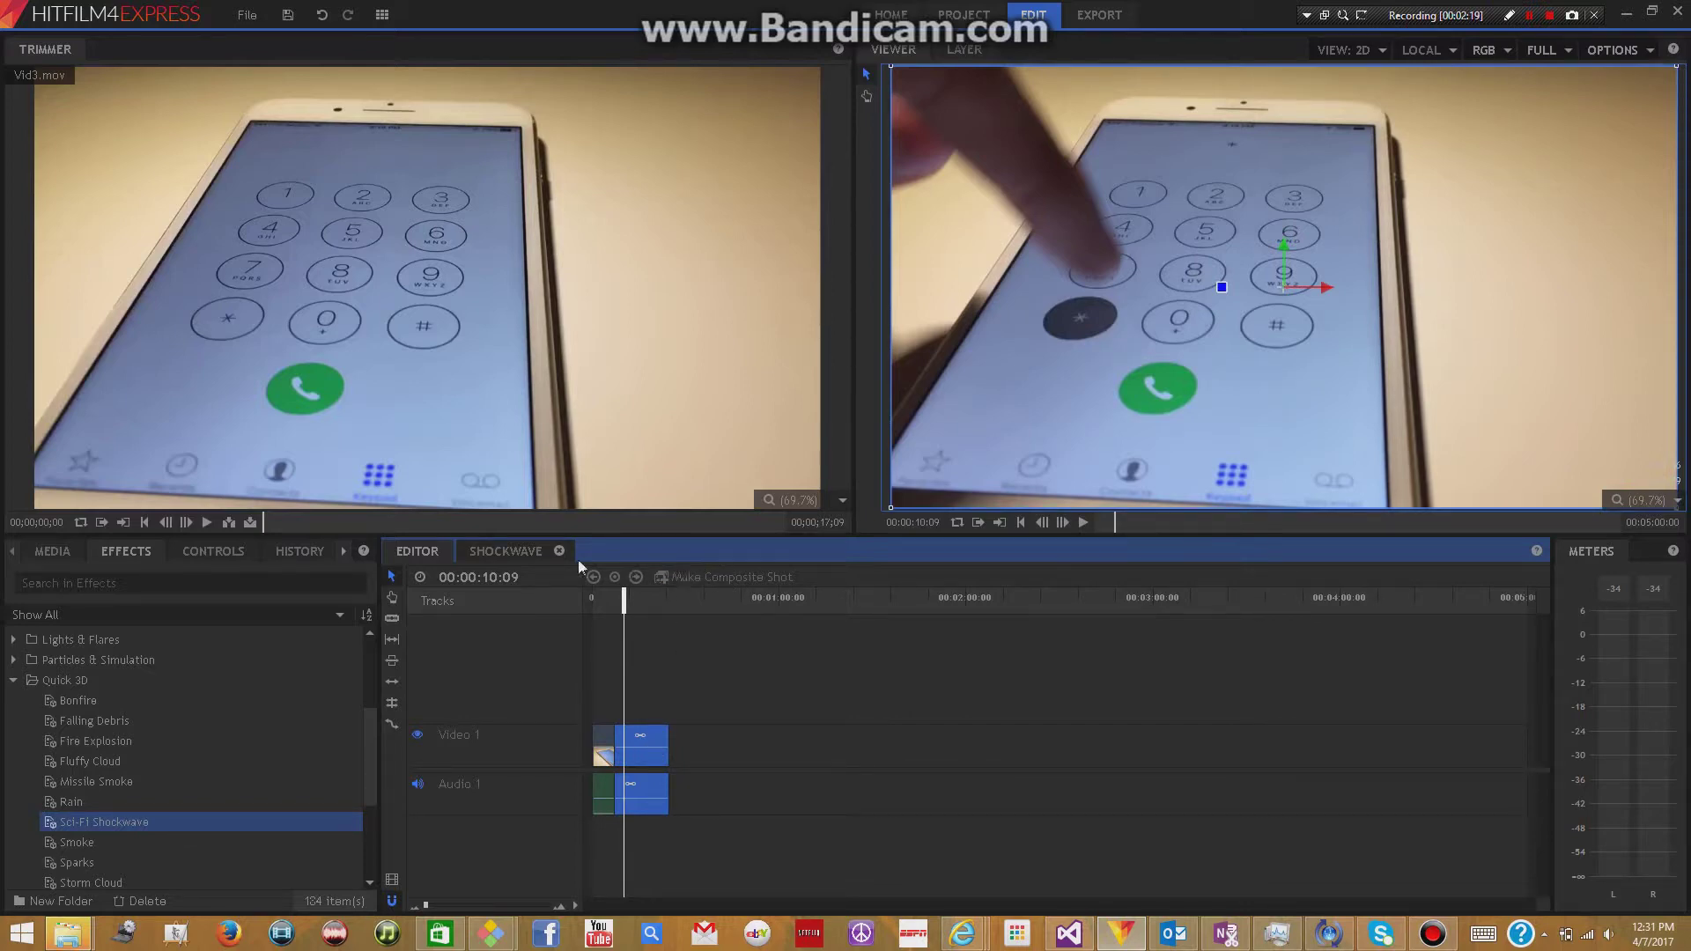
pyautogui.click(491, 553)
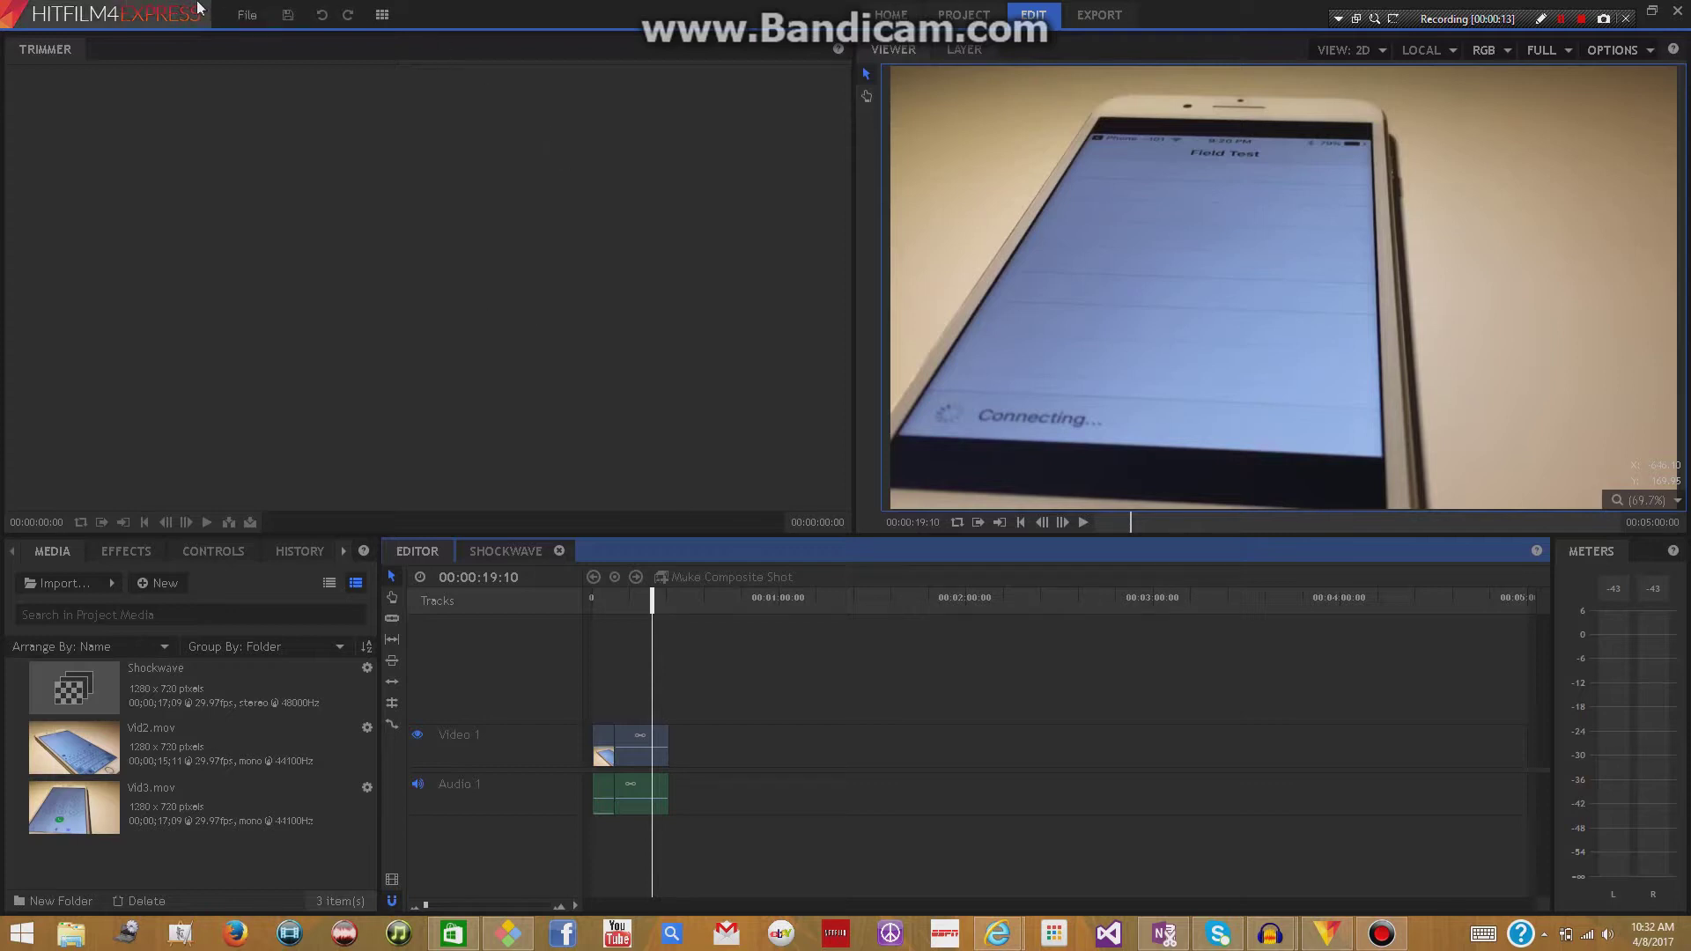
pyautogui.click(257, 21)
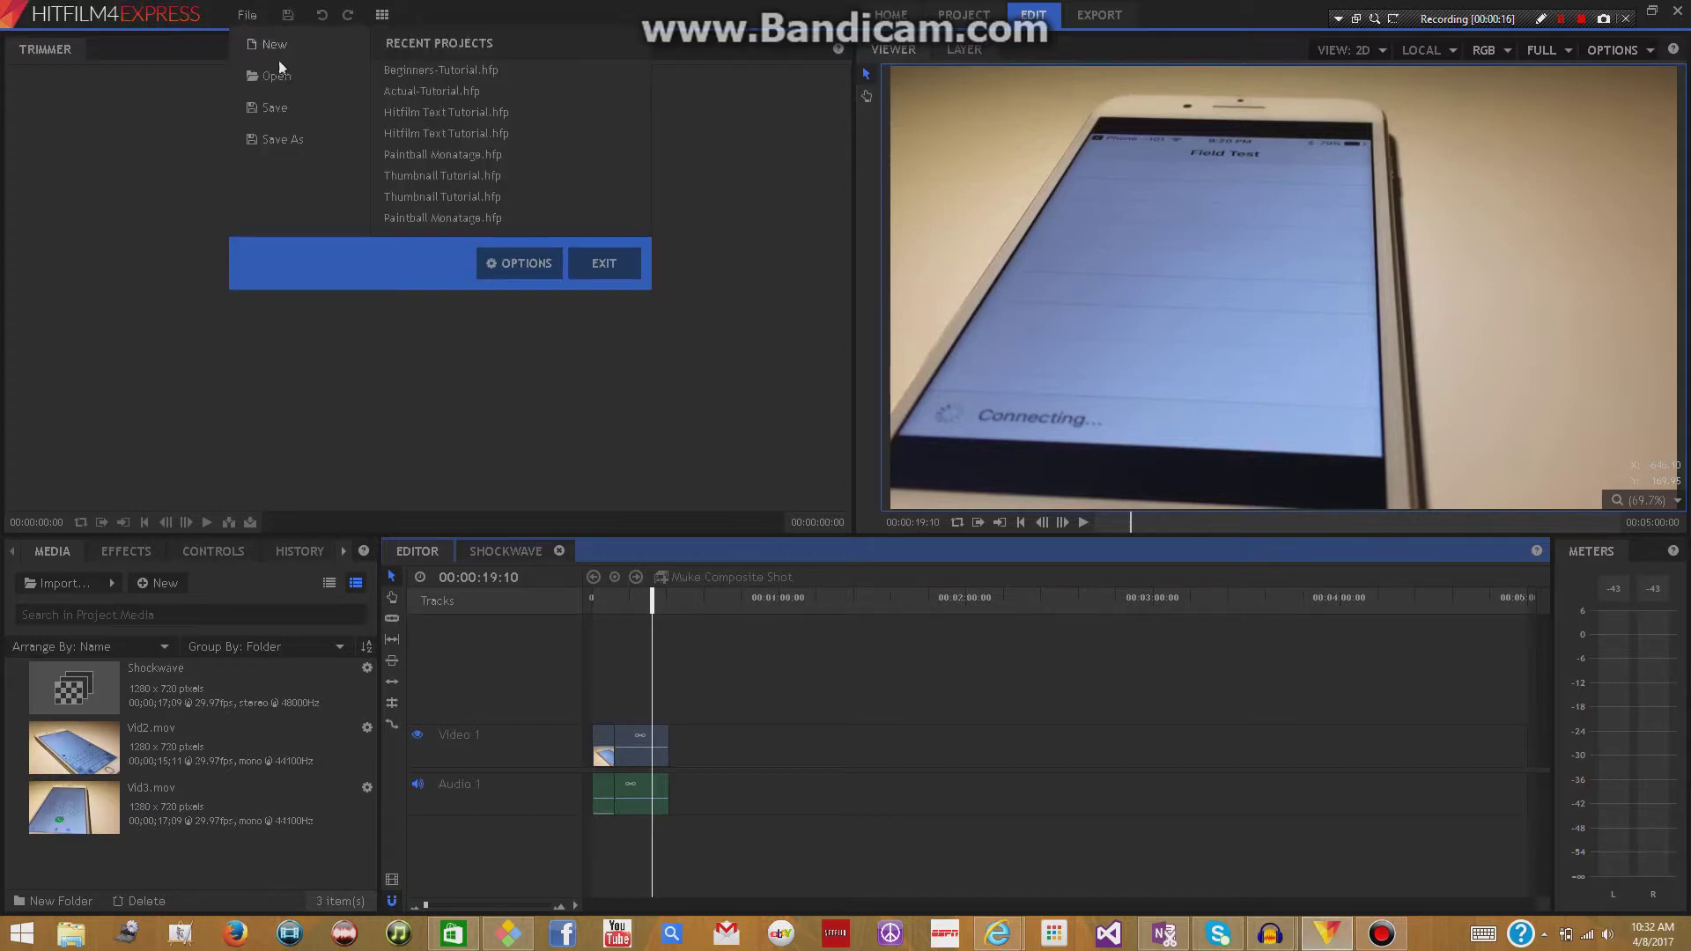
pyautogui.click(289, 138)
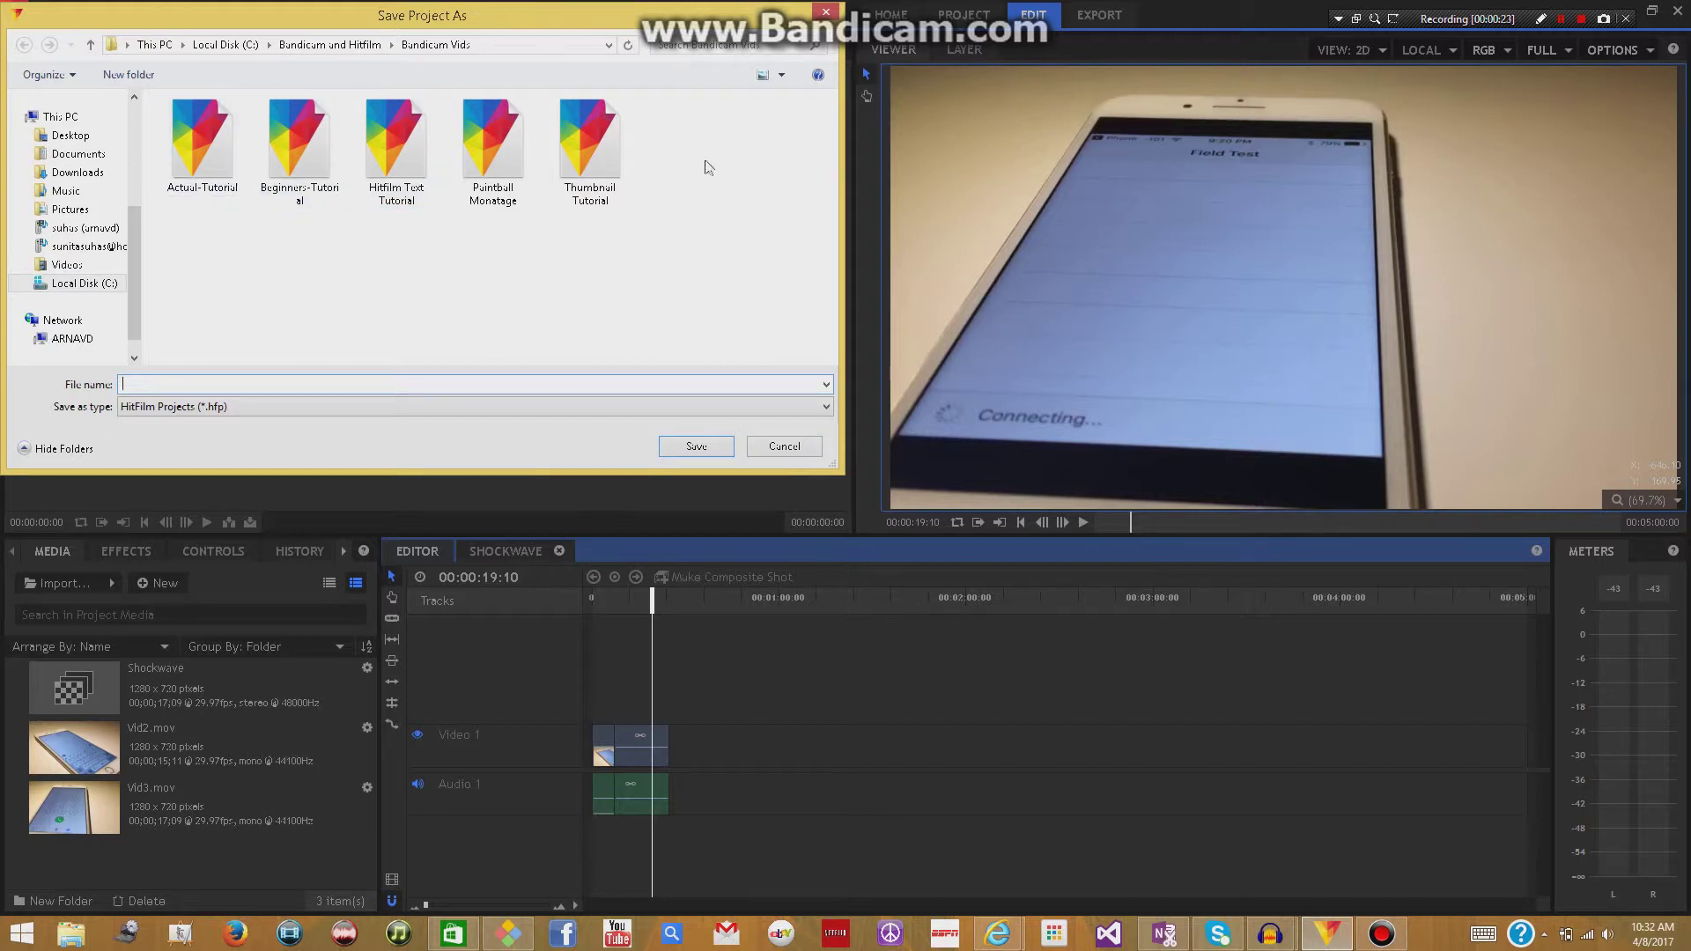
pyautogui.click(768, 449)
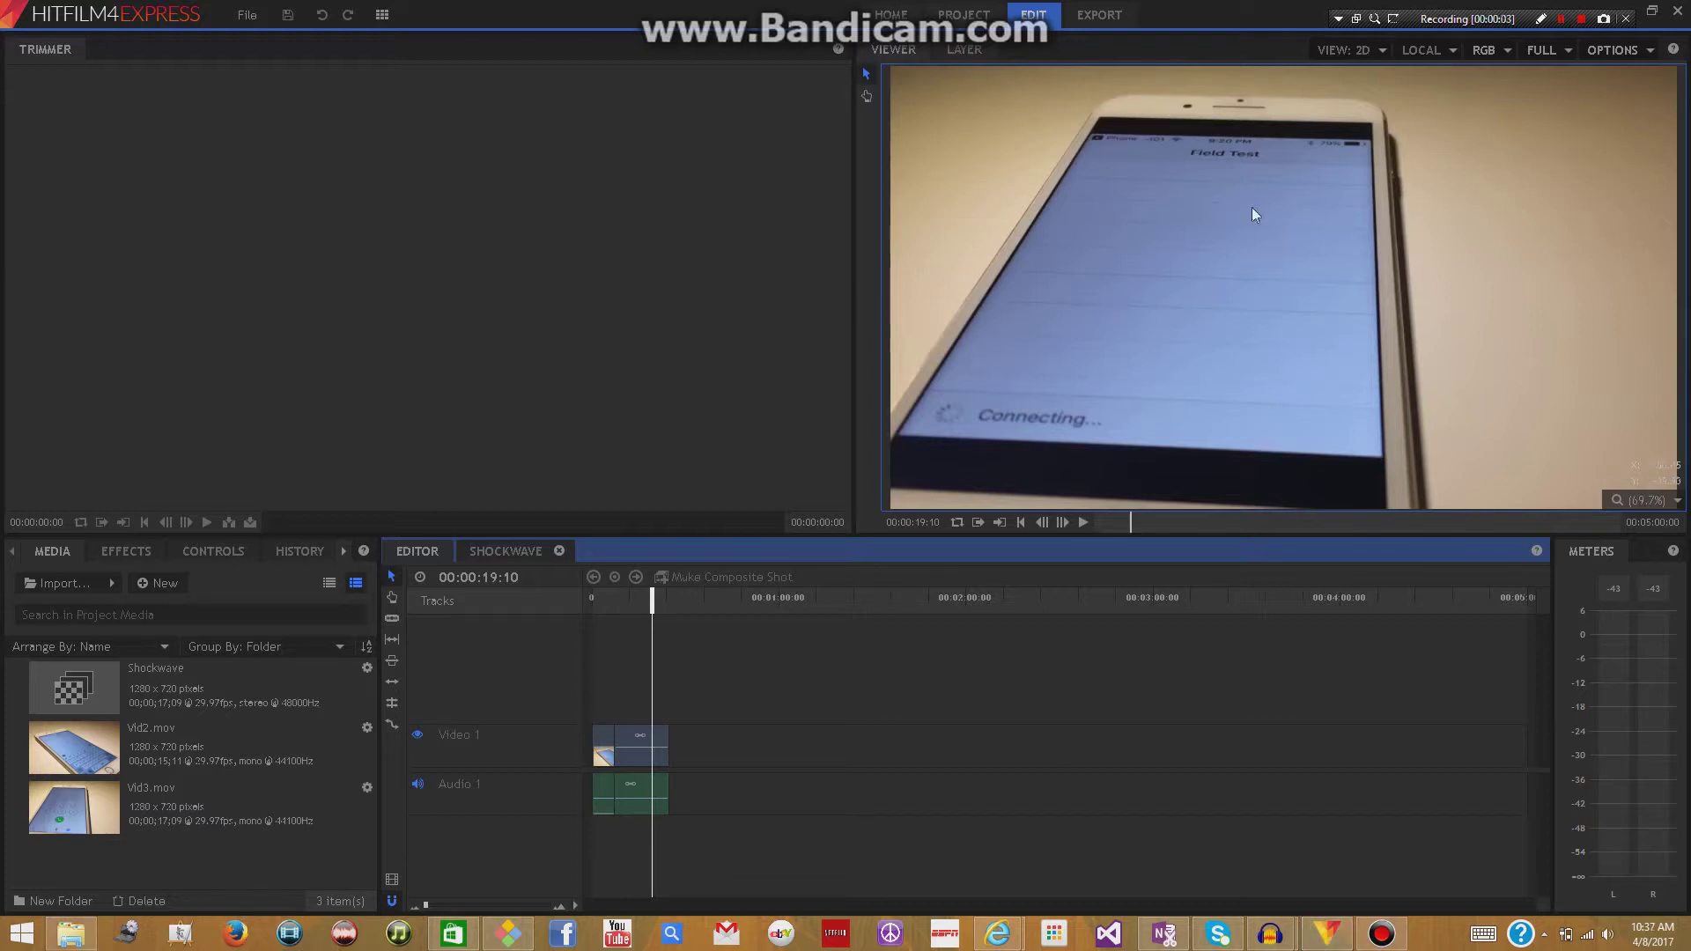
# Open the export settings and choose the Editor timeline with Content Area as the export area for YouTube
pyautogui.click(1096, 14)
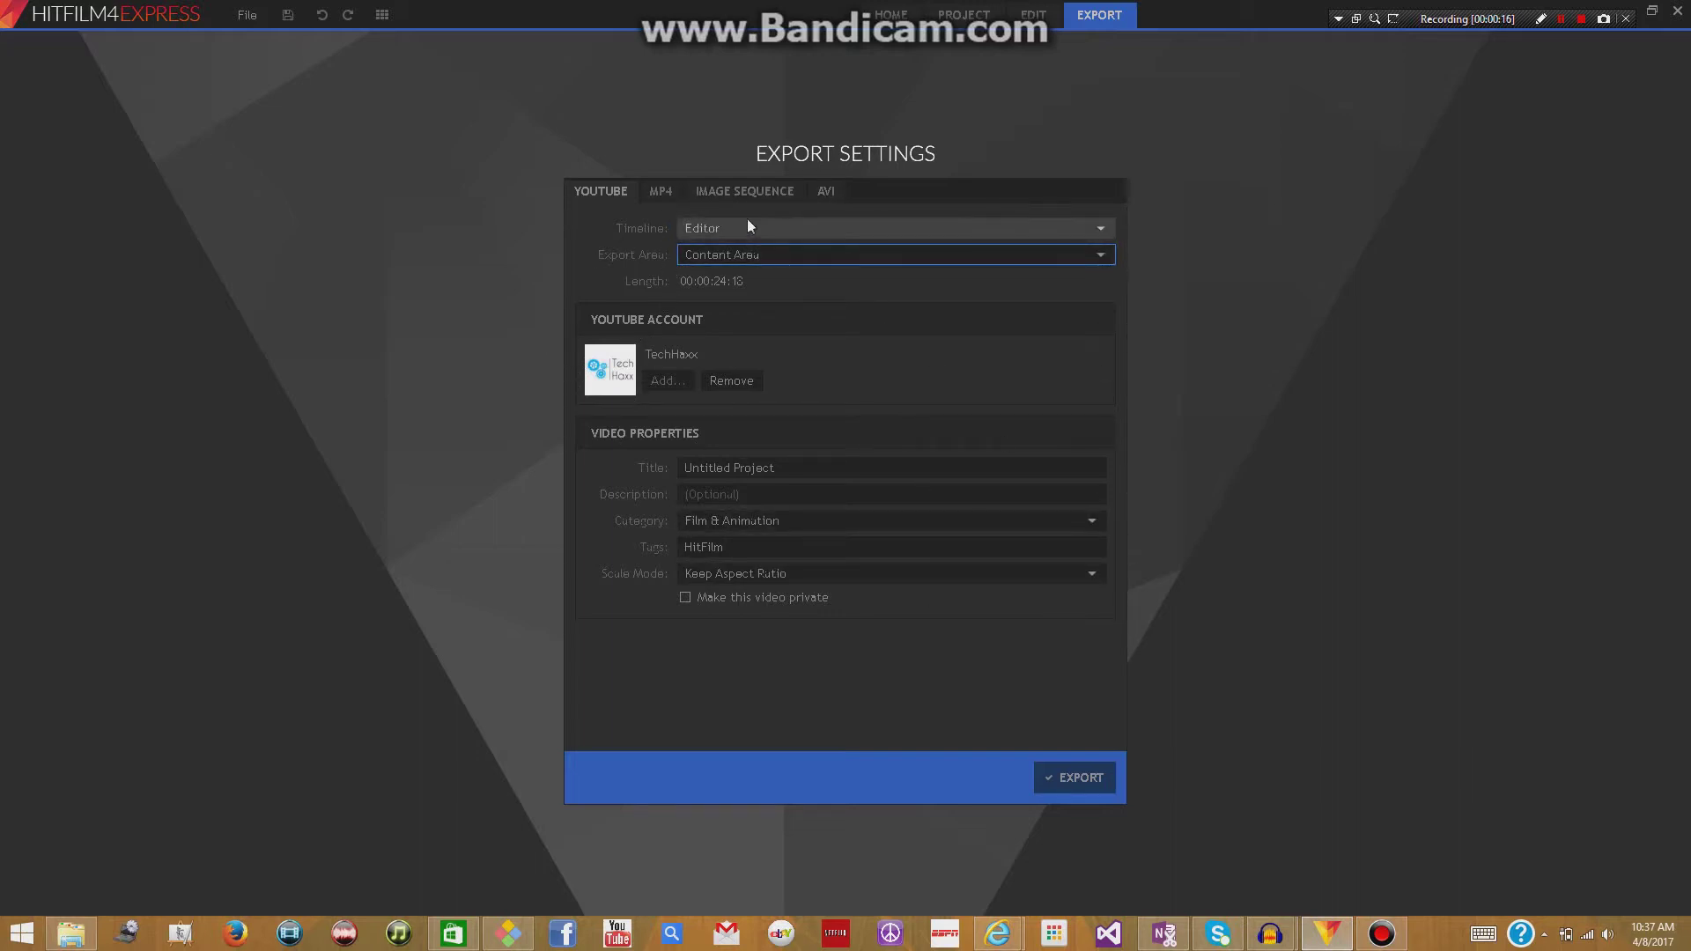
pyautogui.click(1110, 229)
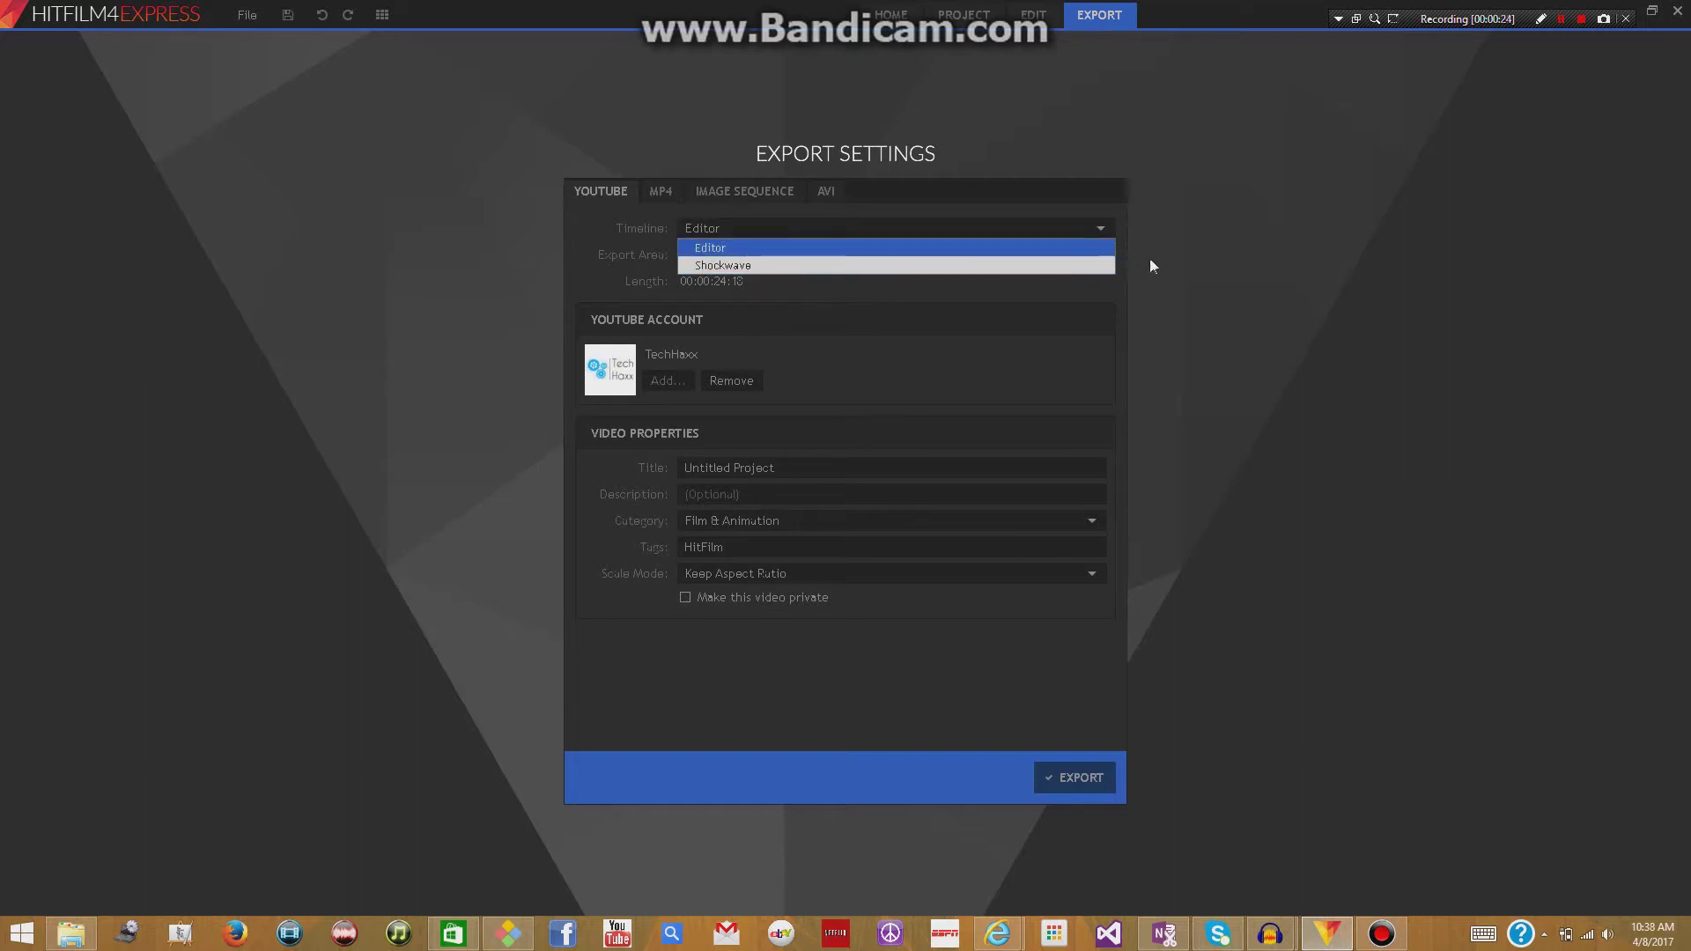
pyautogui.click(798, 250)
pyautogui.click(879, 255)
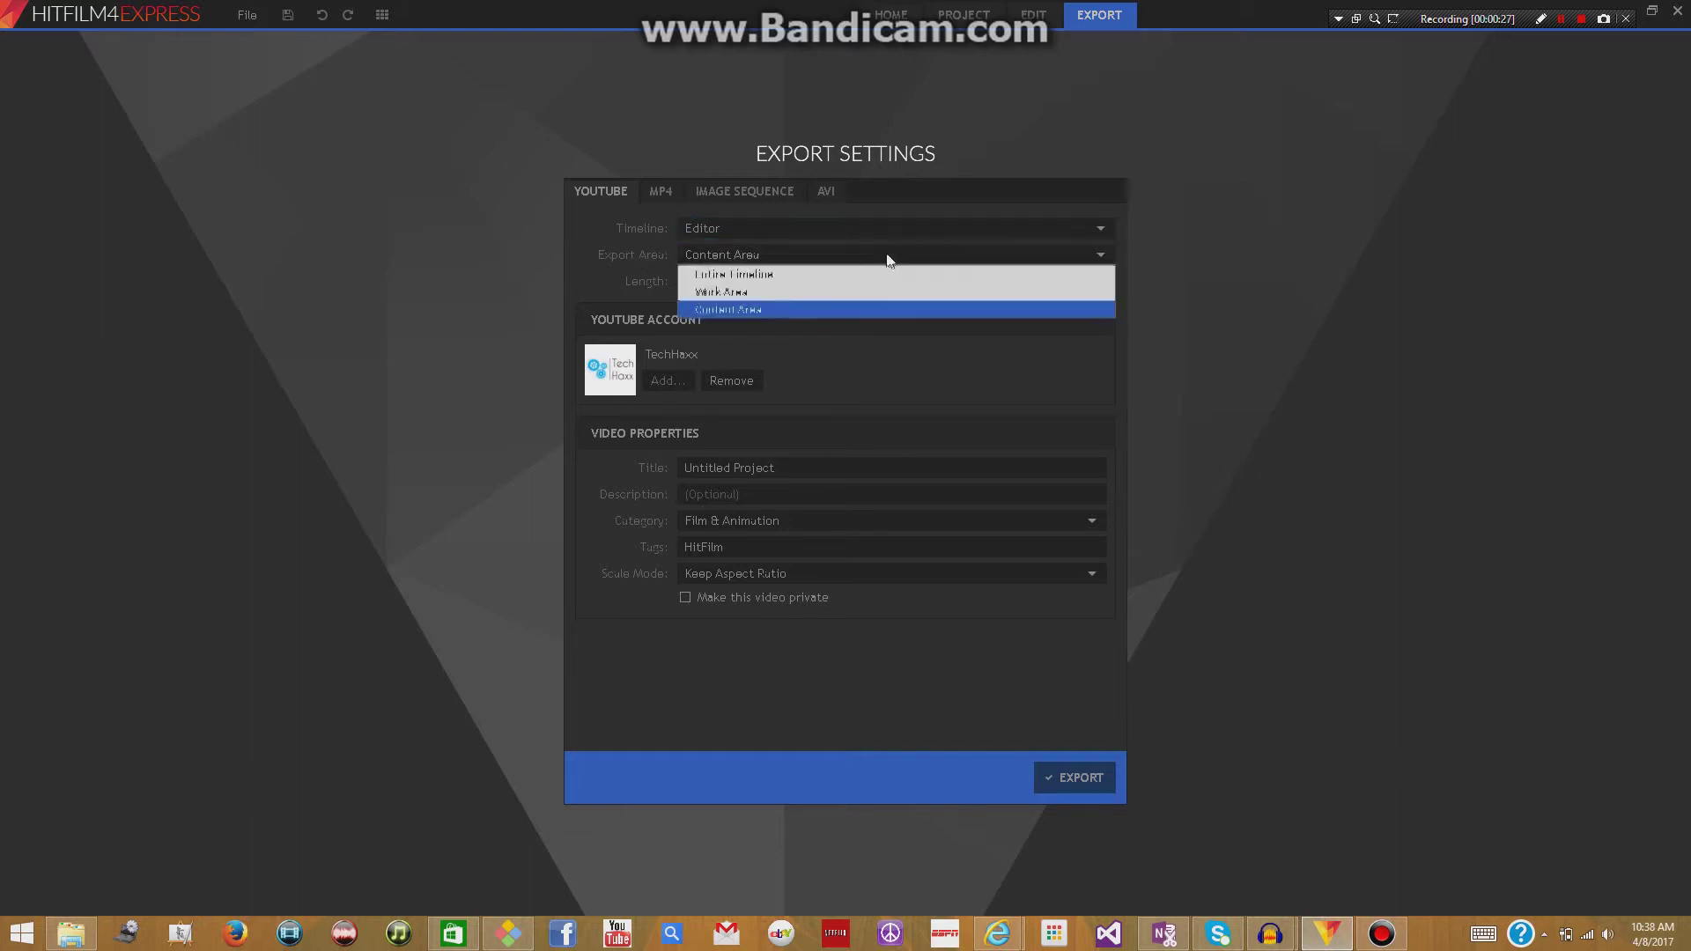
pyautogui.click(768, 261)
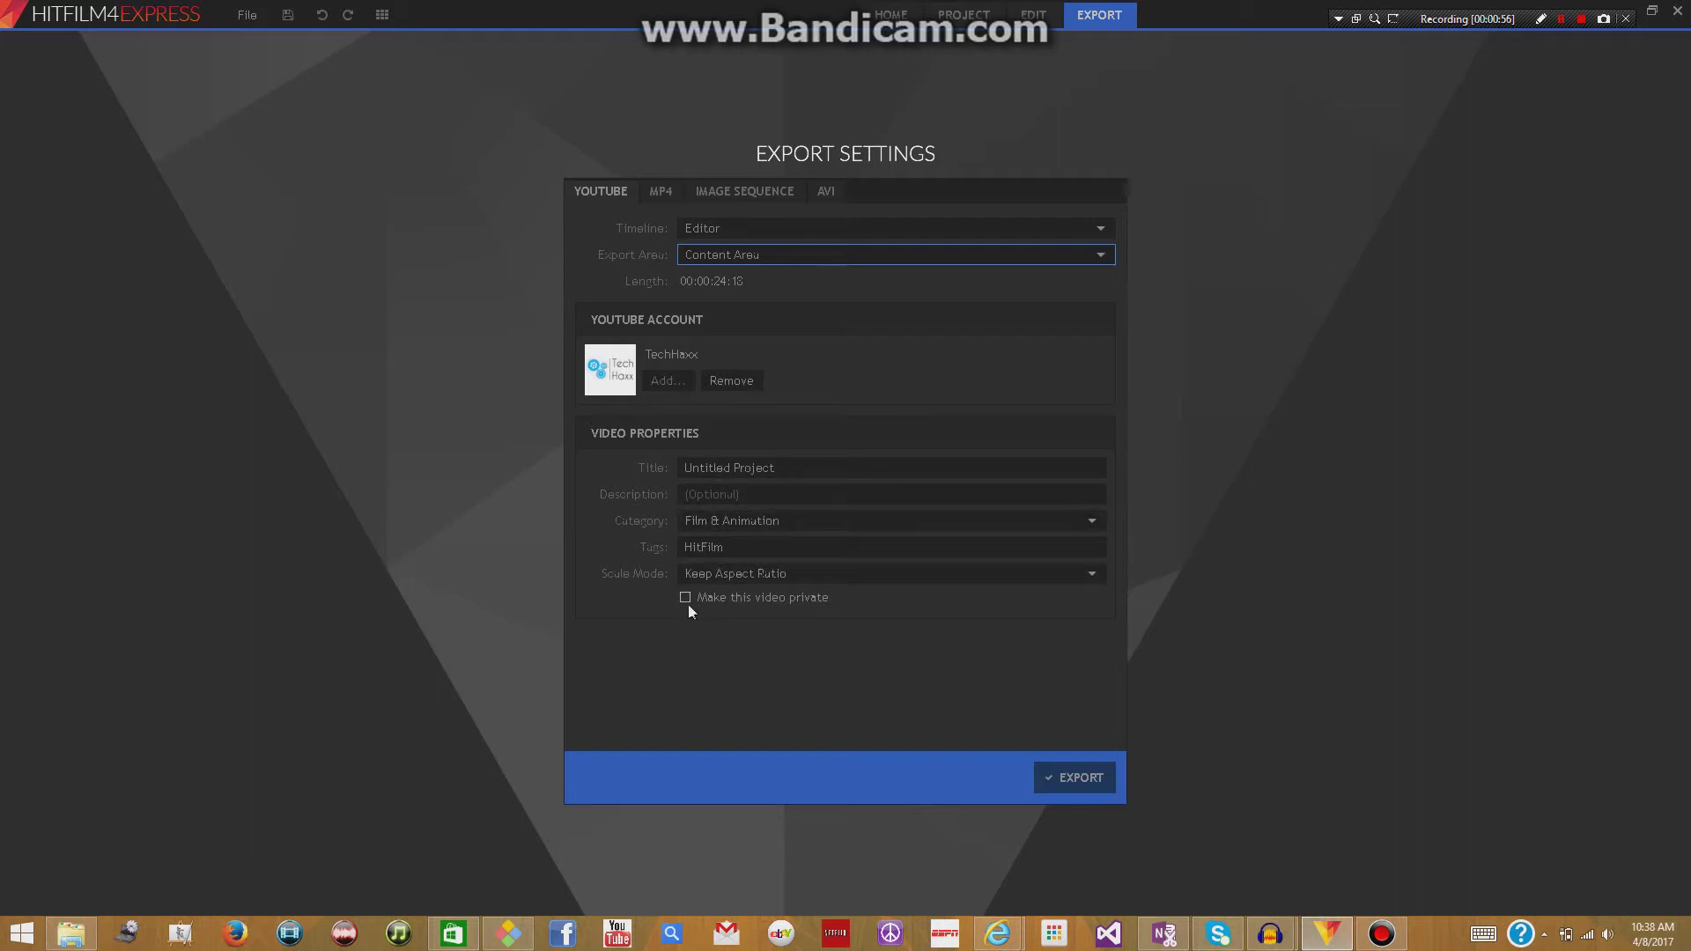
# Look through the MP4, Image Sequence and AVI export settings and return to the YouTube ones
pyautogui.click(676, 195)
pyautogui.click(740, 193)
pyautogui.click(826, 193)
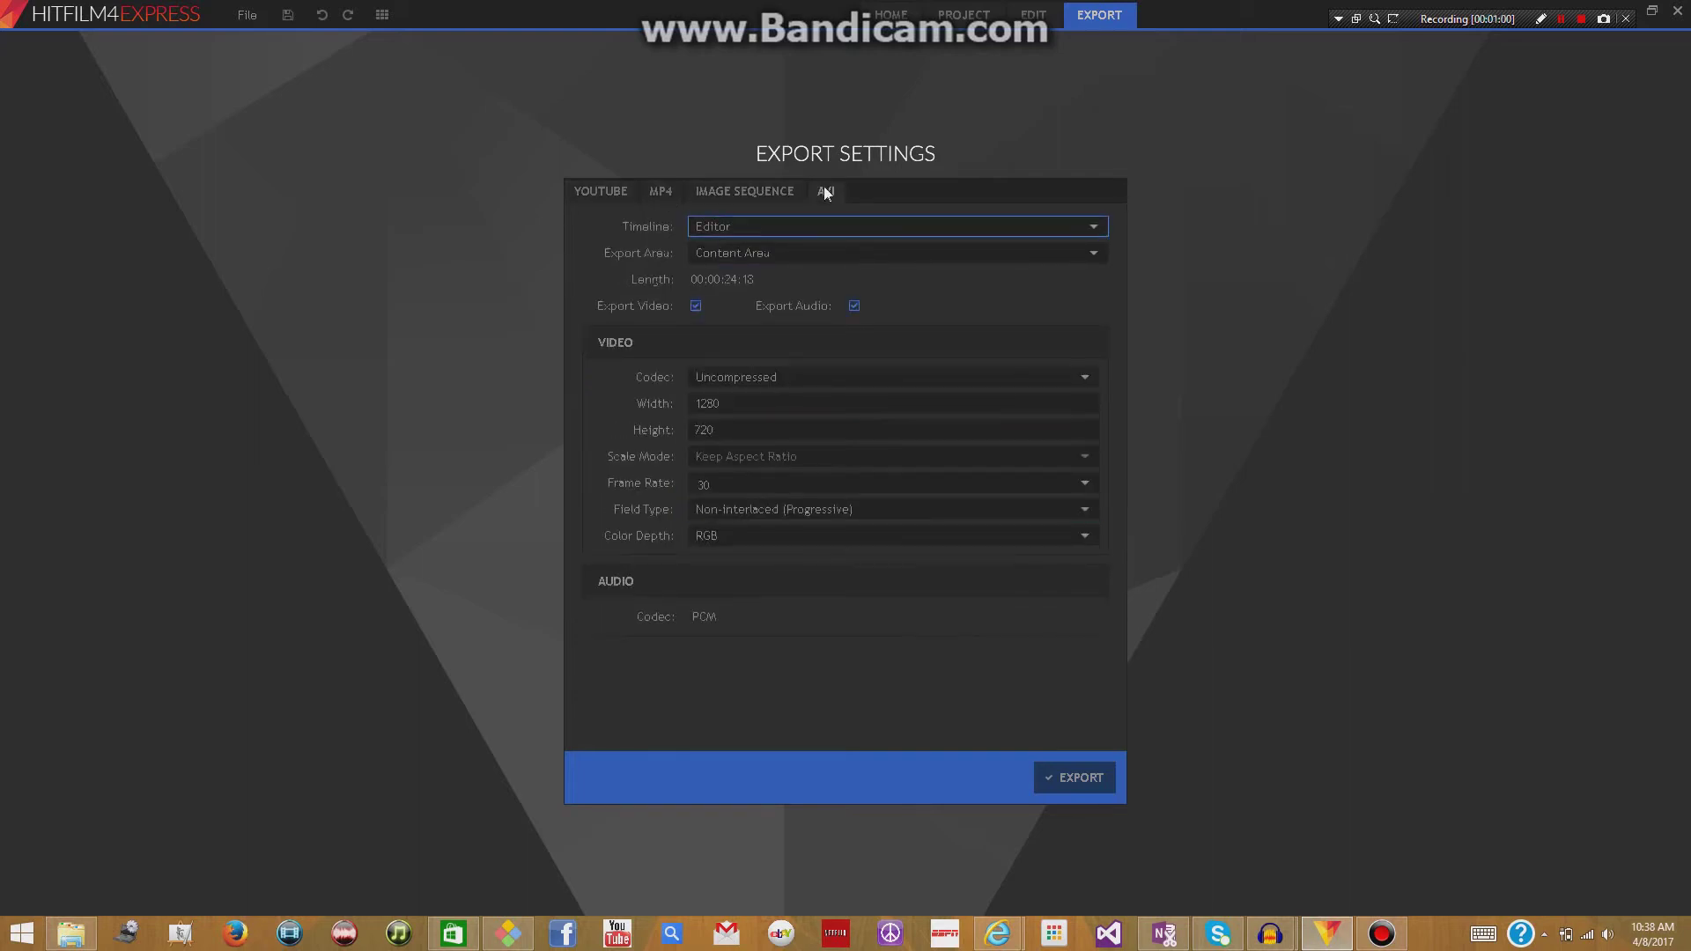
pyautogui.click(662, 190)
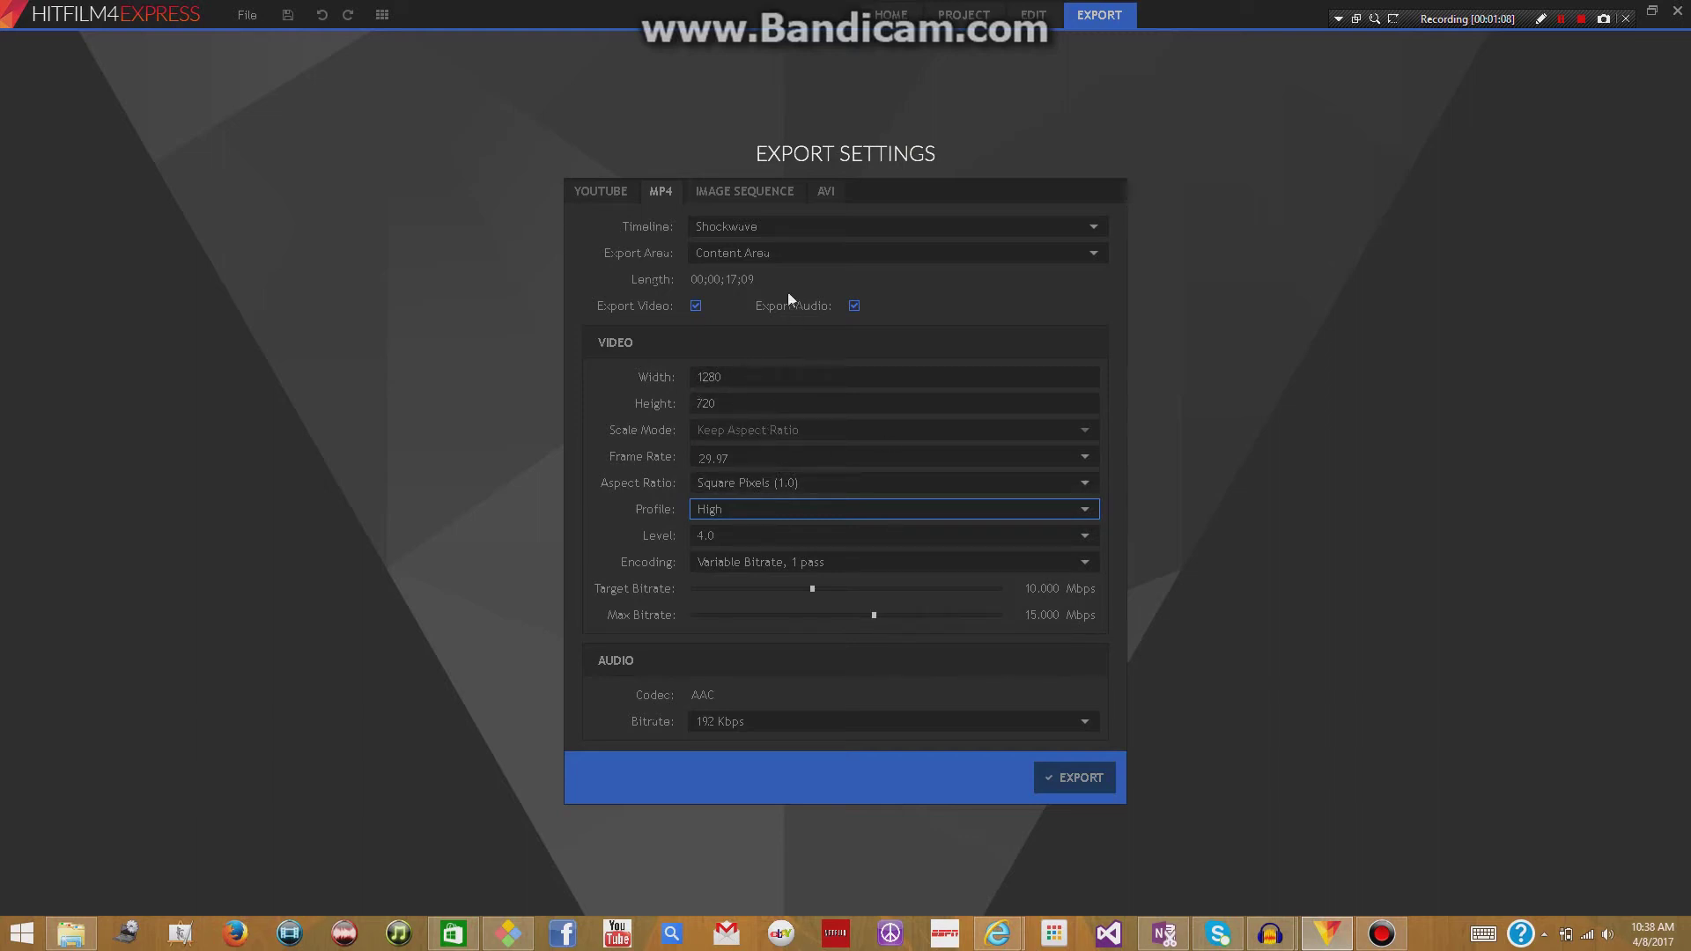
pyautogui.click(616, 189)
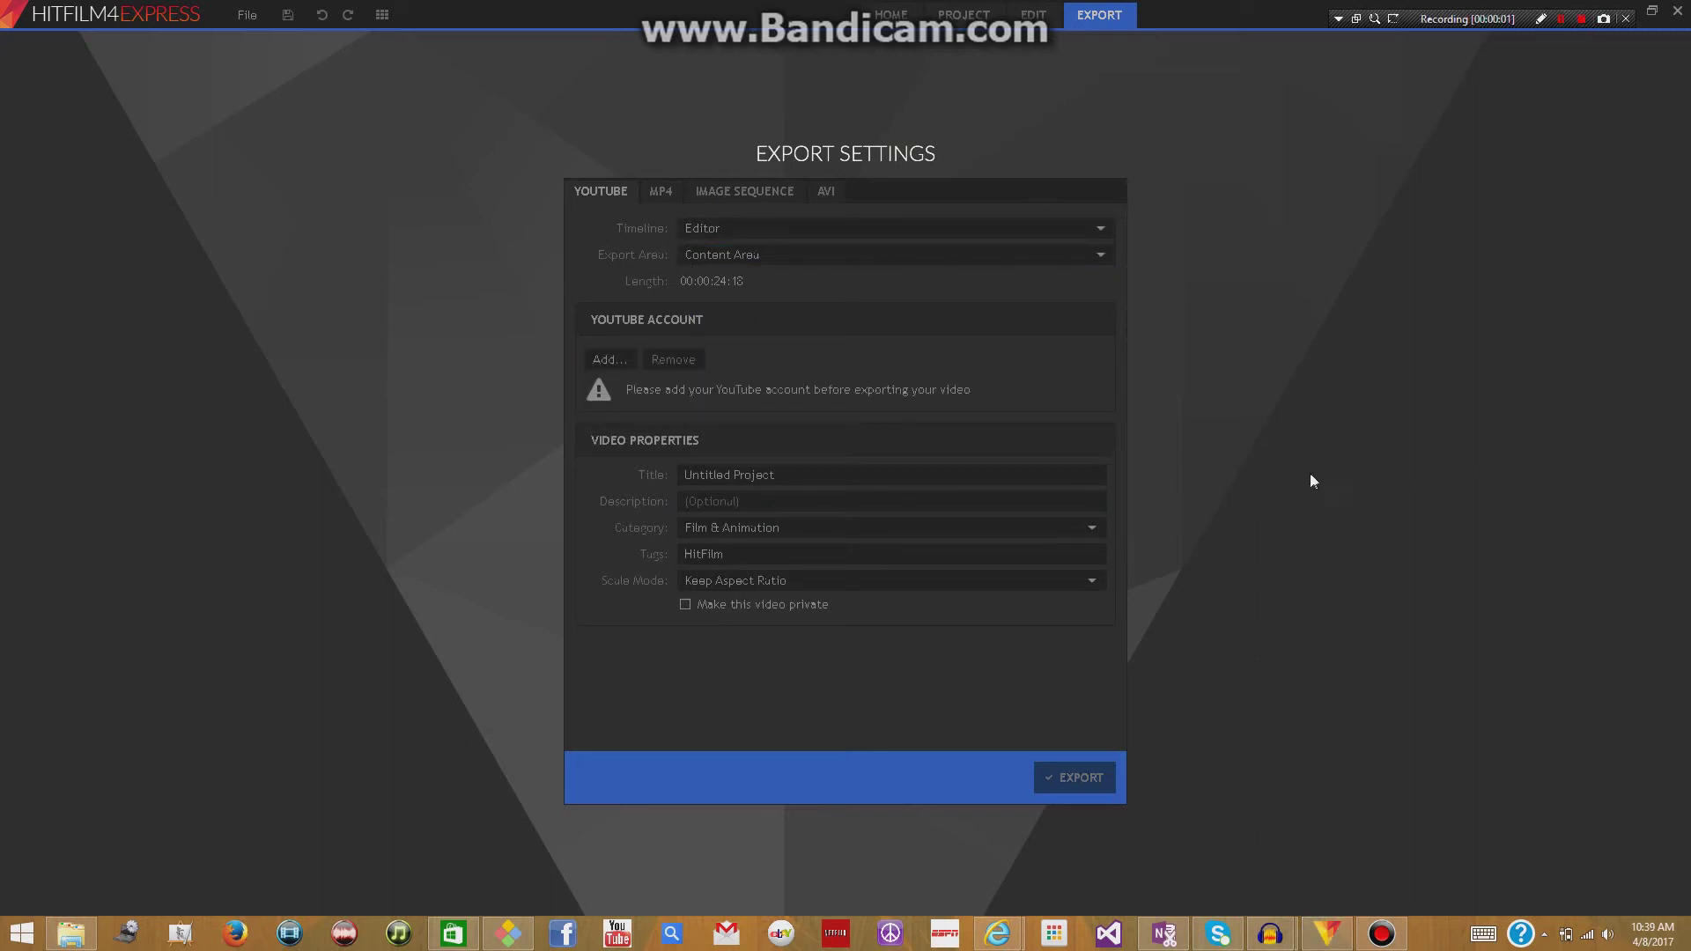
# Start linking a YouTube account for the export and allow HitFilm 4 access to it in the Chrome browser
pyautogui.click(615, 363)
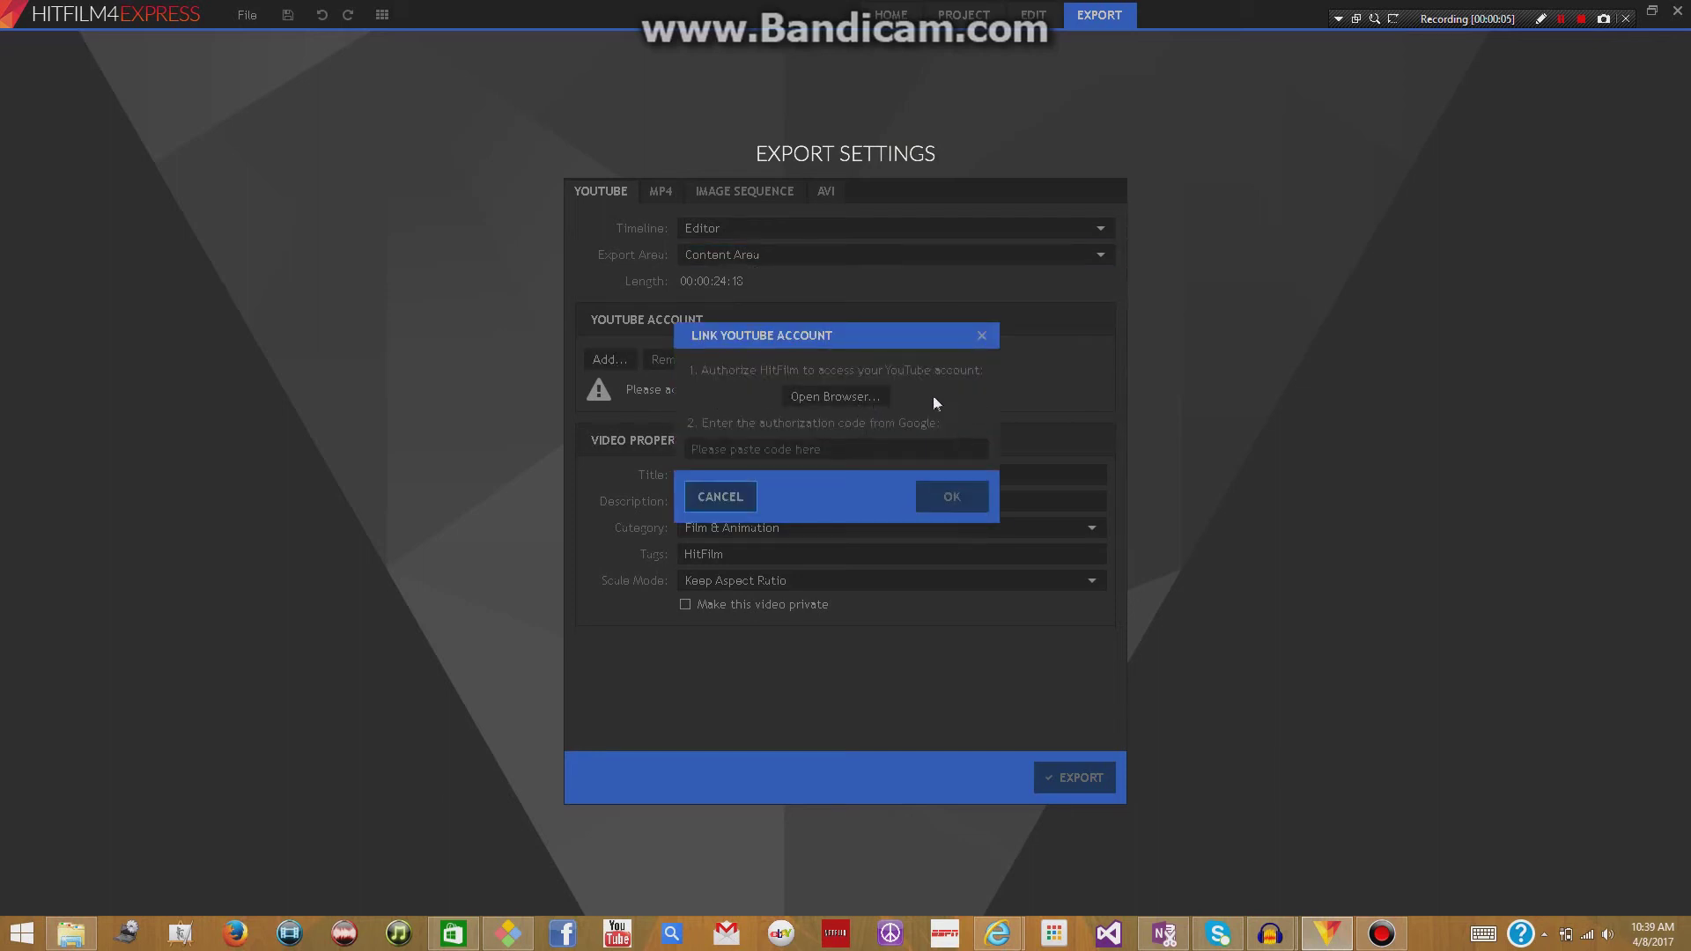
pyautogui.click(807, 396)
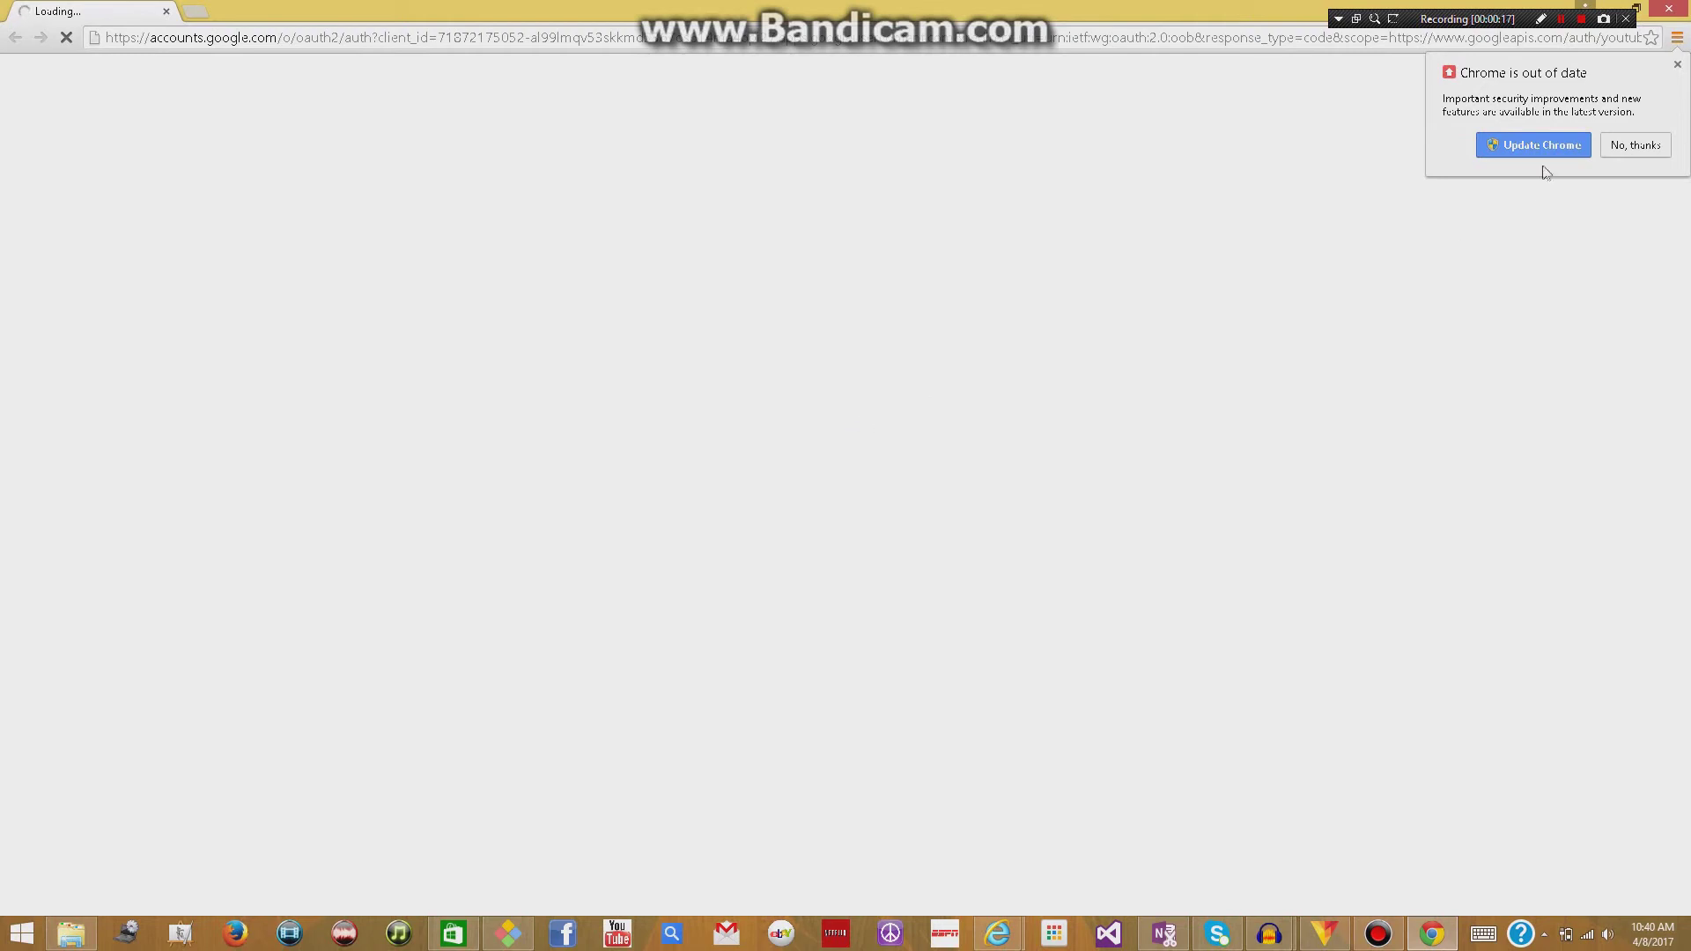
pyautogui.click(1644, 148)
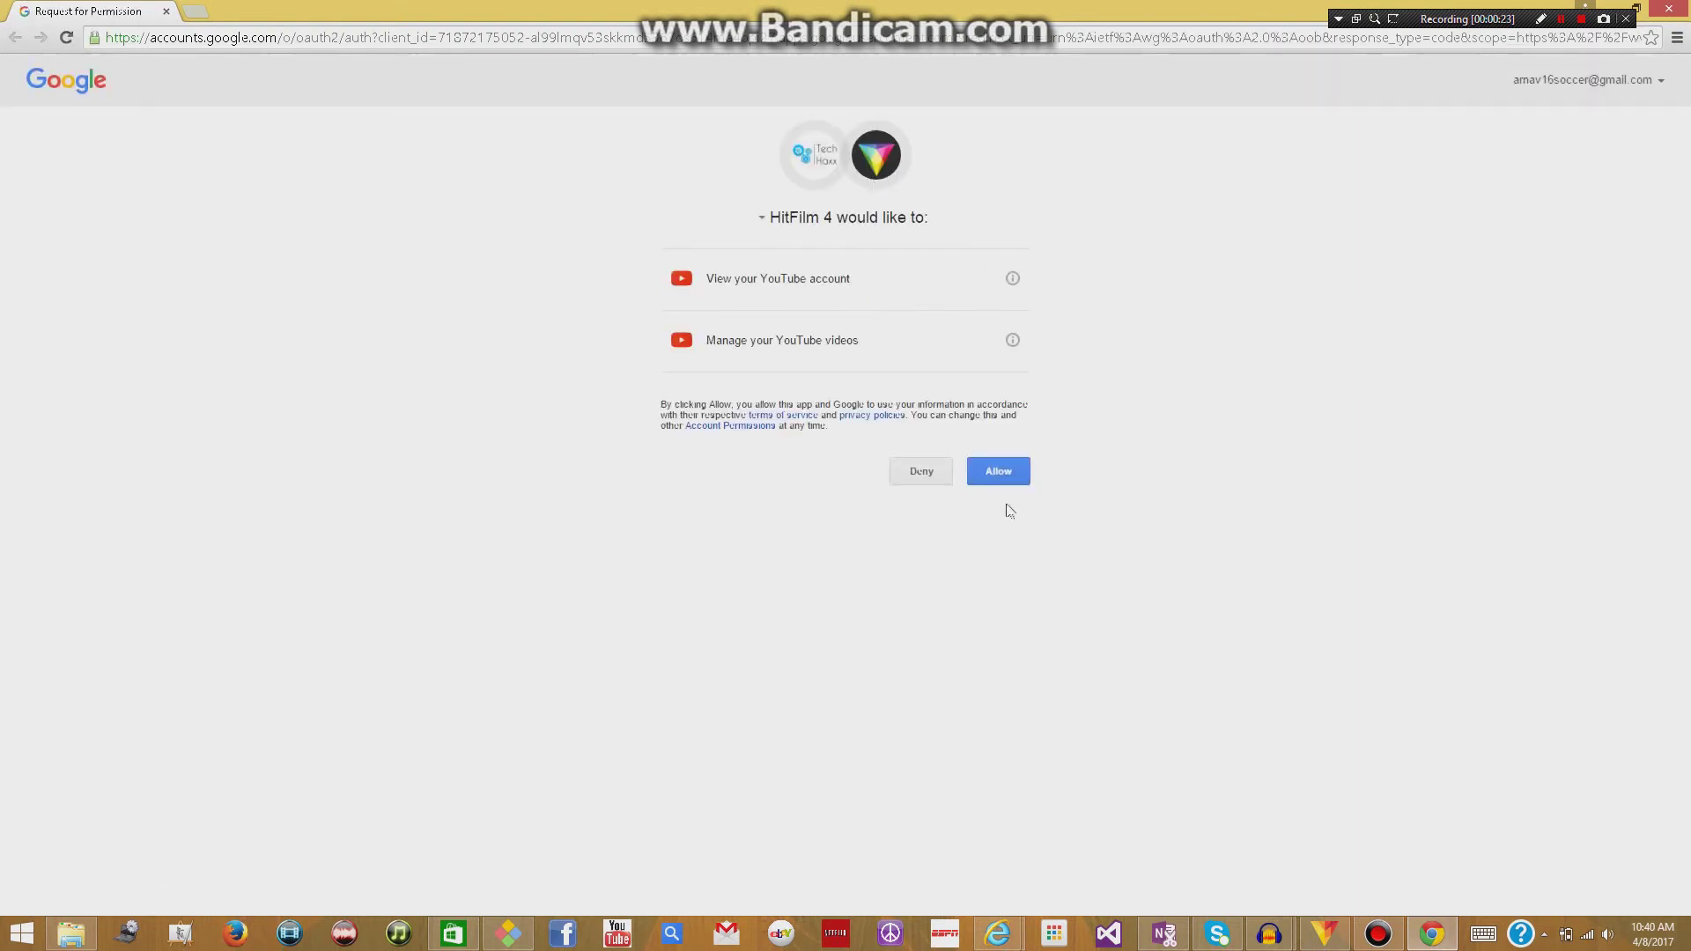
pyautogui.click(994, 473)
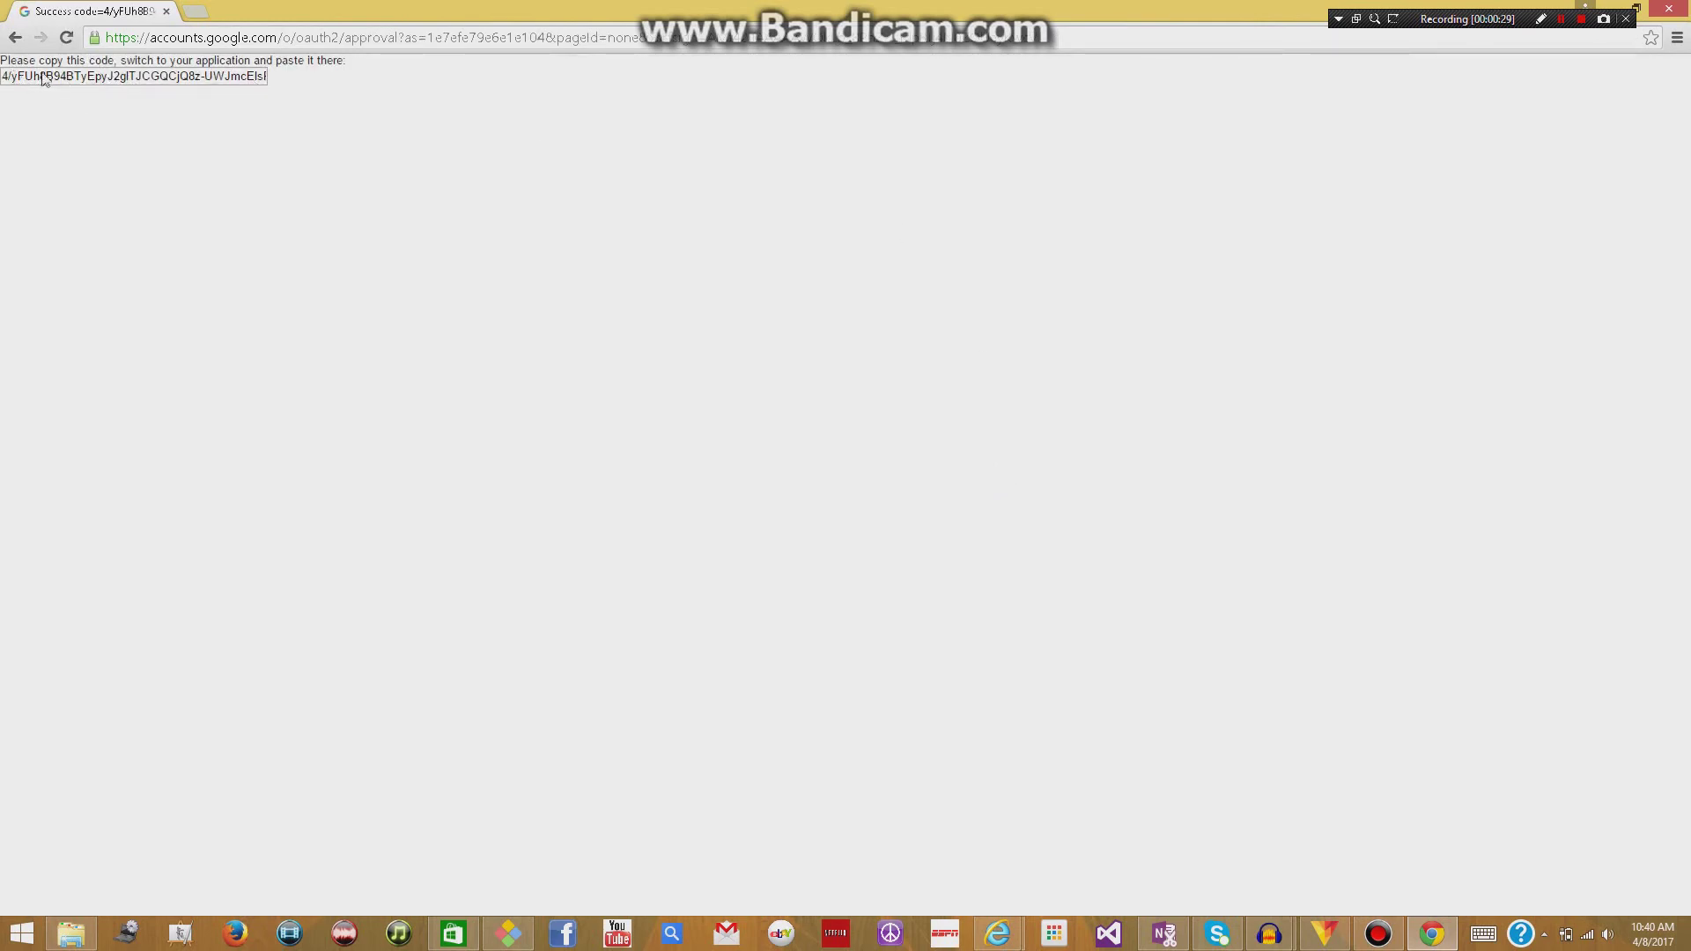
# Copy the Google authorization code, switch back to HitFilm, paste it into the authorization code field and confirm the YouTube account link
pyautogui.moveTo(12, 78); pyautogui.dragTo(282, 77)
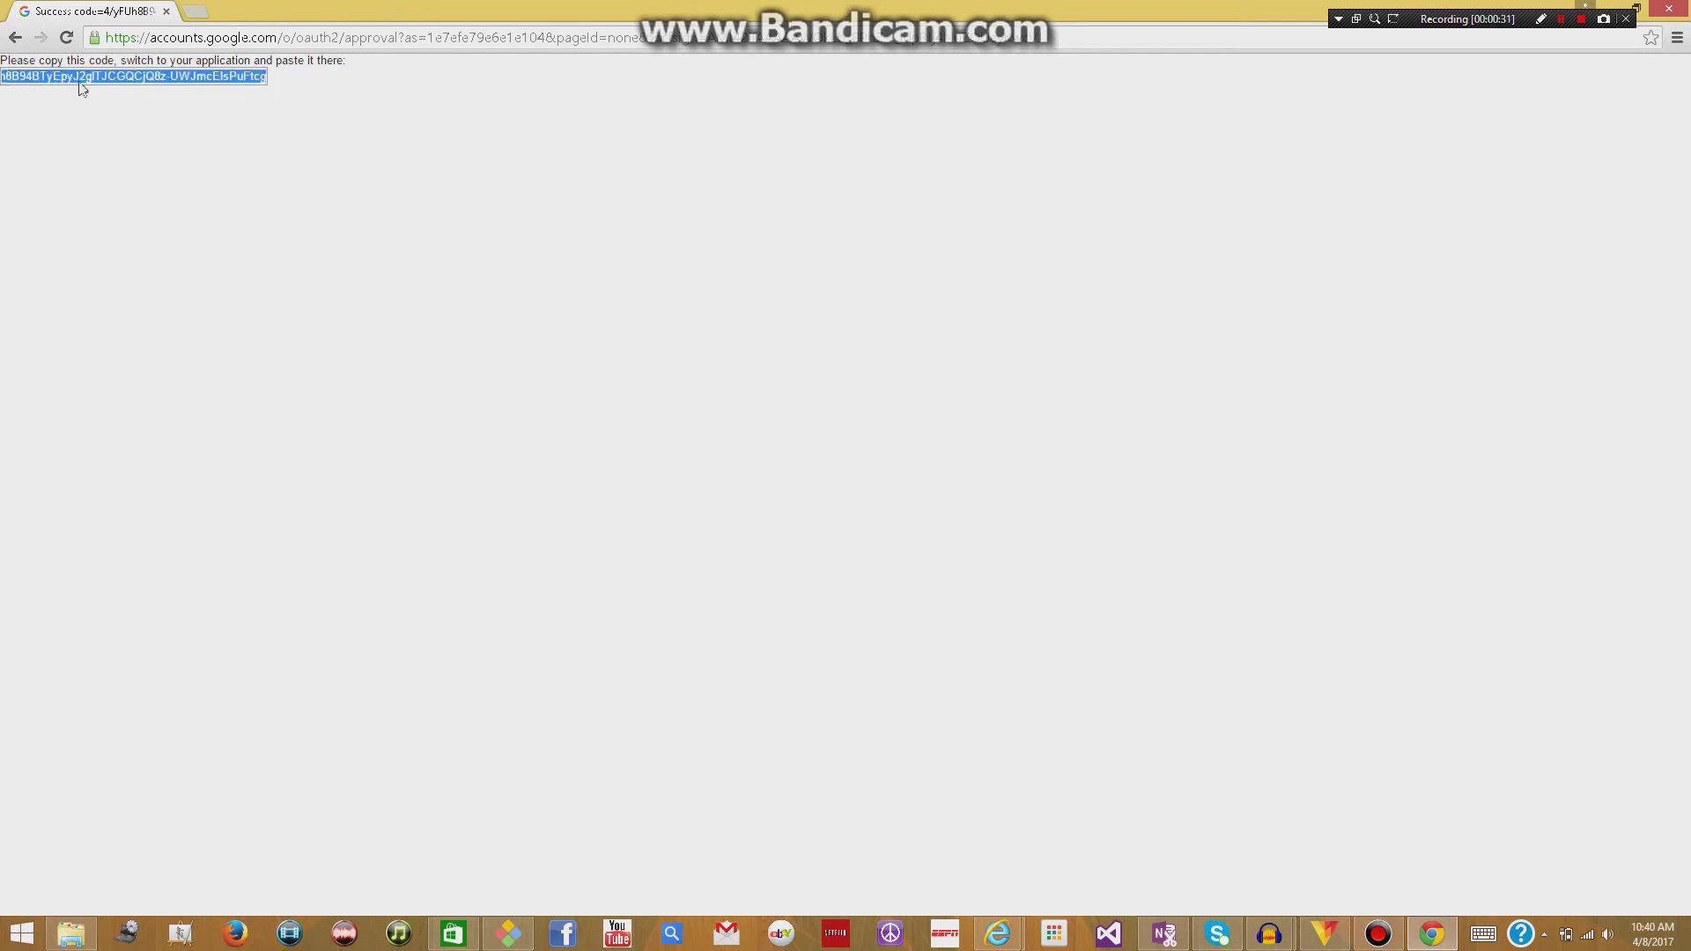
pyautogui.click(32, 78)
pyautogui.hotkey('ctrl', 'a')
pyautogui.hotkey('ctrl', 'c')
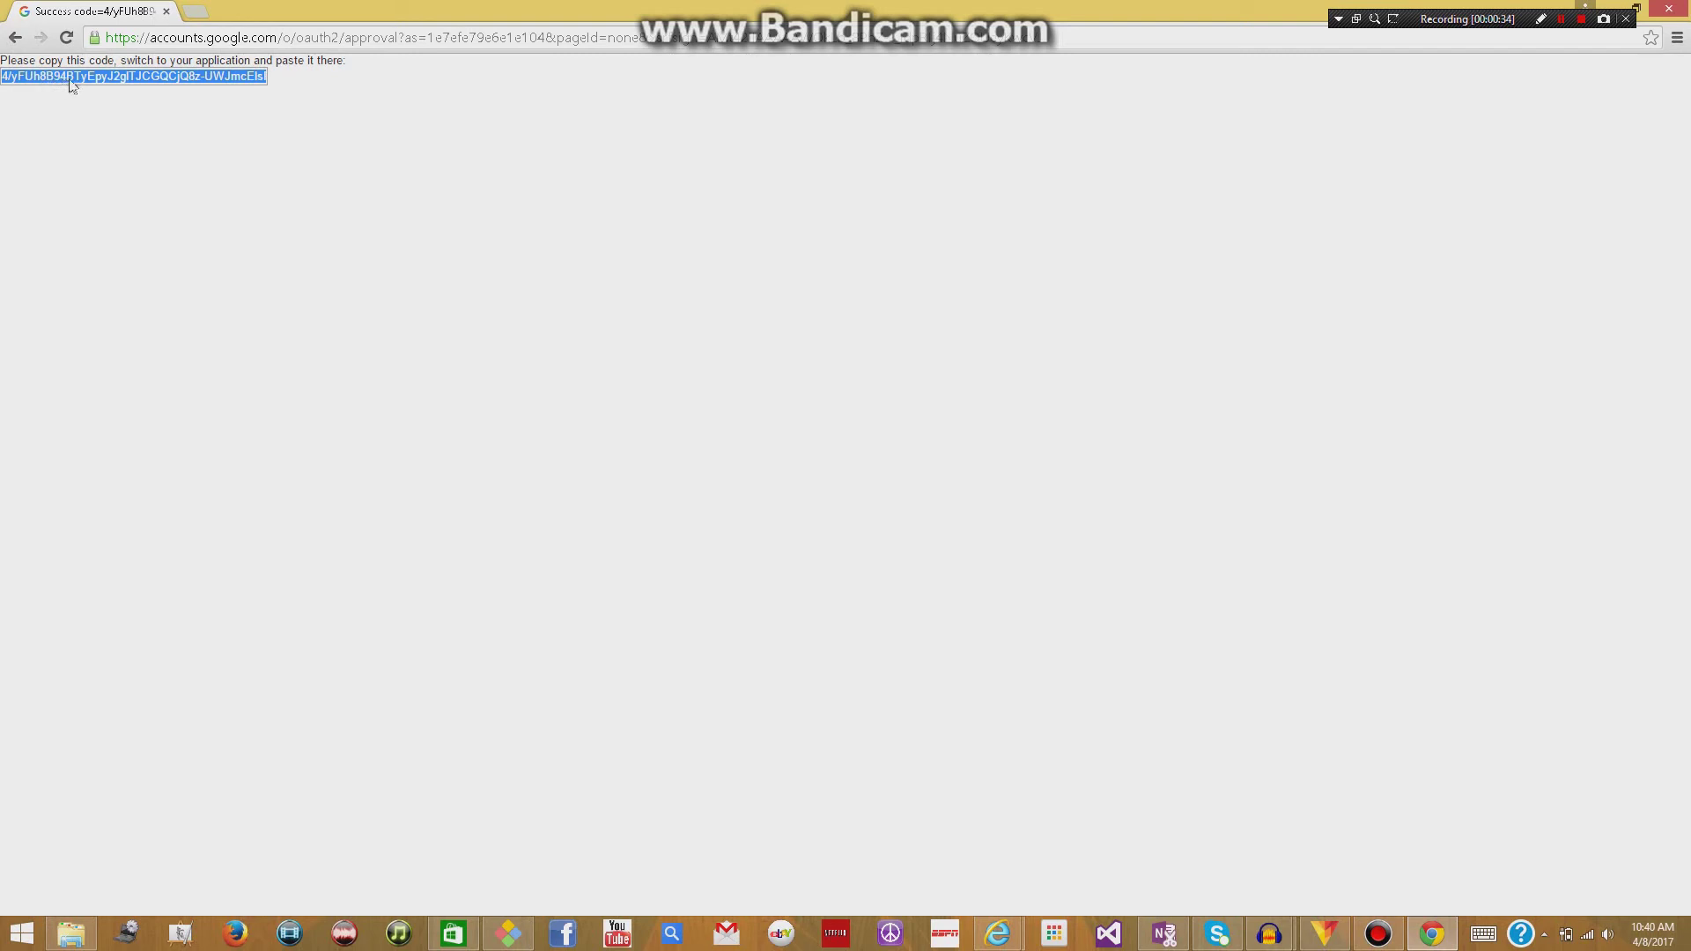
pyautogui.click(1336, 926)
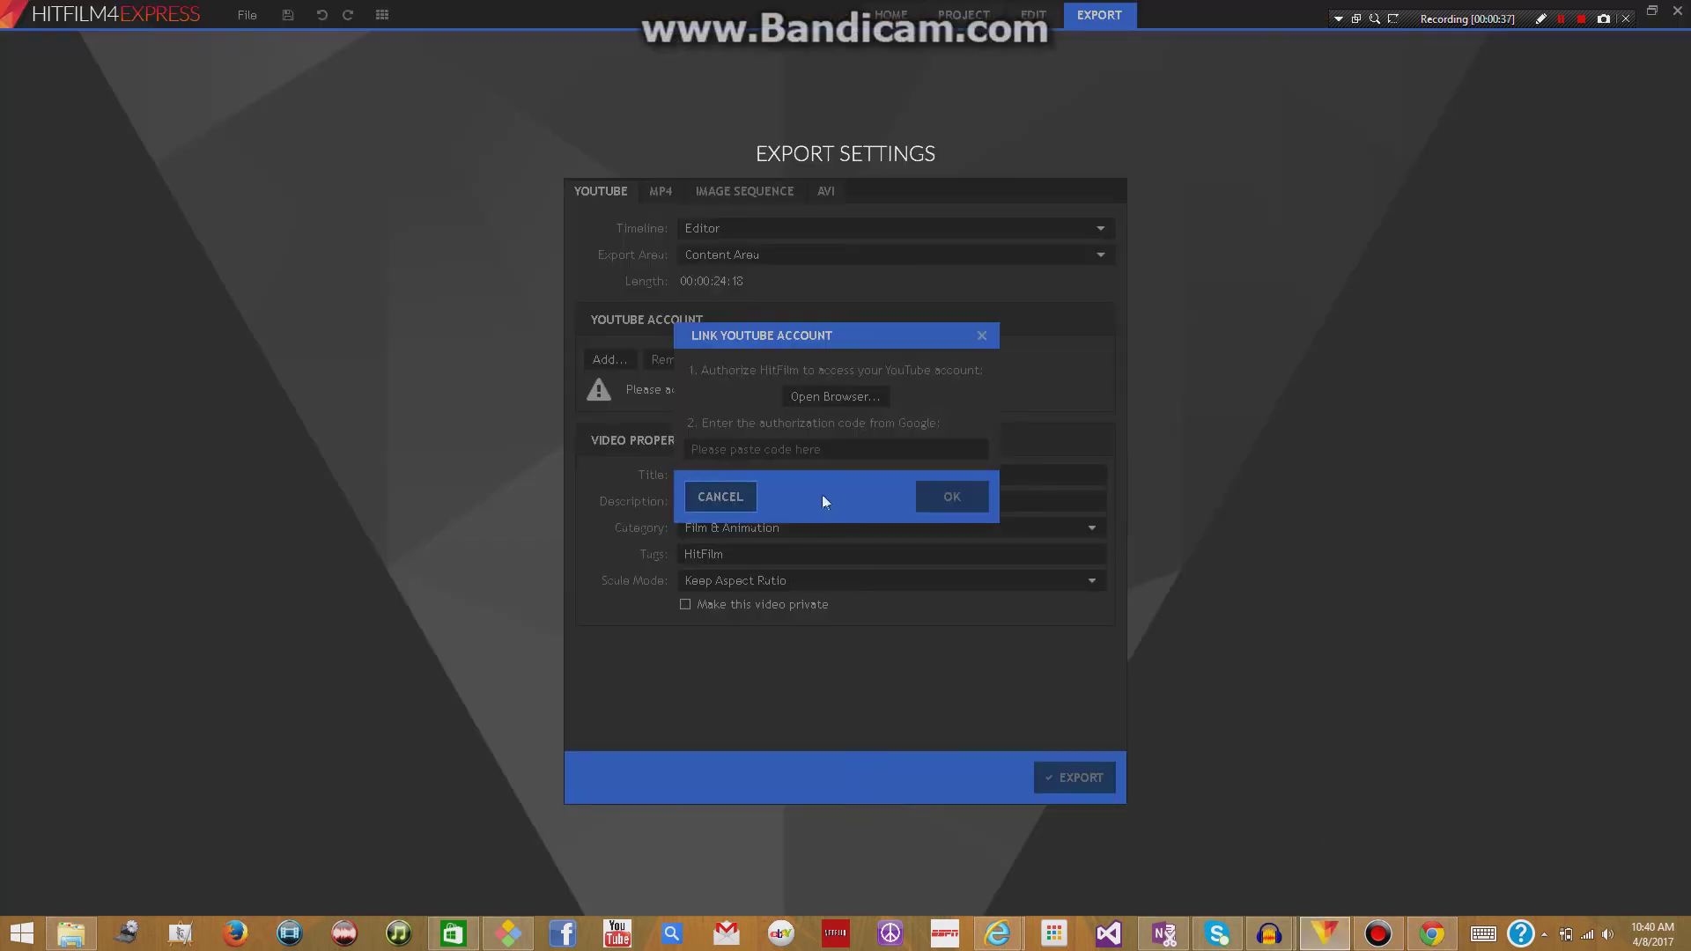
pyautogui.click(770, 447)
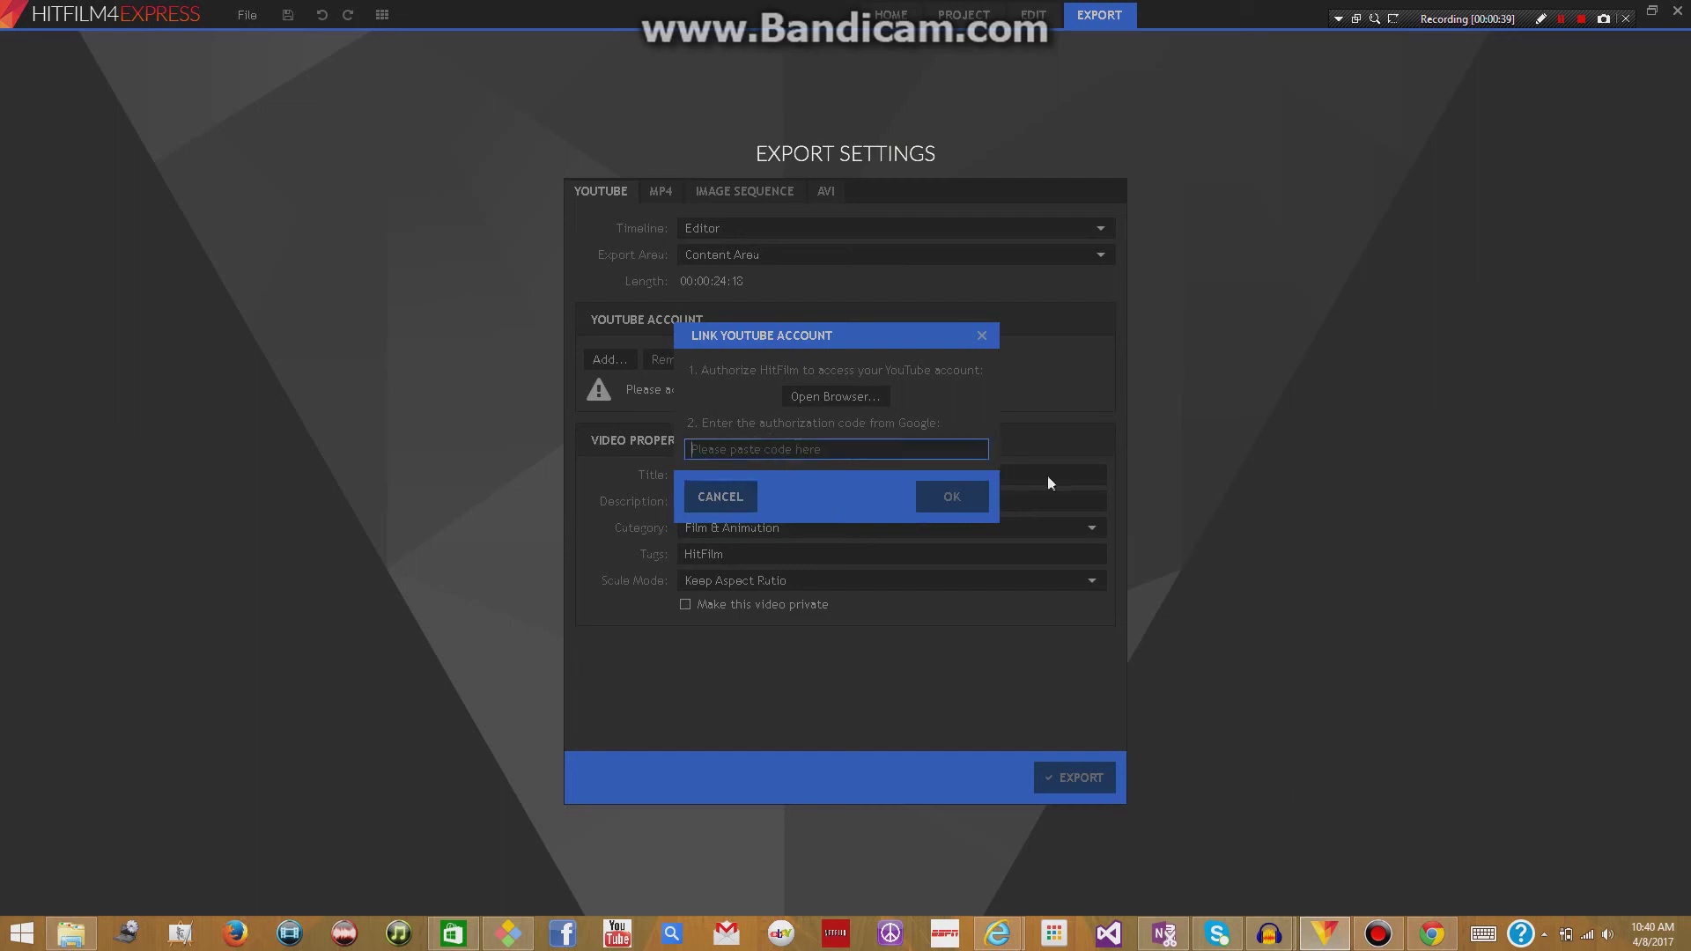
pyautogui.hotkey('ctrl', 'v')
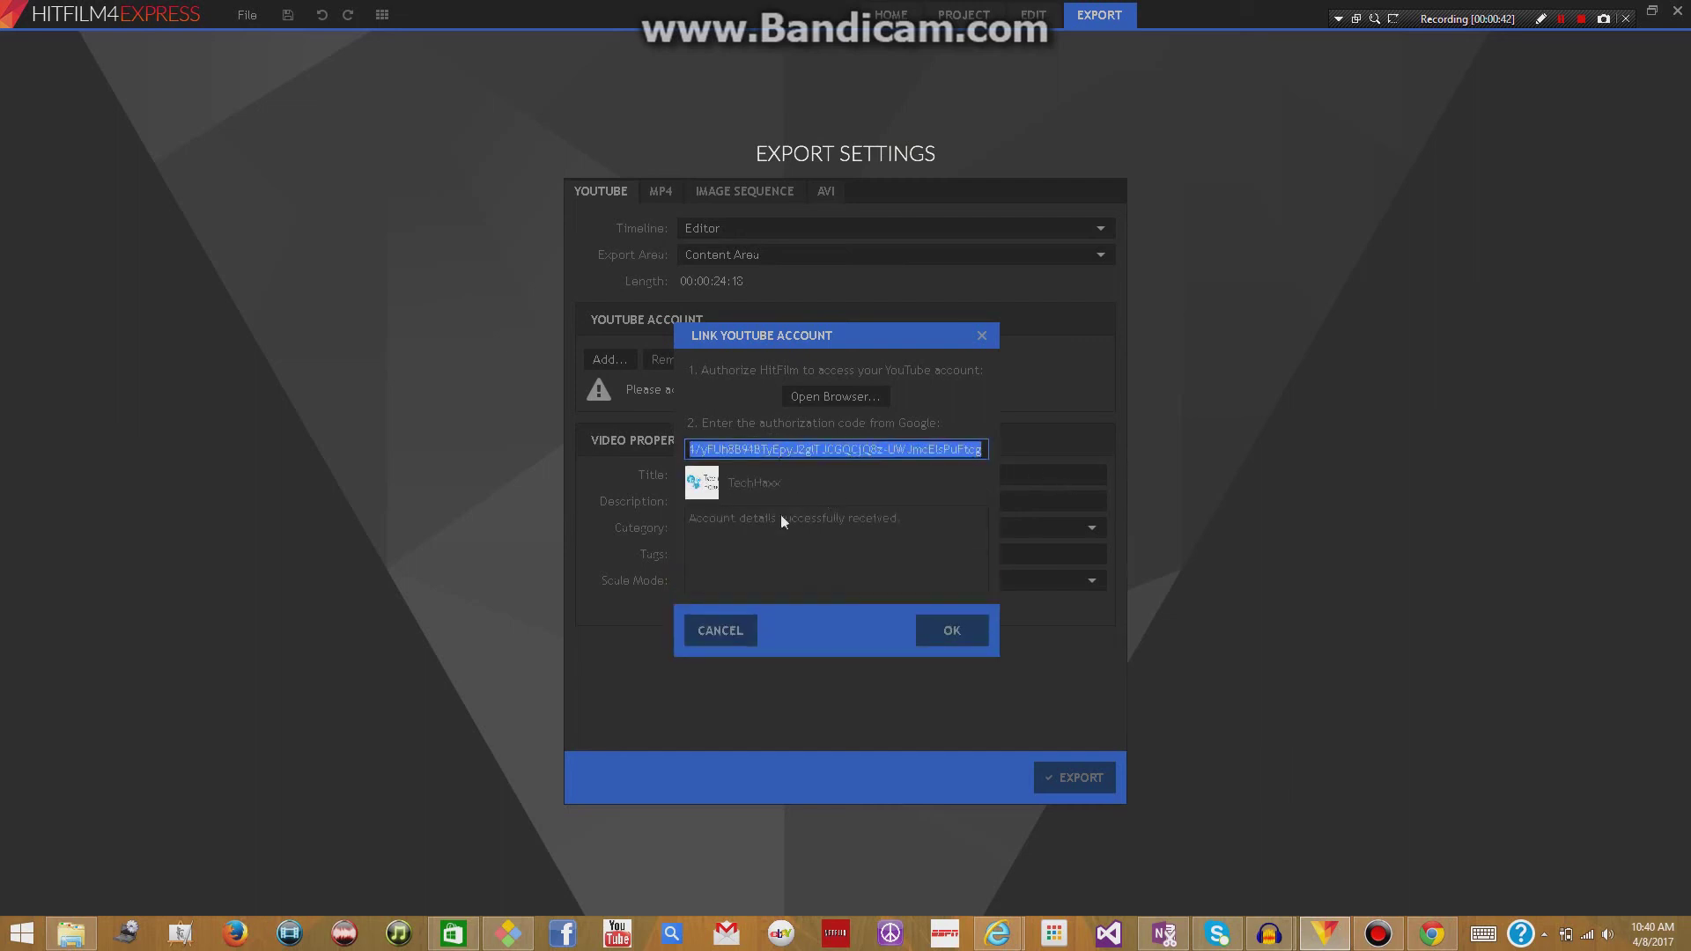
pyautogui.click(956, 636)
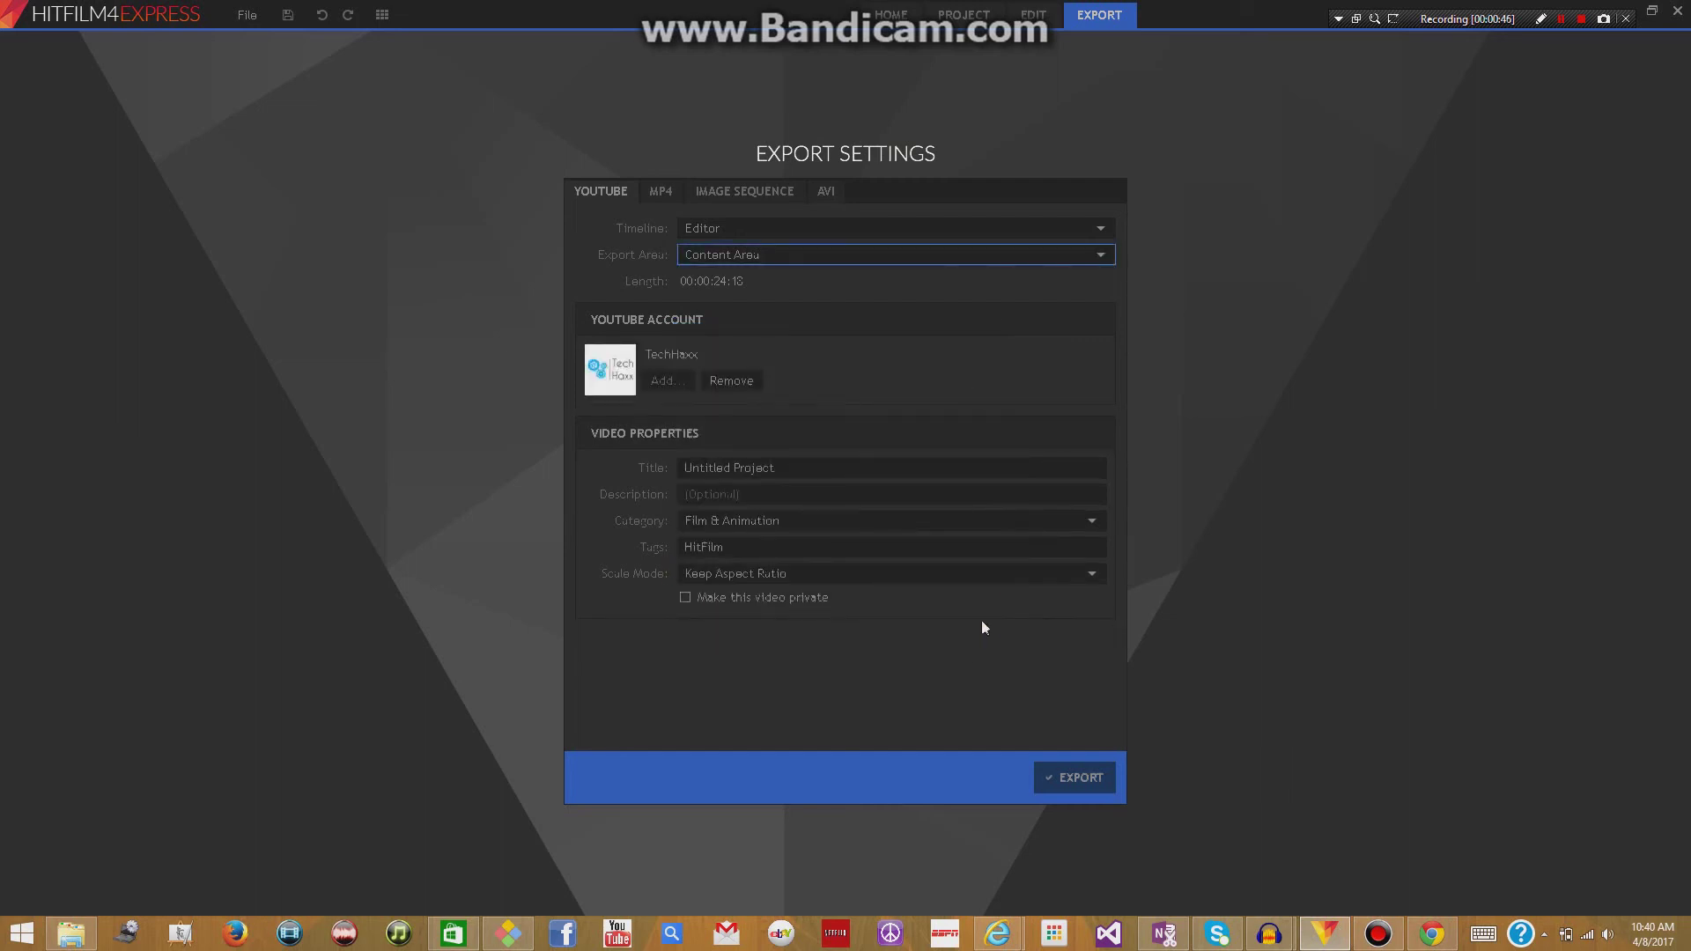